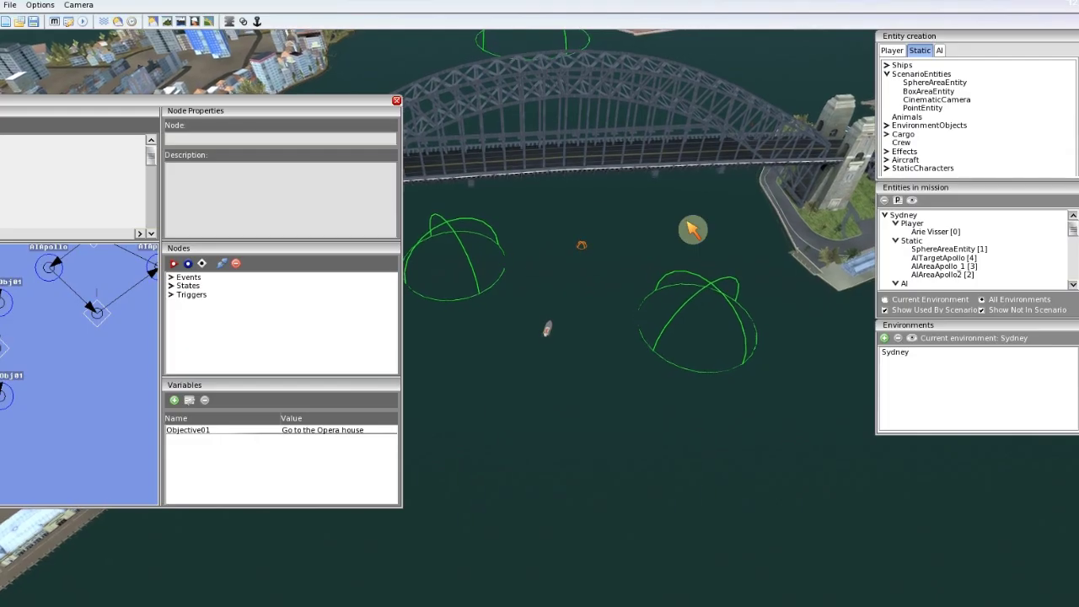
{"action": "right_click_drag", "start_coordinate": [686, 231], "coordinate": [610, 318]}
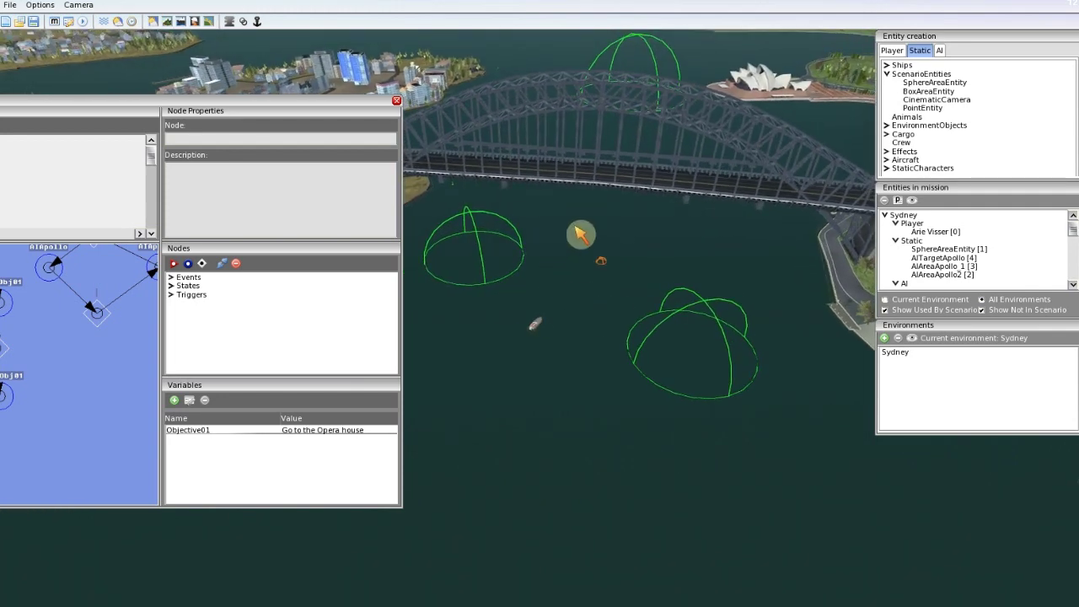
{"action": "right_click_drag", "start_coordinate": [690, 127], "coordinate": [650, 105]}
{"action": "right_click_drag", "start_coordinate": [707, 142], "coordinate": [711, 174]}
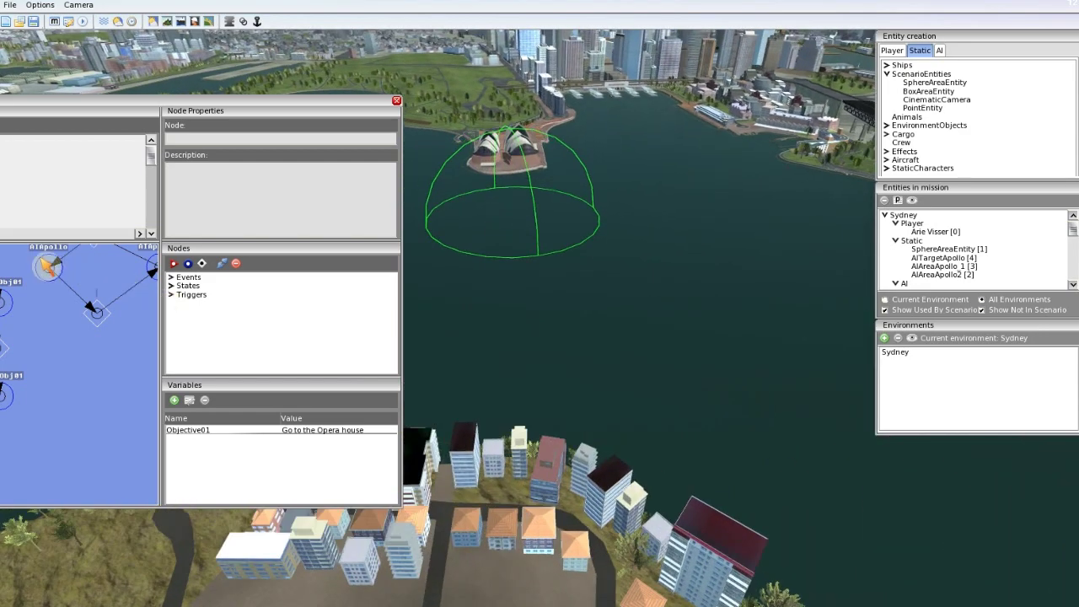
{"action": "key", "text": "w"}
{"action": "key", "text": "w"}
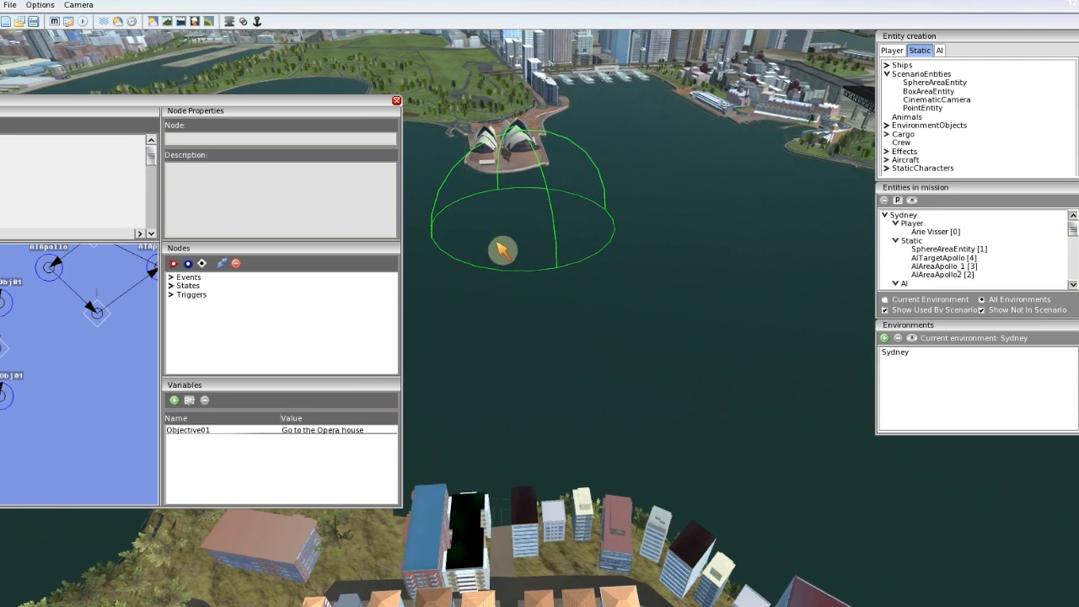
Bring the full logic graph into view and delete the StartObj01 and ClearObj01 triggers with the state linking them
{"action": "left_click_drag", "start_coordinate": [163, 107], "coordinate": [395, 73]}
{"action": "scroll", "coordinate": [309, 364], "scroll_direction": "down", "scroll_amount": 5}
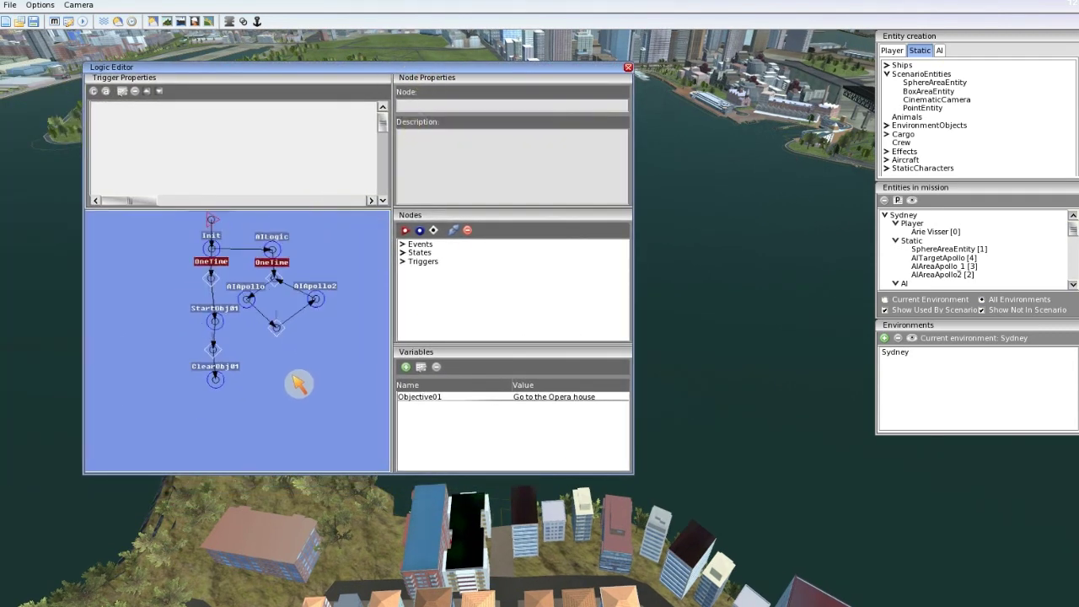
{"action": "scroll", "coordinate": [297, 394], "scroll_direction": "up", "scroll_amount": 1}
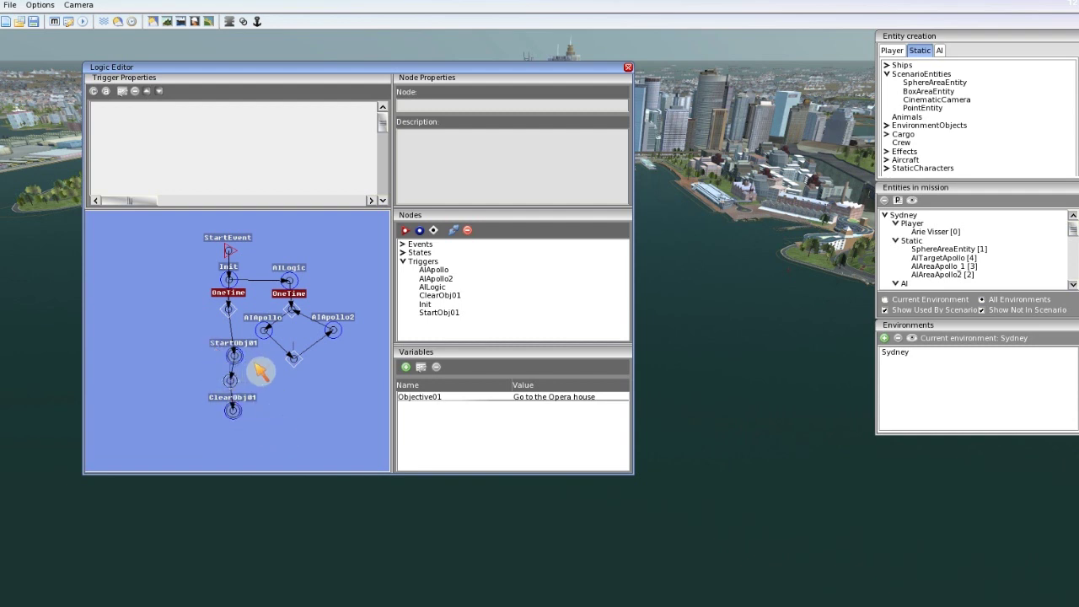
{"action": "key", "text": "Delete"}
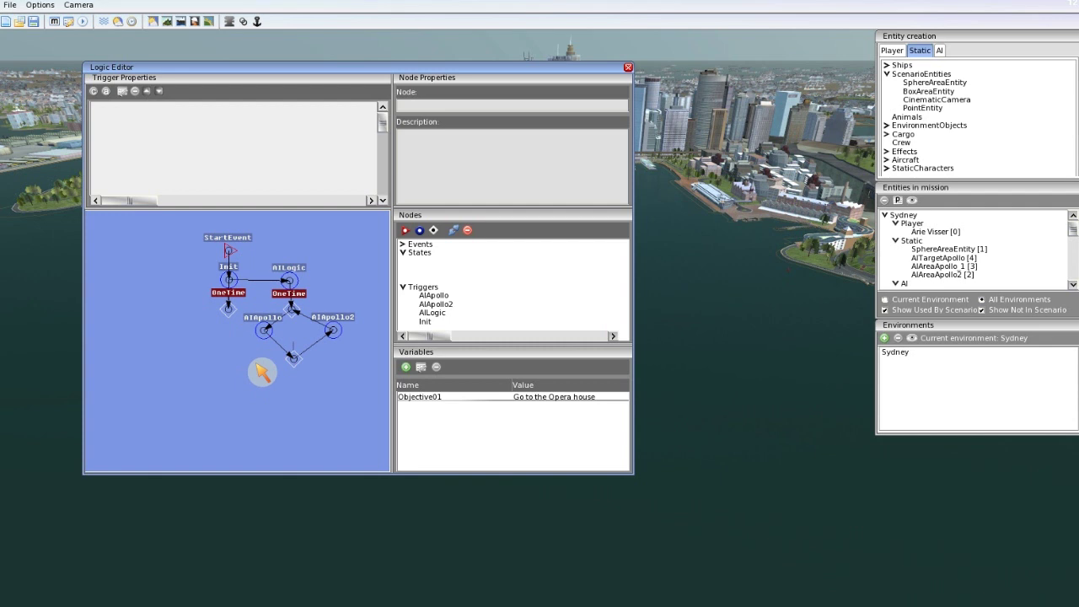
Delete the Objective01 variable from the mission logic and save the mission
{"action": "left_click", "coordinate": [419, 397]}
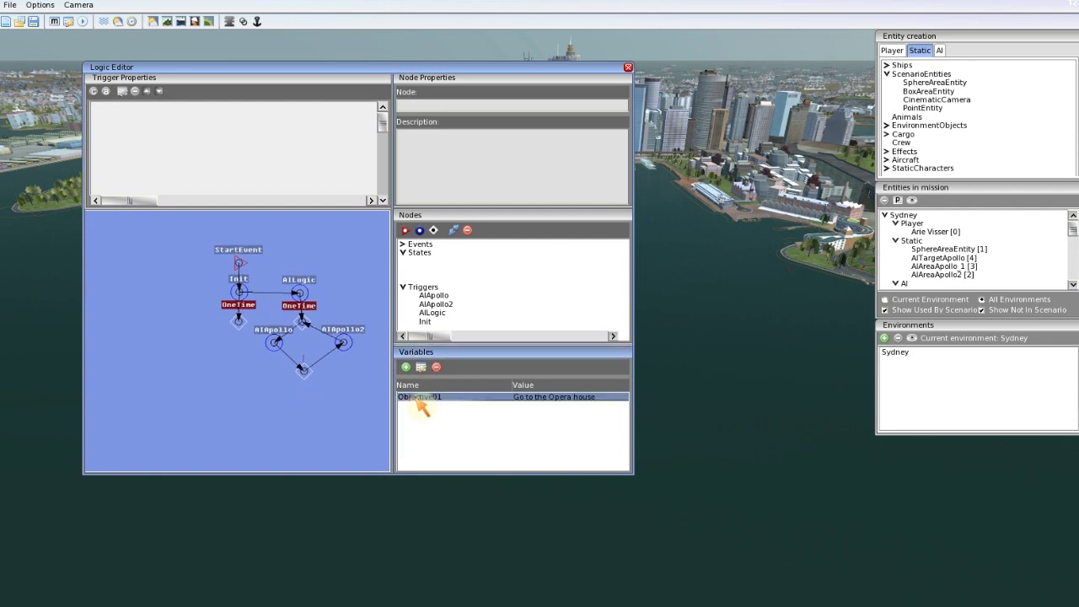
{"action": "left_click", "coordinate": [436, 368]}
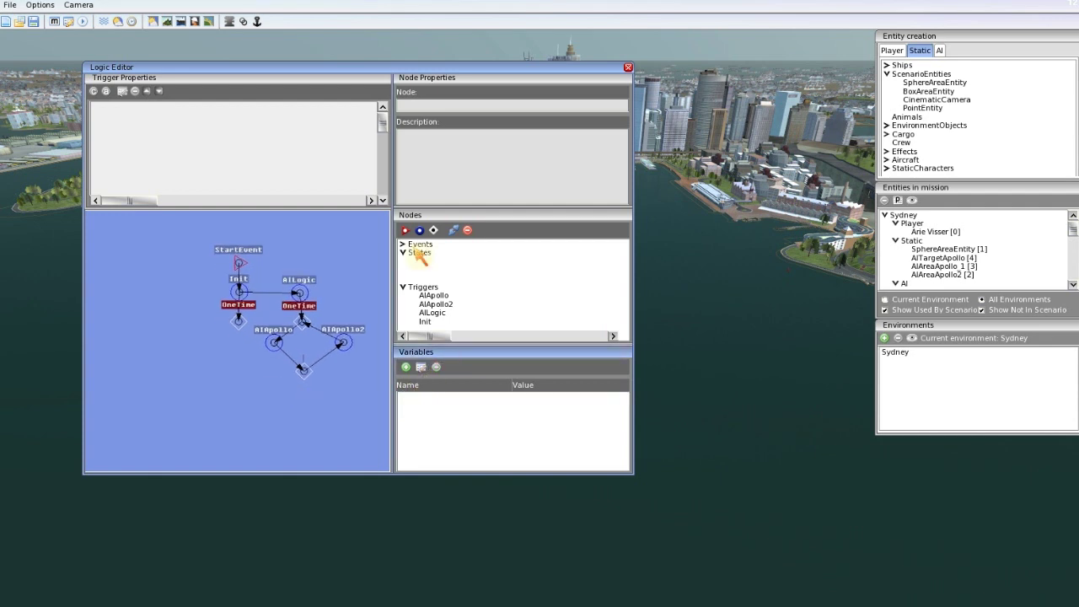
{"action": "left_click", "coordinate": [35, 22]}
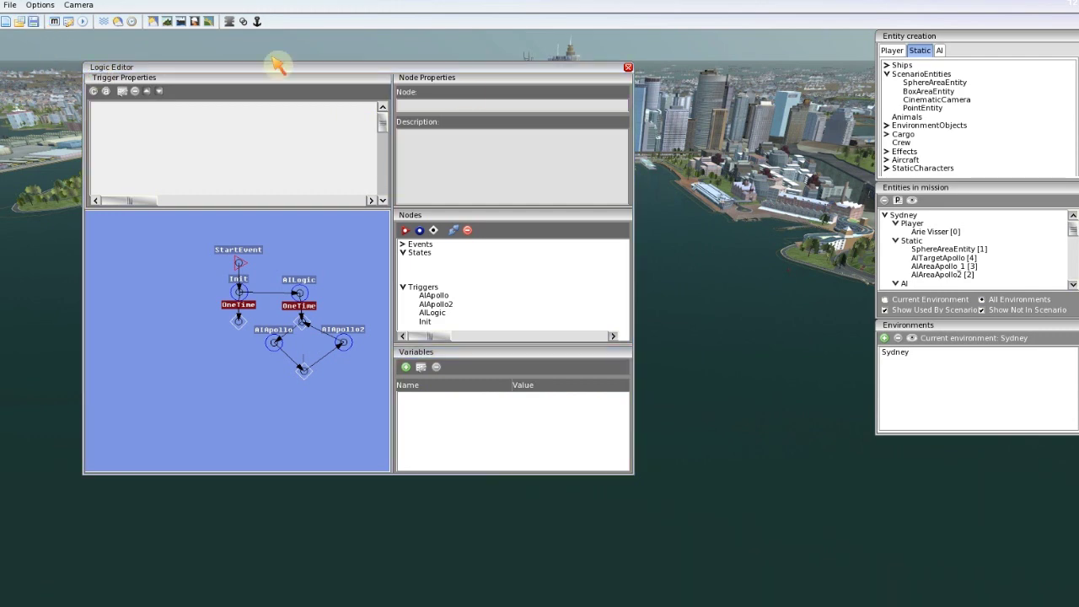
Collapse the Logic Editor and delete the sphere area in the water in front of the Opera House
{"action": "double_click", "coordinate": [539, 68]}
{"action": "right_click_drag", "start_coordinate": [764, 293], "coordinate": [613, 184]}
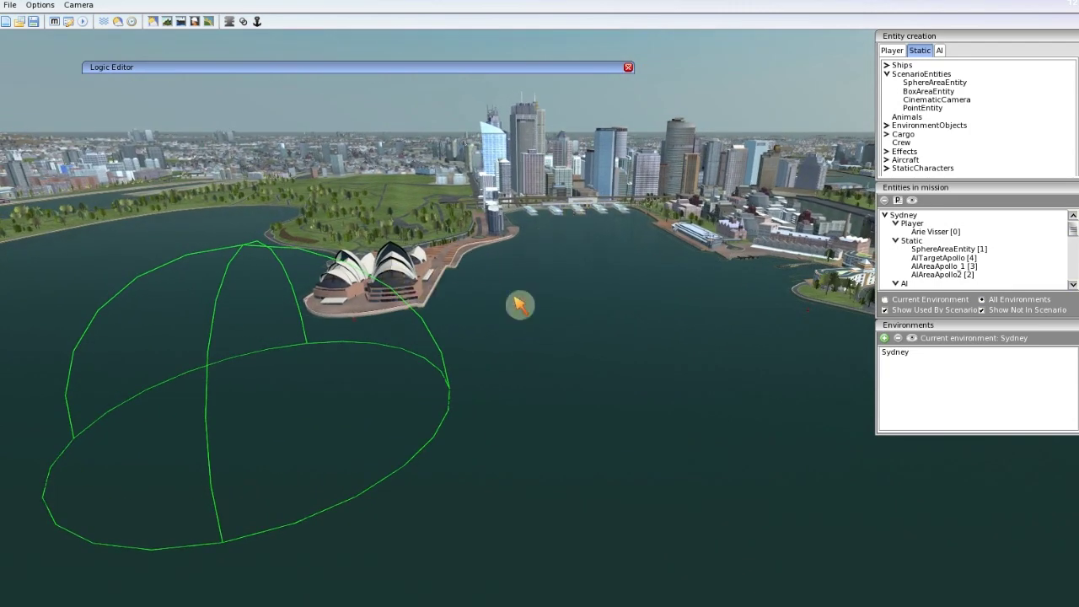
{"action": "right_click_drag", "start_coordinate": [519, 305], "coordinate": [725, 337]}
{"action": "key", "text": "s"}
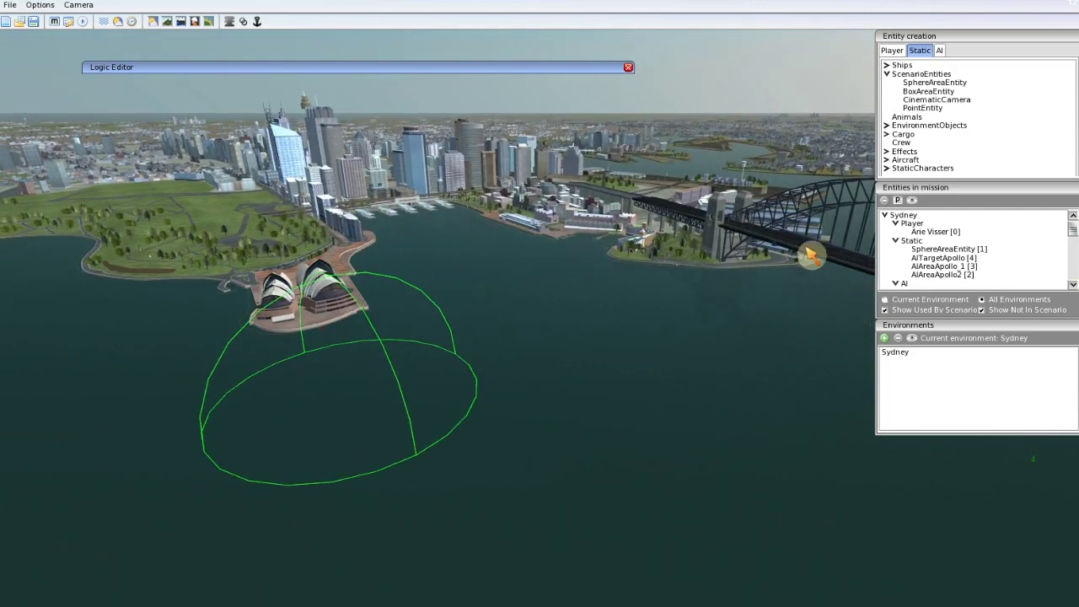
{"action": "right_click_drag", "start_coordinate": [809, 256], "coordinate": [822, 310]}
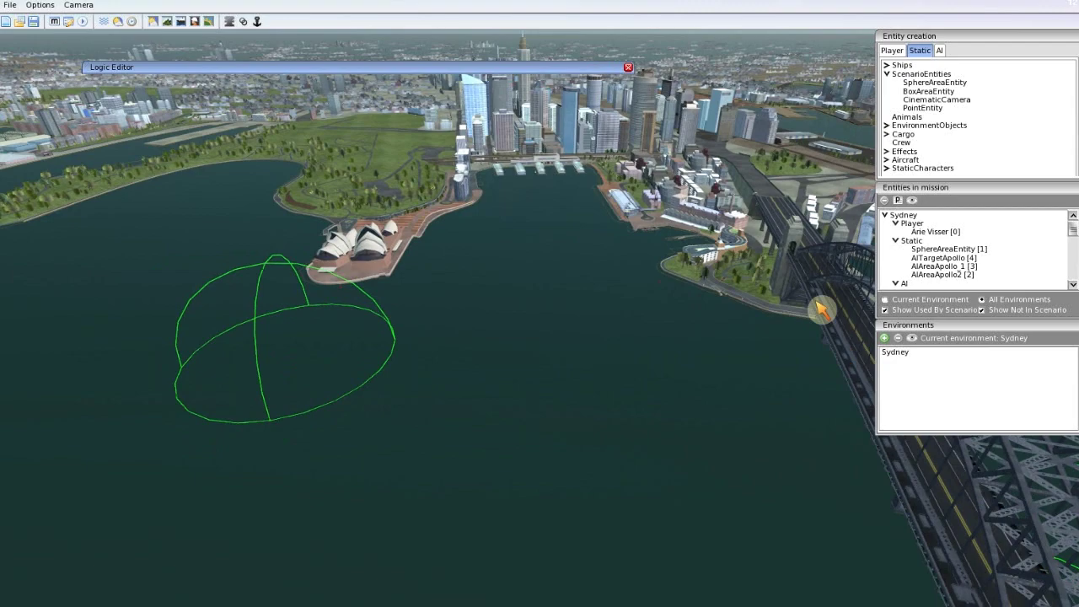
{"action": "right_click_drag", "start_coordinate": [730, 351], "coordinate": [561, 244]}
{"action": "key", "text": "s"}
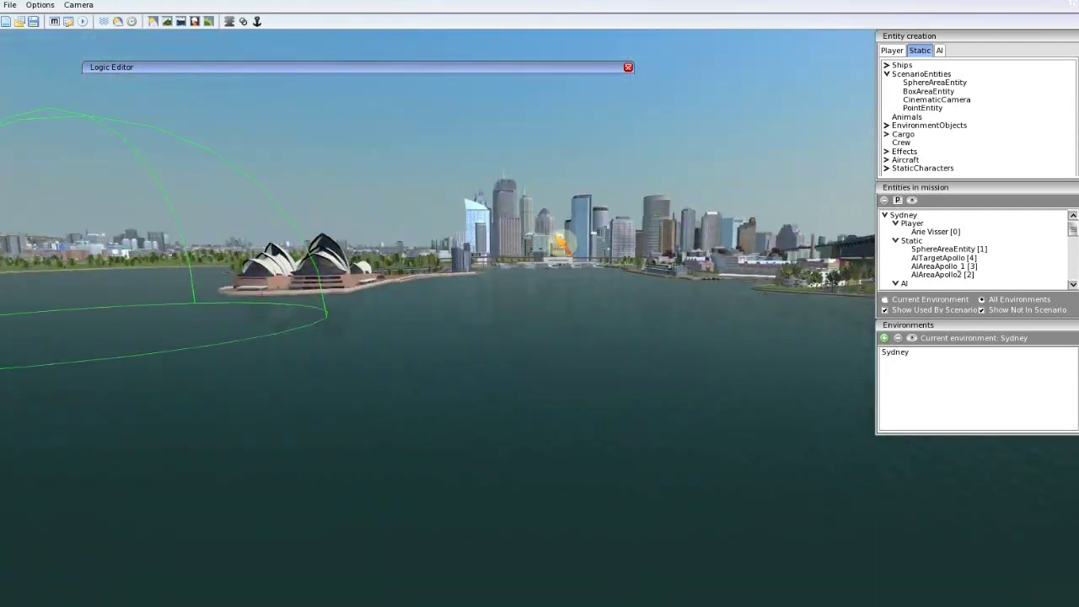
{"action": "right_click_drag", "start_coordinate": [666, 292], "coordinate": [826, 203]}
{"action": "right_click_drag", "start_coordinate": [629, 296], "coordinate": [436, 554]}
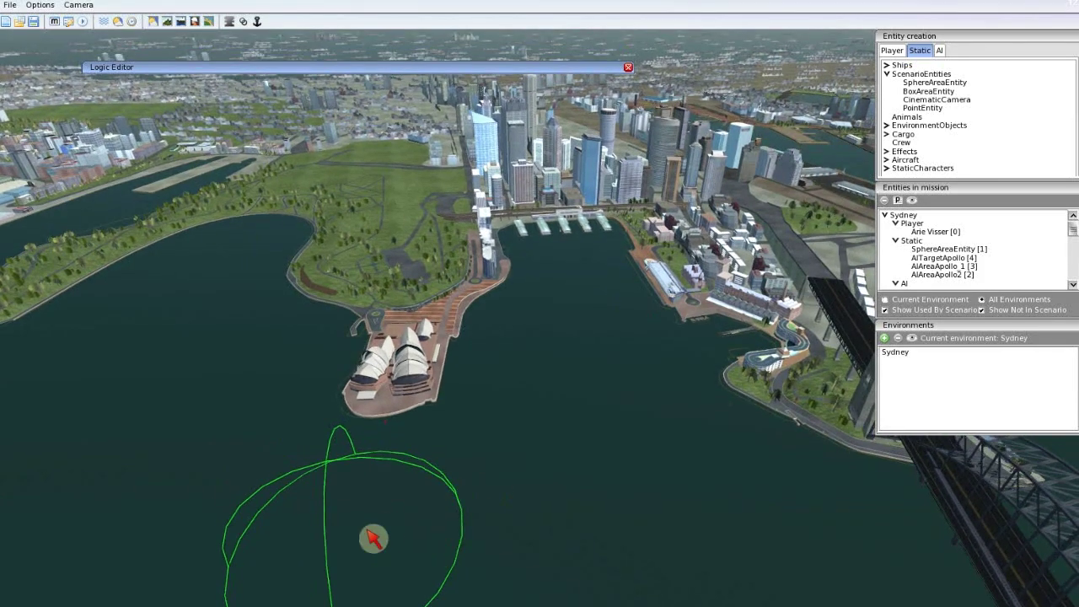
{"action": "left_click", "coordinate": [260, 498]}
{"action": "key", "text": "Delete"}
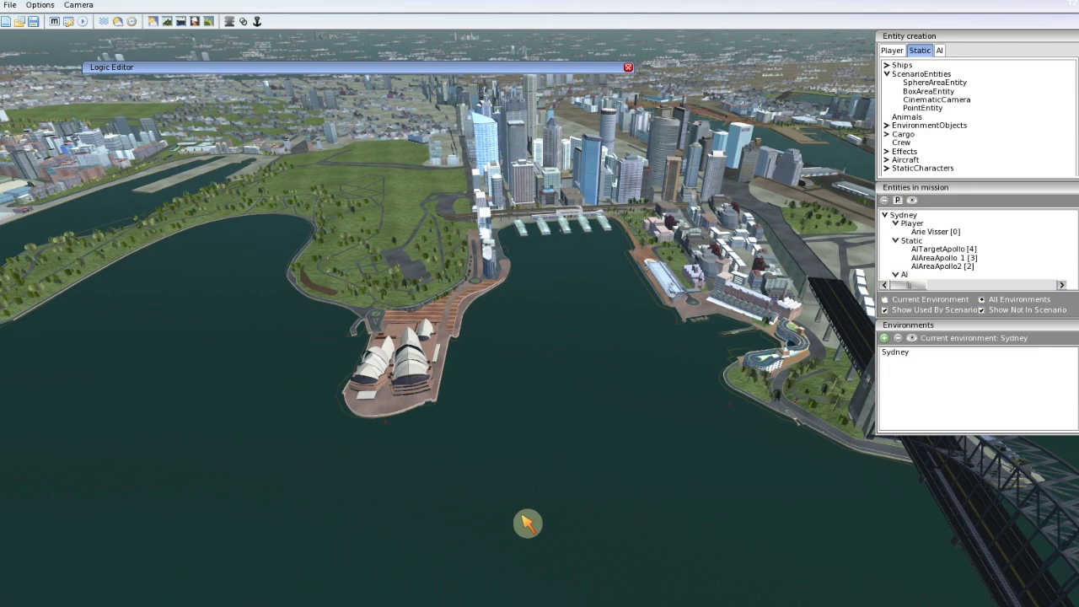
Place a static PointEntity on the Opera House
{"action": "right_click_drag", "start_coordinate": [528, 521], "coordinate": [602, 455]}
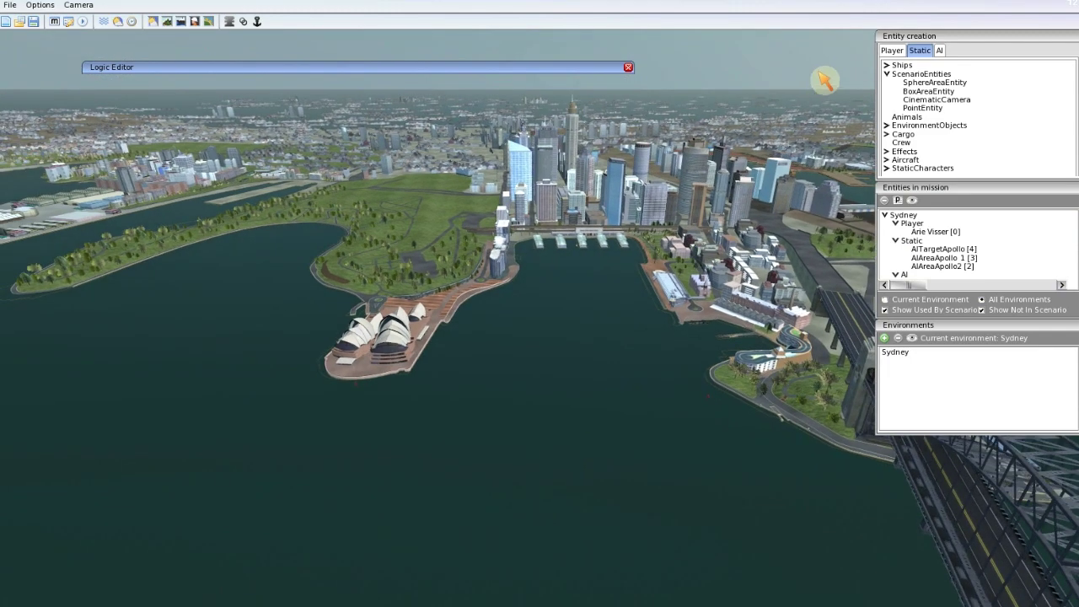
{"action": "left_click", "coordinate": [924, 109]}
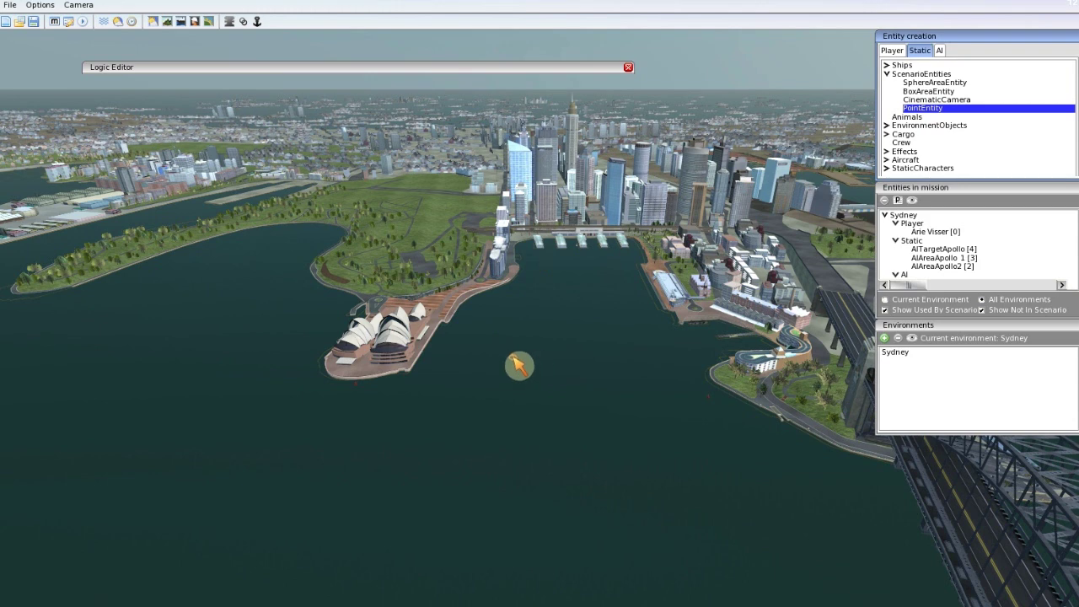
{"action": "left_click", "coordinate": [365, 359]}
Shift the Opera House point entity slightly inland so it sits over the middle of the building
{"action": "scroll", "coordinate": [409, 380], "scroll_direction": "up", "scroll_amount": 2}
{"action": "right_click_drag", "start_coordinate": [452, 396], "coordinate": [447, 294]}
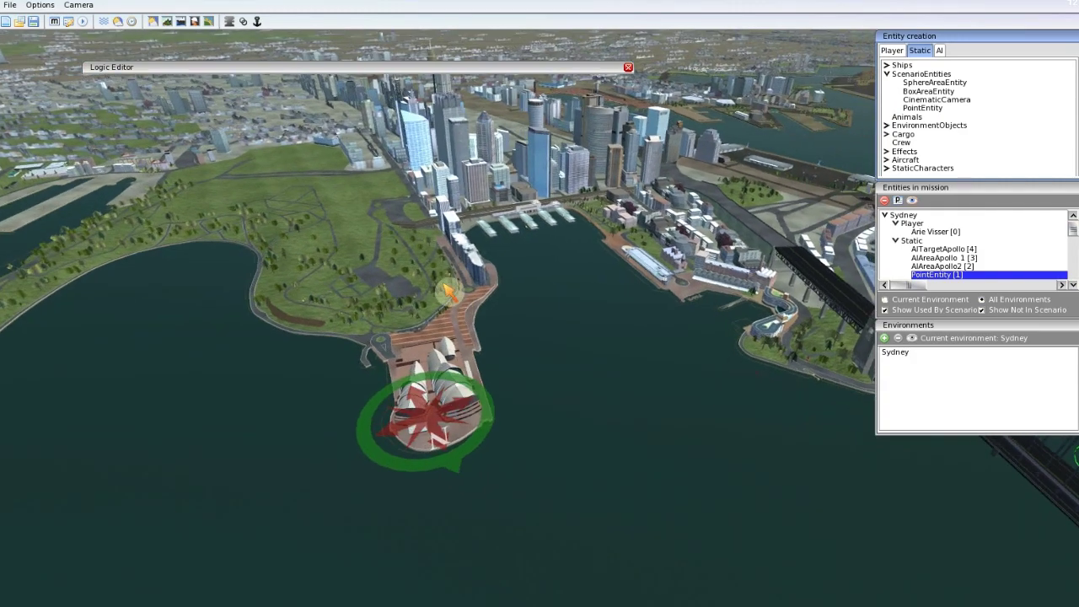
{"action": "mouse_move", "coordinate": [544, 403]}
{"action": "right_mouse_down"}
{"action": "mouse_move", "coordinate": [506, 385]}
{"action": "mouse_move", "coordinate": [547, 383]}
{"action": "right_mouse_up"}
{"action": "scroll", "coordinate": [545, 381], "scroll_direction": "up", "scroll_amount": 3}
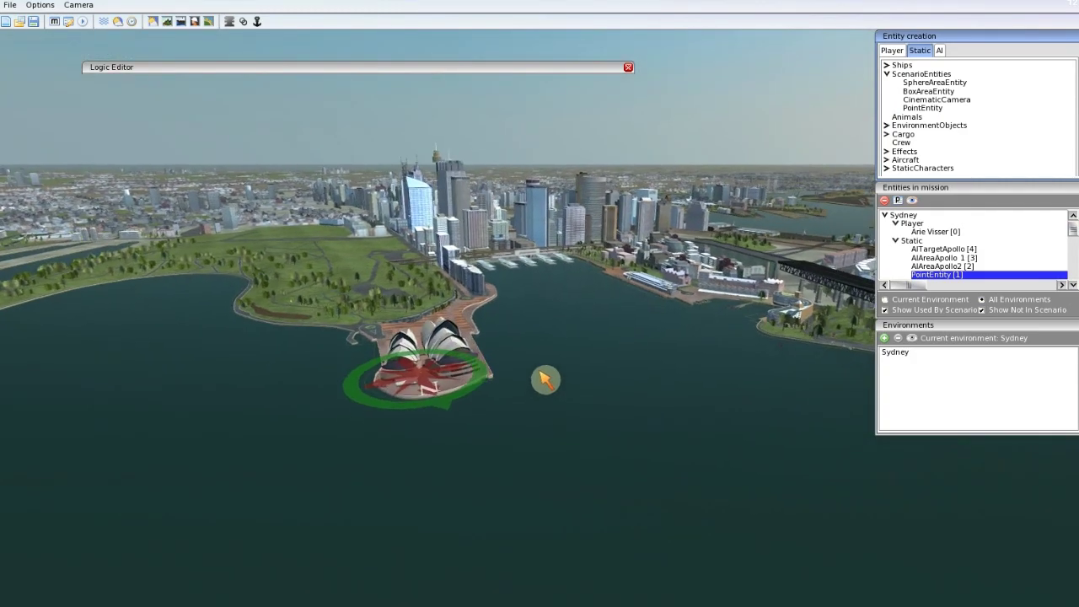
{"action": "scroll", "coordinate": [573, 379], "scroll_direction": "down", "scroll_amount": 3}
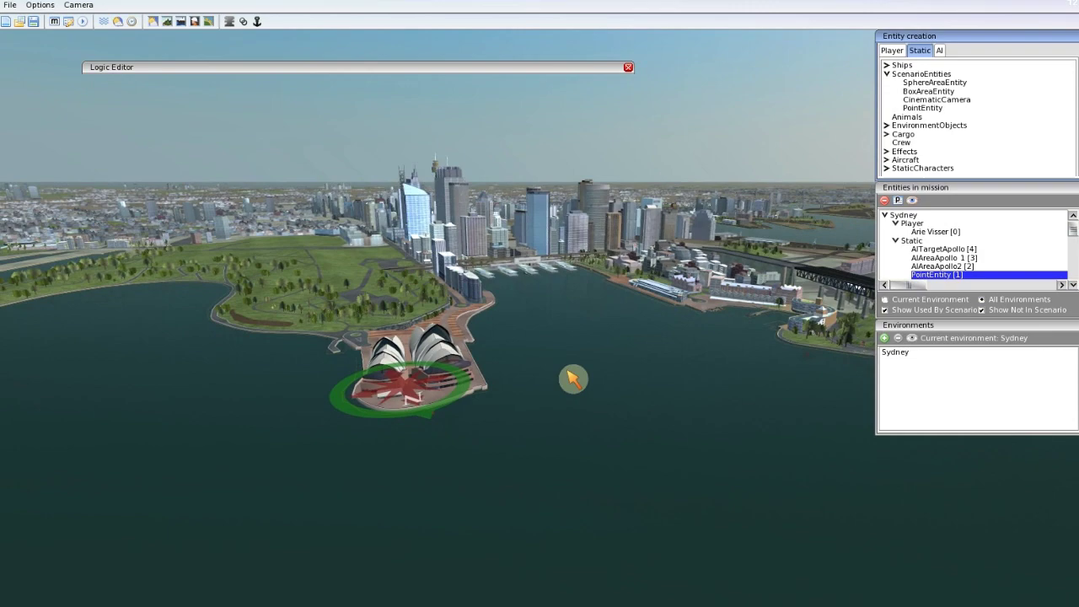
{"action": "scroll", "coordinate": [615, 385], "scroll_direction": "up", "scroll_amount": 3}
{"action": "right_click_drag", "start_coordinate": [635, 391], "coordinate": [610, 414]}
{"action": "scroll", "coordinate": [691, 395], "scroll_direction": "up", "scroll_amount": 3}
{"action": "scroll", "coordinate": [694, 395], "scroll_direction": "down", "scroll_amount": 3}
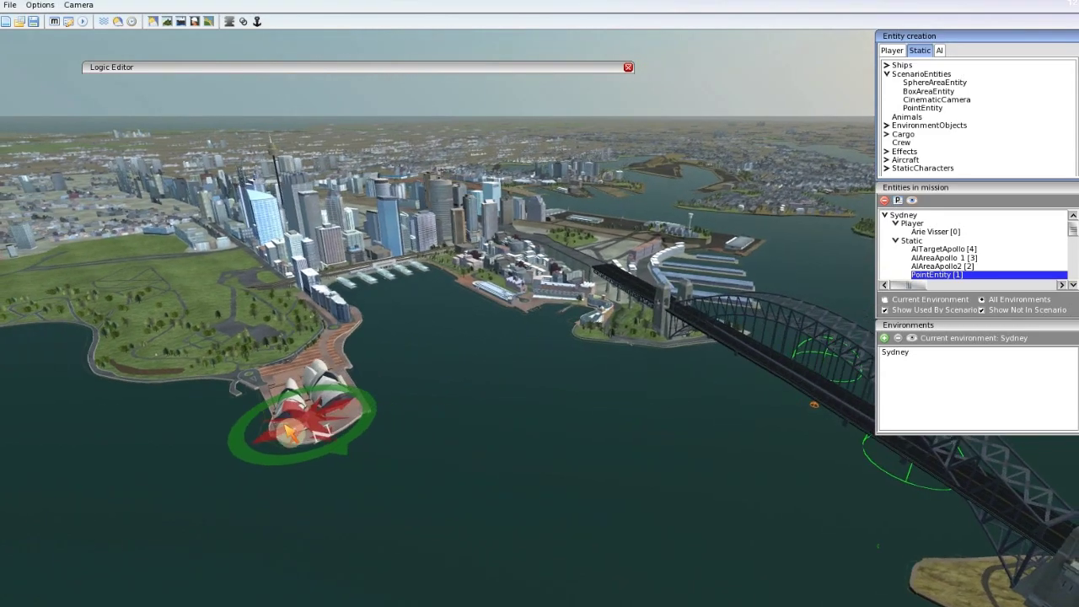
{"action": "left_click_drag", "start_coordinate": [316, 428], "coordinate": [320, 421]}
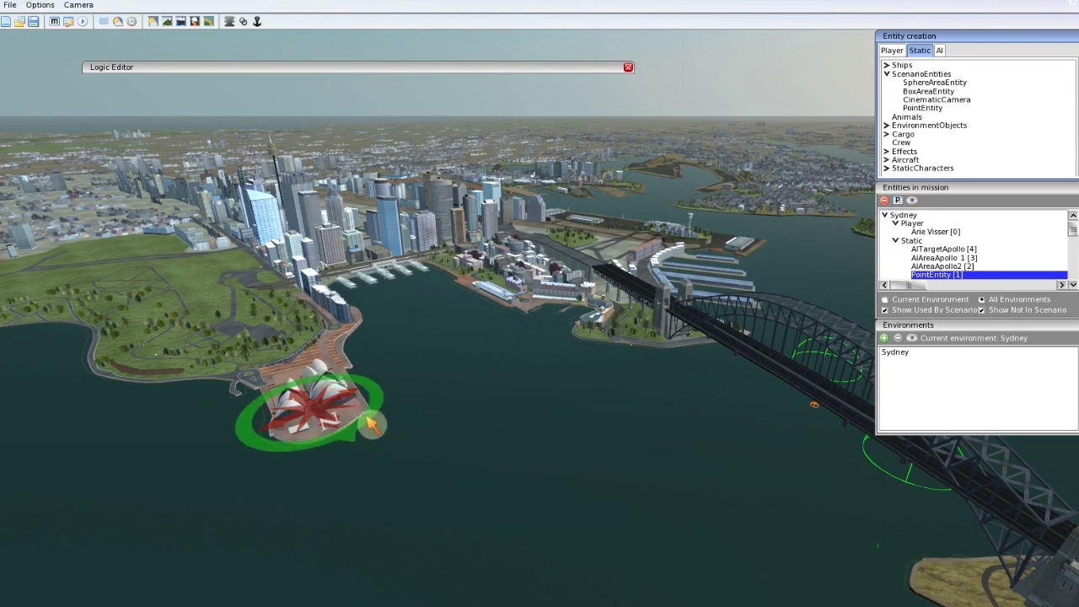
Place a second PointEntity behind the ferry wharves at the head of the cove and shift it sideways among the city towers
{"action": "right_click_drag", "start_coordinate": [481, 436], "coordinate": [400, 407]}
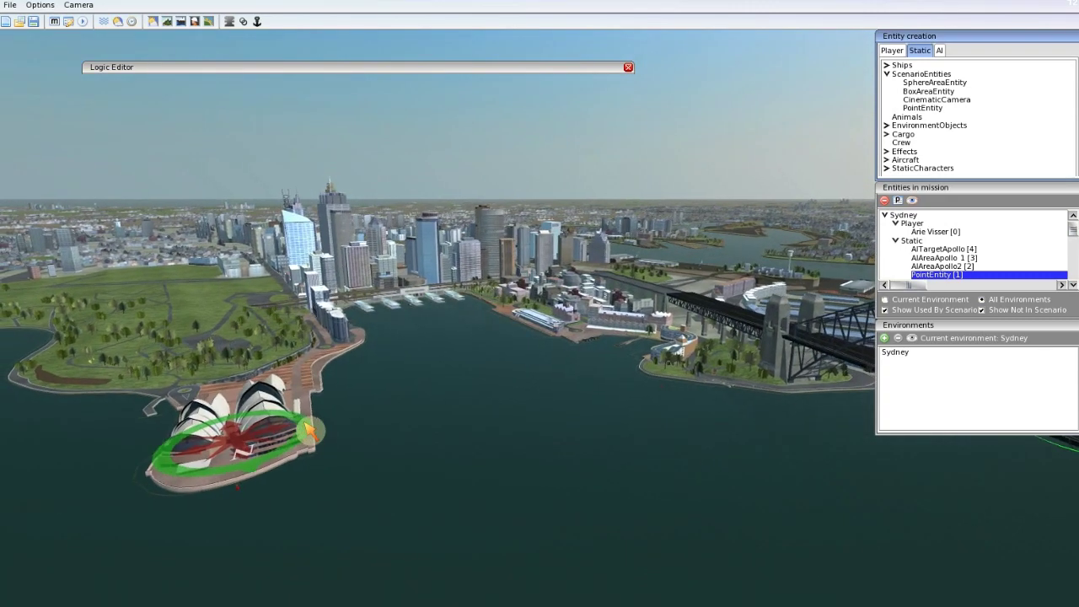
{"action": "key", "text": "w"}
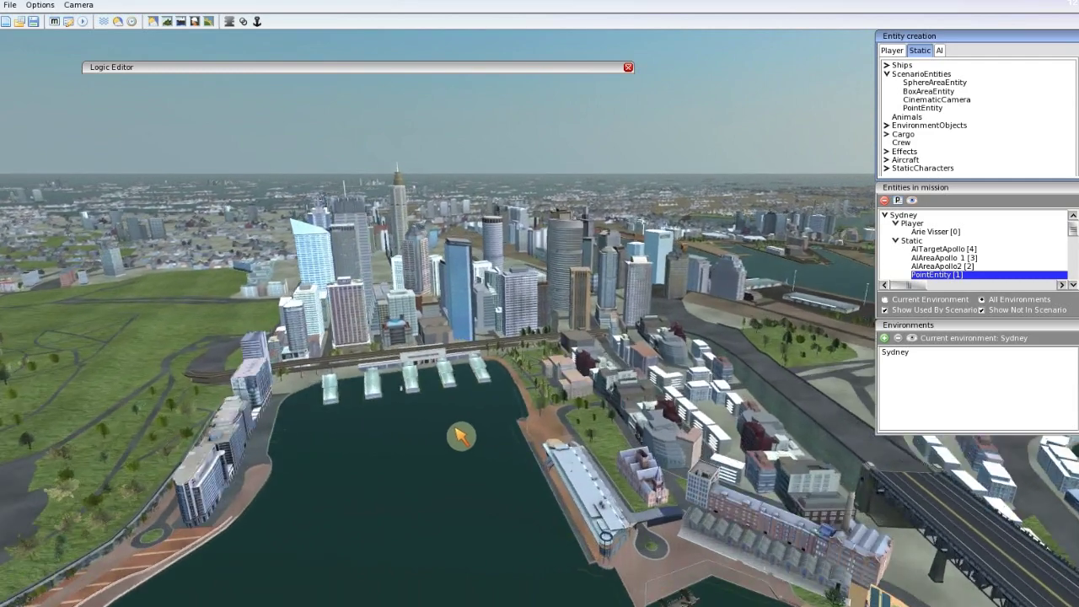
{"action": "key", "text": "w"}
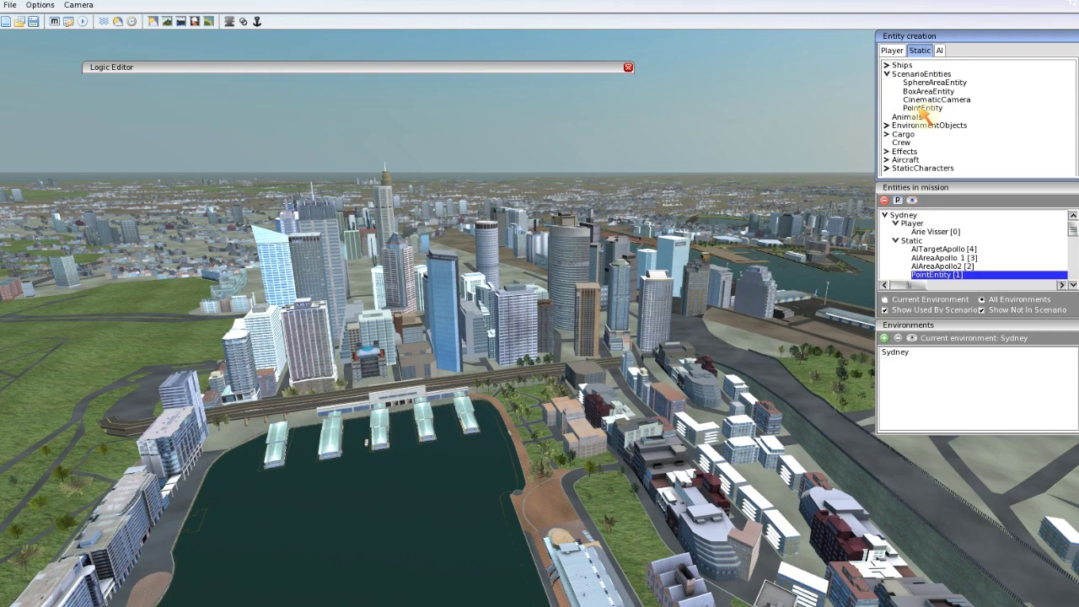
{"action": "left_click", "coordinate": [923, 109]}
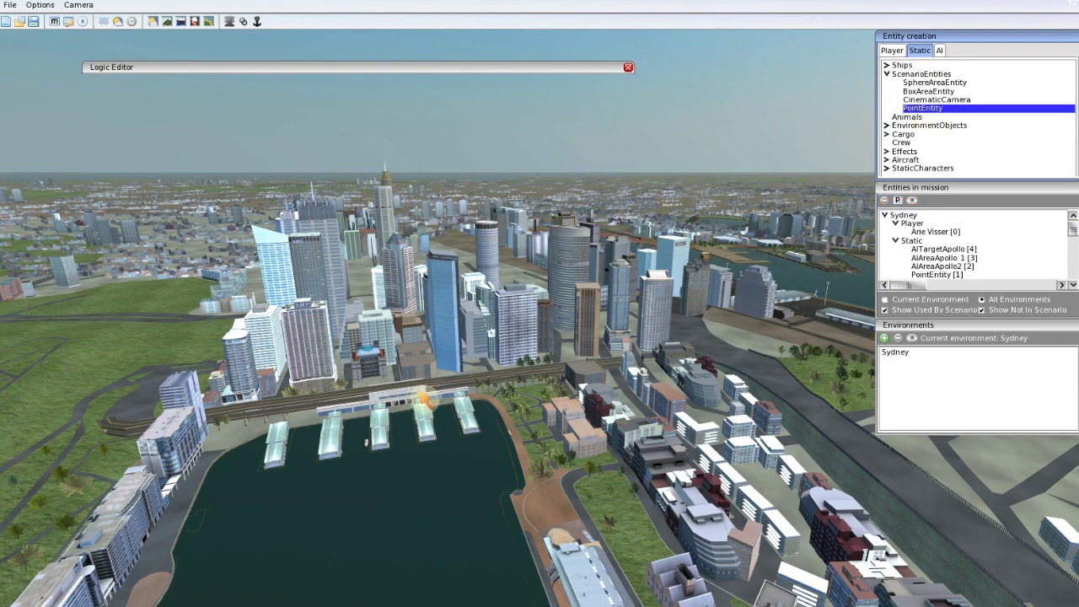
{"action": "left_click", "coordinate": [424, 357]}
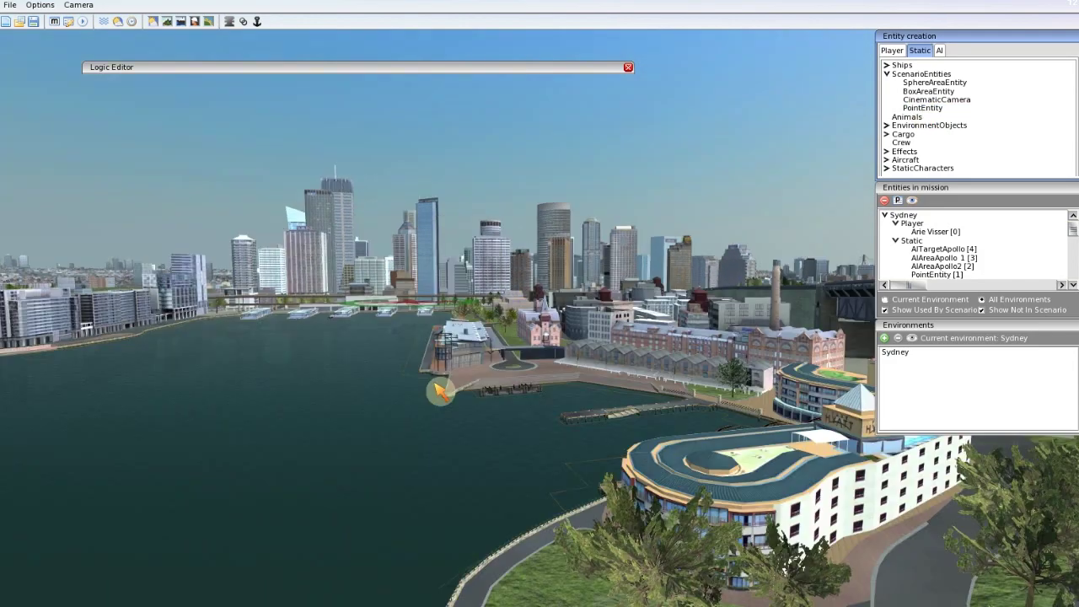
{"action": "right_click_drag", "start_coordinate": [436, 385], "coordinate": [516, 396]}
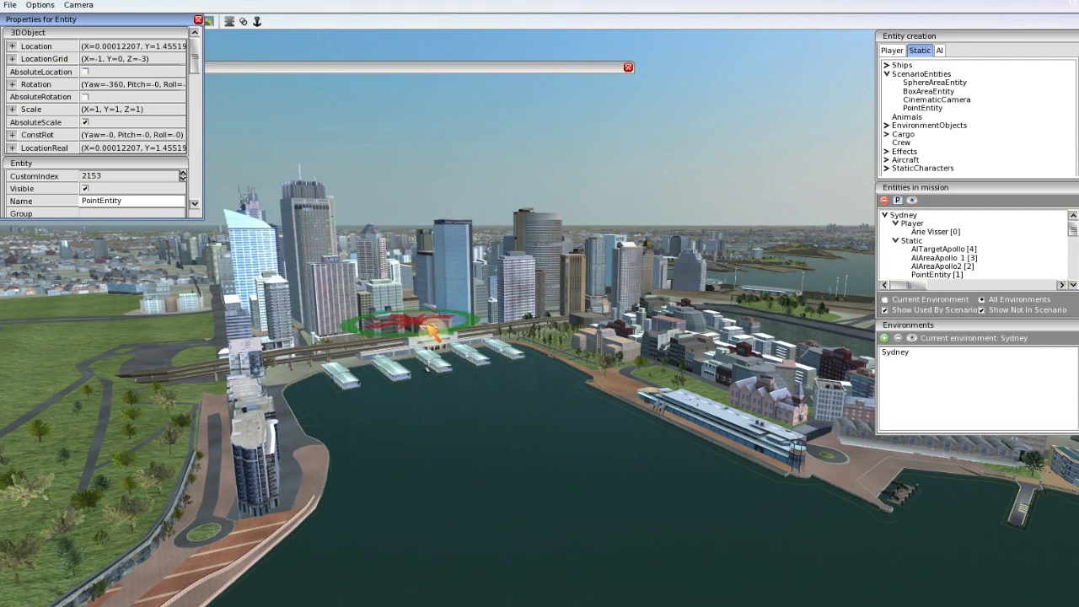
{"action": "left_click_drag", "start_coordinate": [432, 331], "coordinate": [340, 330]}
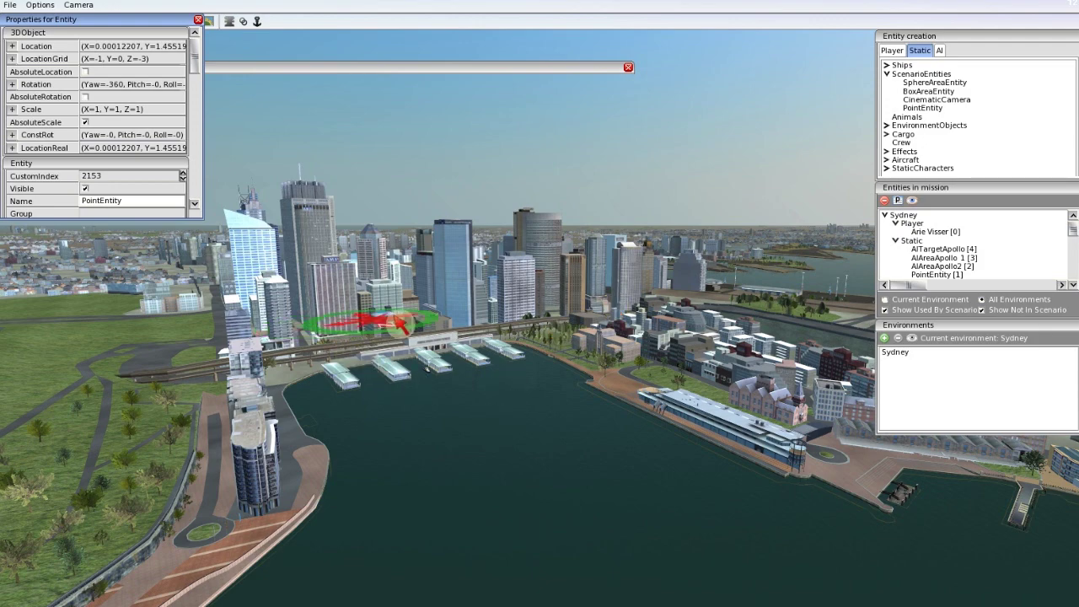
Examine the harbour, the bridge and the city point entity's surroundings from several distances and angles
{"action": "scroll", "coordinate": [501, 456], "scroll_direction": "down", "scroll_amount": 5}
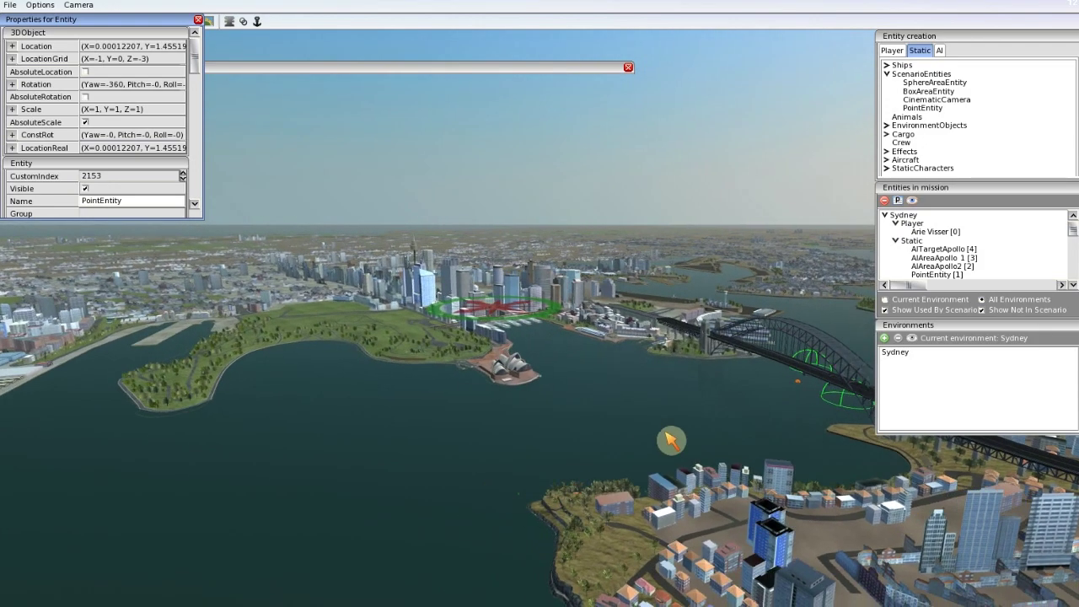
{"action": "right_click_drag", "start_coordinate": [672, 440], "coordinate": [747, 453]}
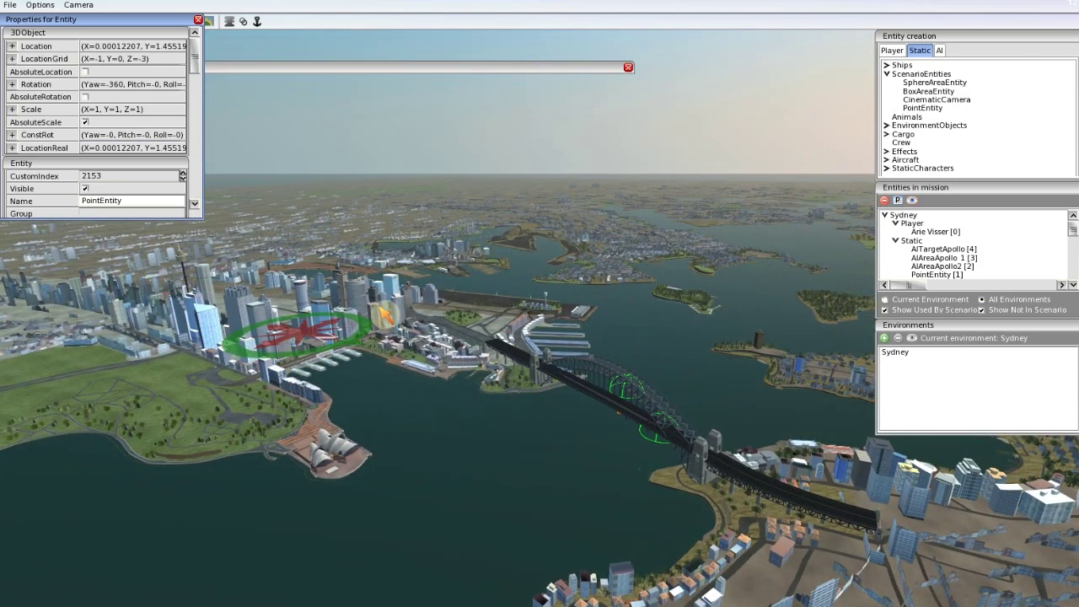
{"action": "right_click_drag", "start_coordinate": [414, 426], "coordinate": [462, 379]}
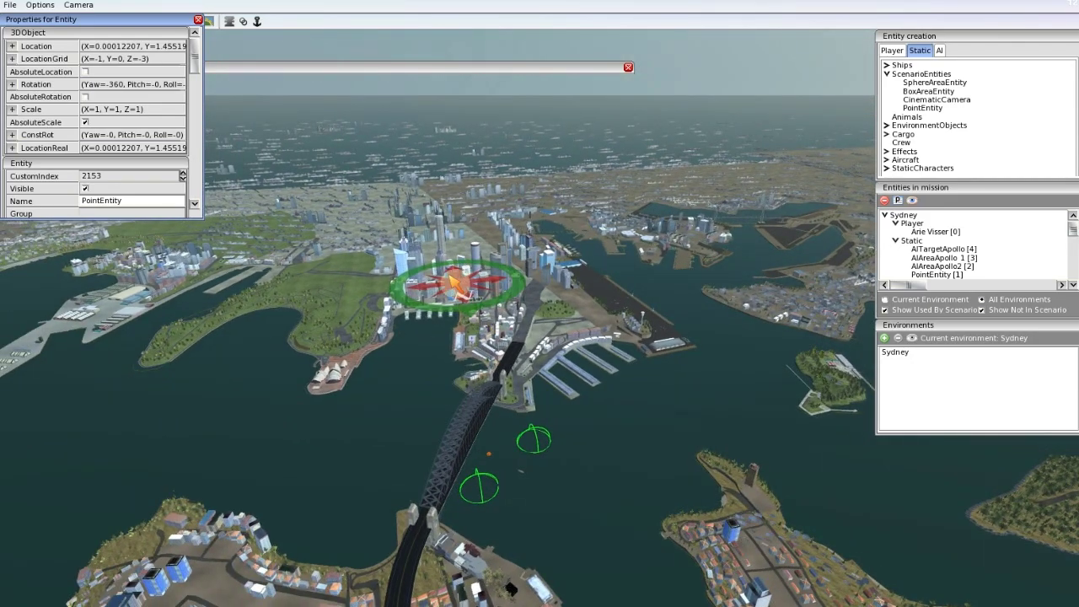
{"action": "key", "text": "w"}
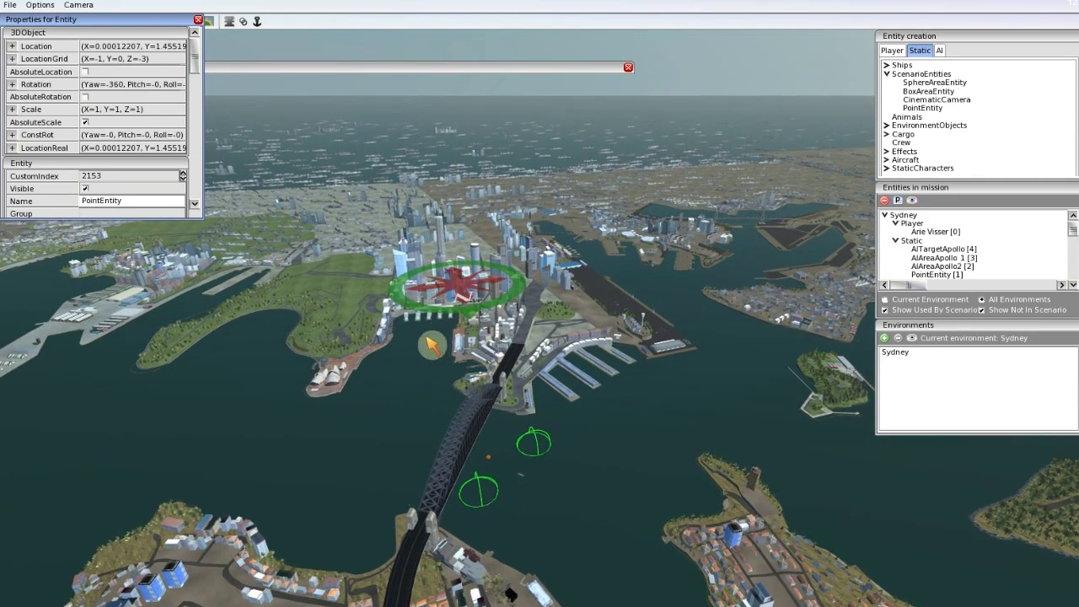
{"action": "mouse_move", "coordinate": [426, 338]}
{"action": "right_mouse_down"}
{"action": "mouse_move", "coordinate": [446, 309]}
{"action": "mouse_move", "coordinate": [427, 322]}
{"action": "right_mouse_up"}
{"action": "key", "text": "w"}
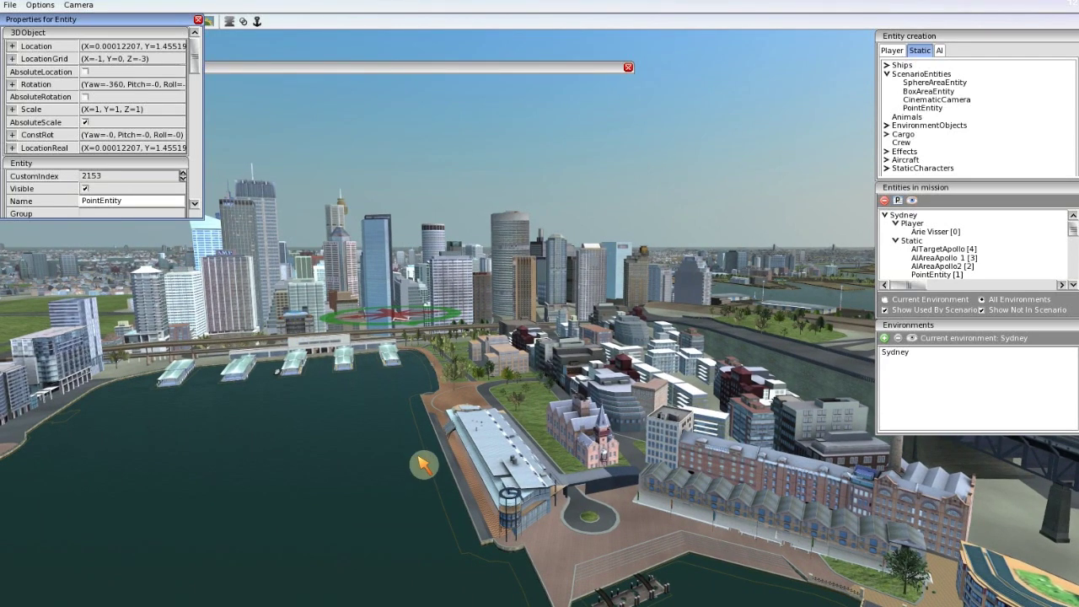
{"action": "key", "text": "a"}
{"action": "right_click_drag", "start_coordinate": [423, 464], "coordinate": [570, 480]}
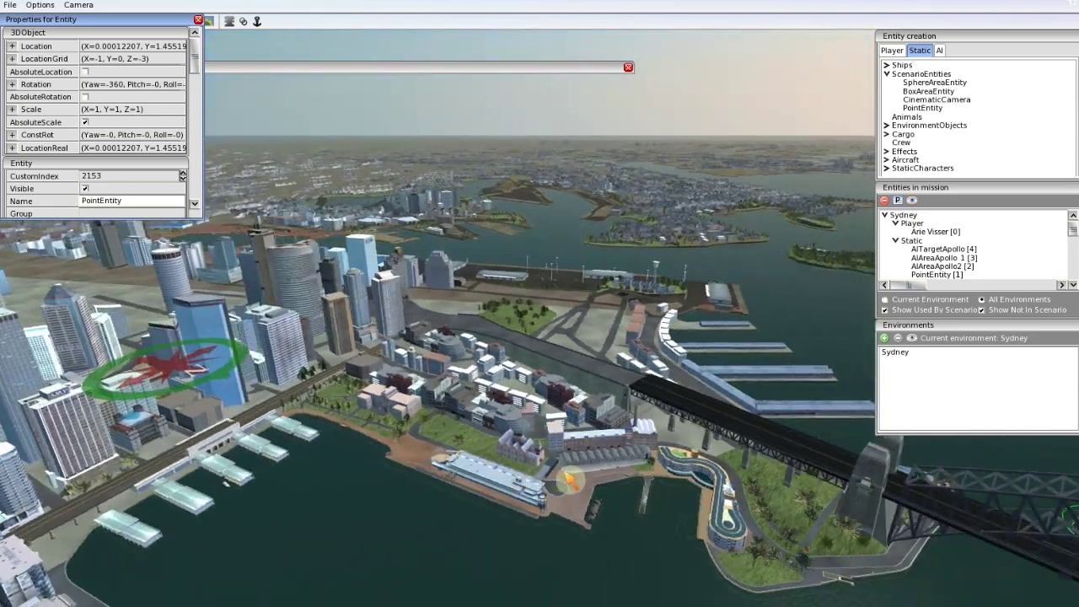
Place a third static PointEntity on the water just in front of the middle of the Harbour Bridge
{"action": "scroll", "coordinate": [569, 480], "scroll_direction": "up", "scroll_amount": 10}
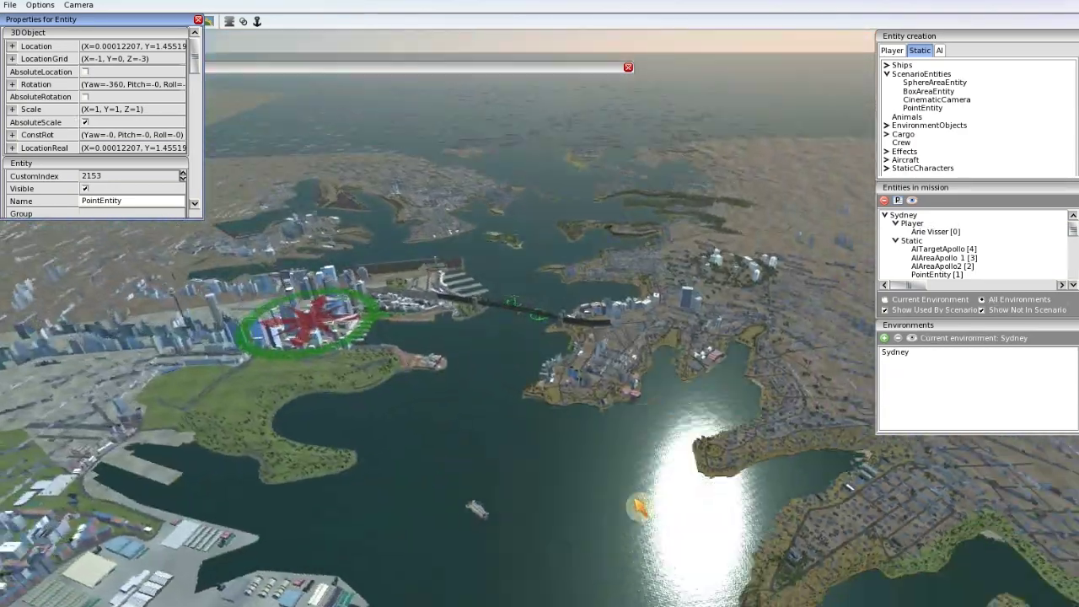
{"action": "scroll", "coordinate": [638, 498], "scroll_direction": "down", "scroll_amount": 10}
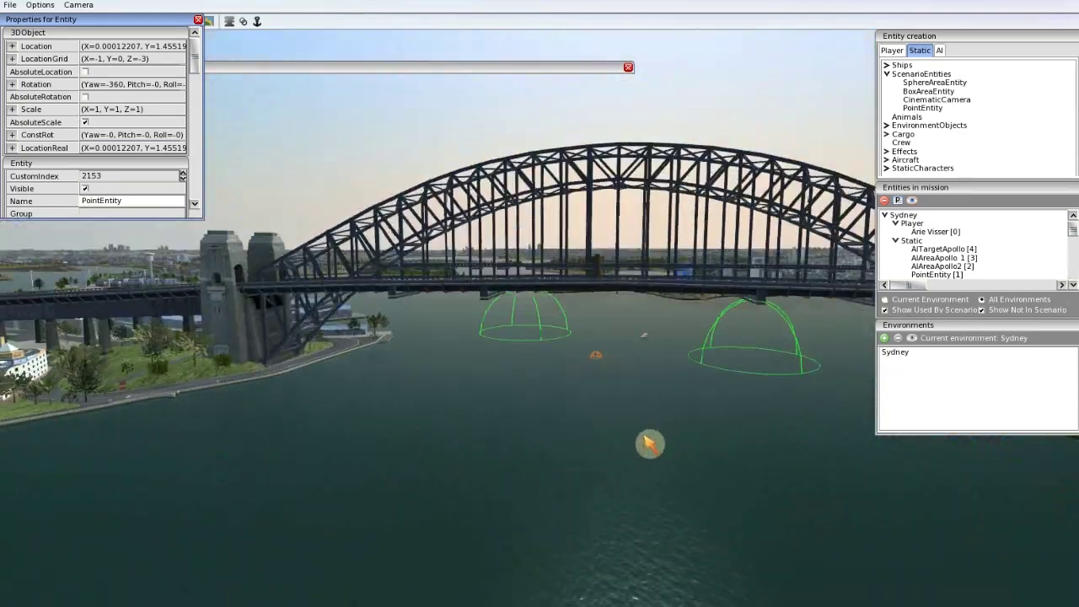
{"action": "scroll", "coordinate": [648, 445], "scroll_direction": "up", "scroll_amount": 3}
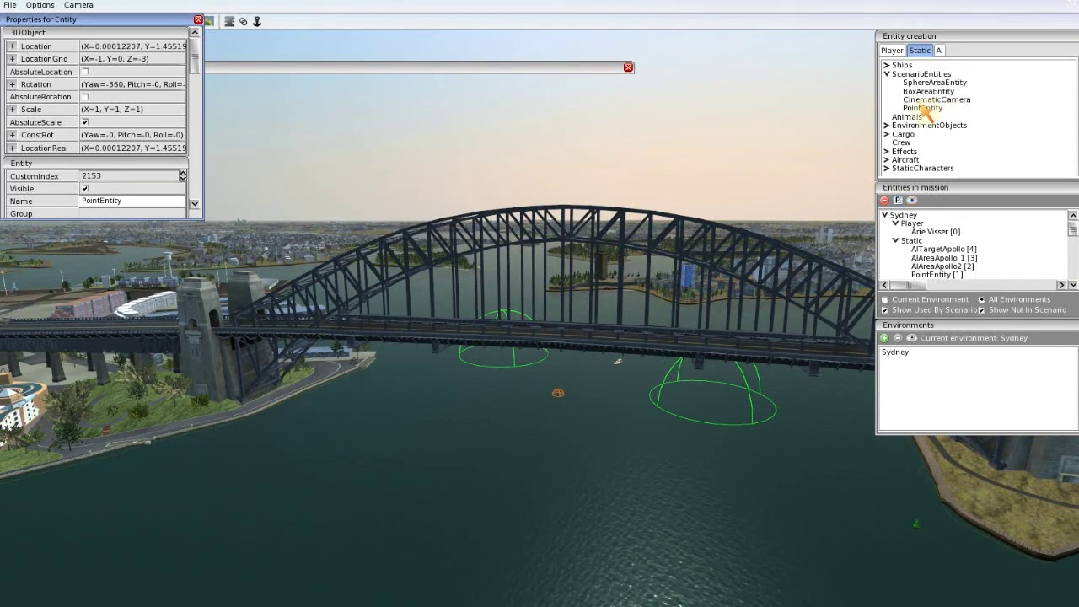
{"action": "left_click", "coordinate": [923, 108]}
{"action": "left_click", "coordinate": [532, 433]}
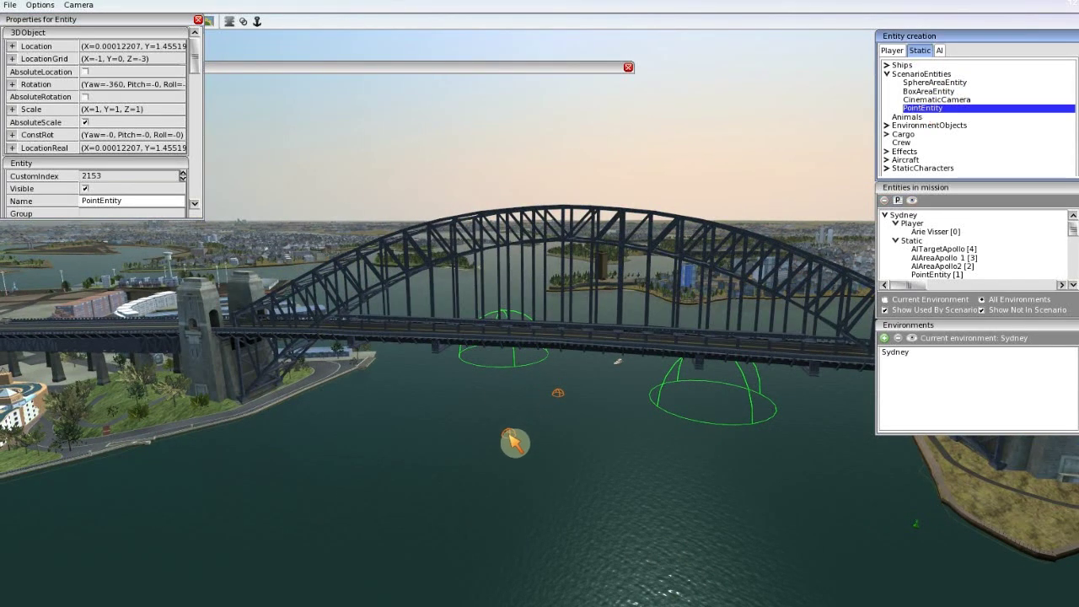
{"action": "left_click_drag", "start_coordinate": [512, 441], "coordinate": [546, 460]}
{"action": "left_click", "coordinate": [554, 446]}
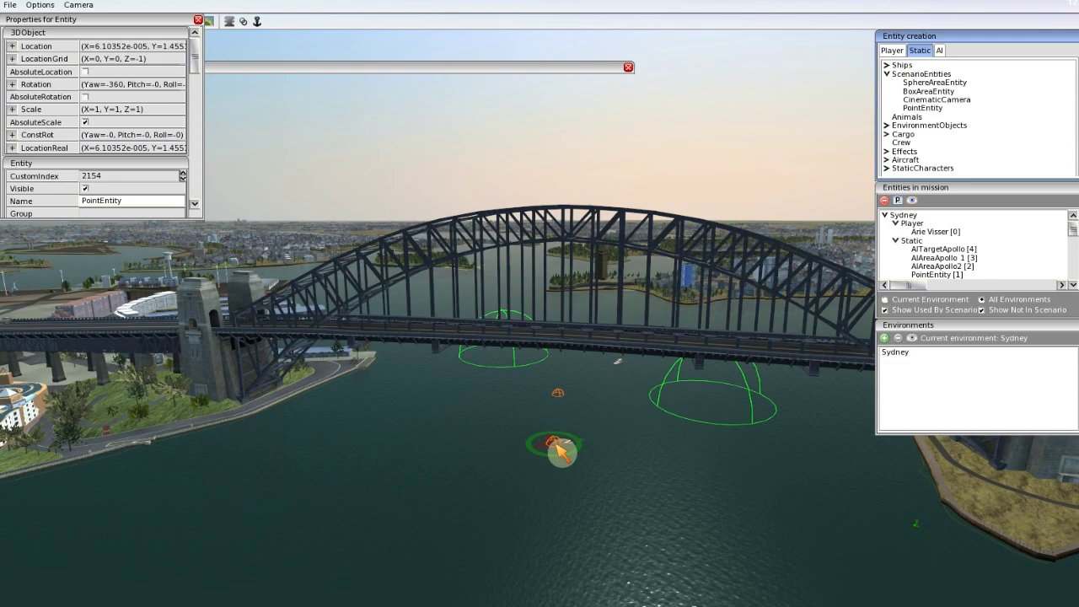
Raise the bridge point entity to deck height by setting the Y value of its LocationReal to 80
{"action": "right_click_drag", "start_coordinate": [554, 464], "coordinate": [570, 505]}
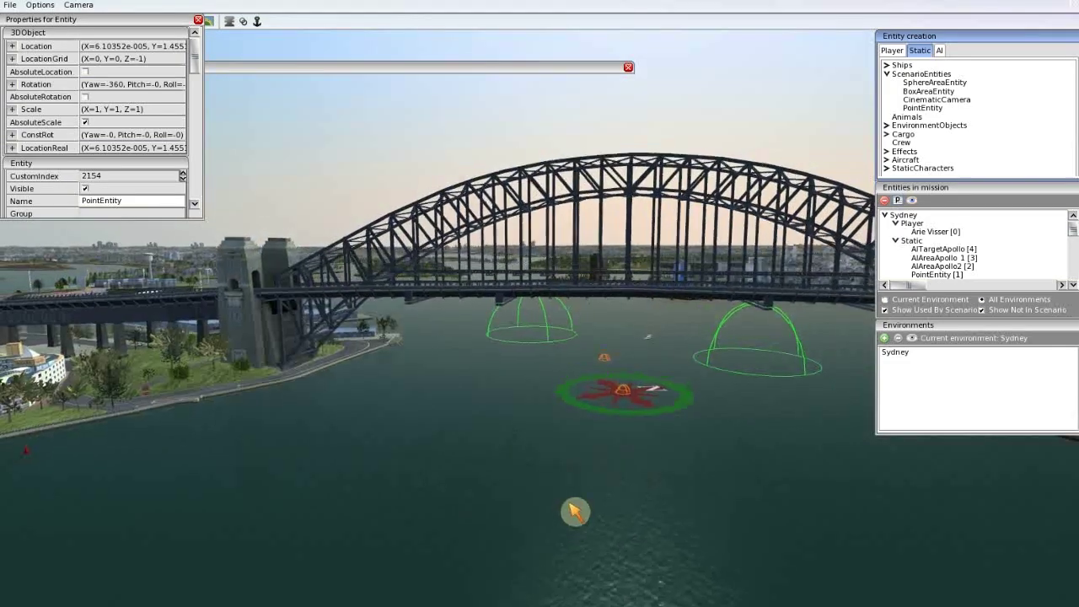
{"action": "left_click", "coordinate": [635, 407]}
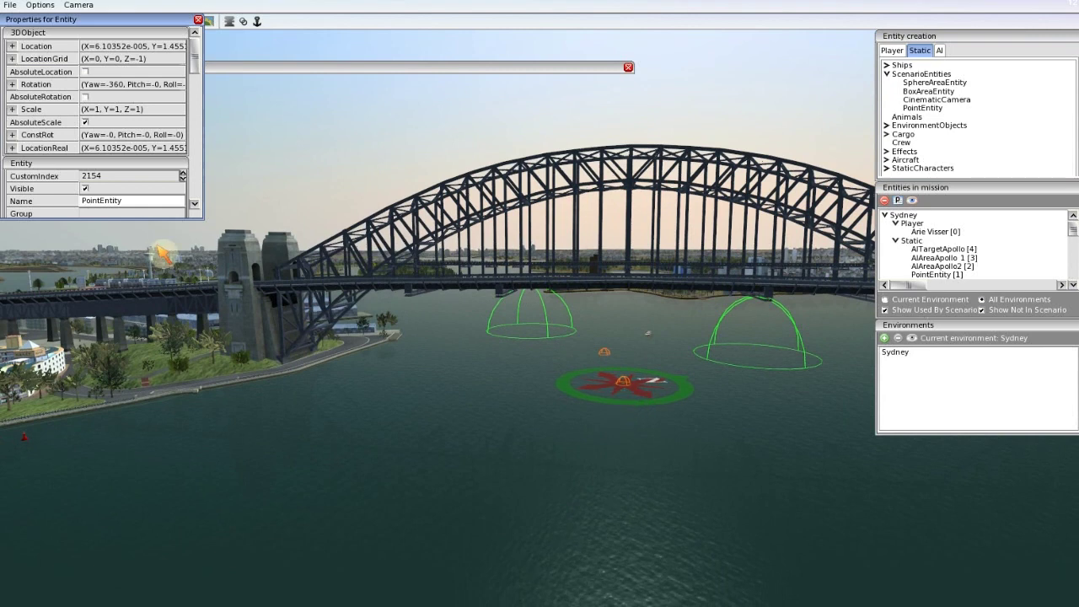
{"action": "left_click", "coordinate": [12, 147]}
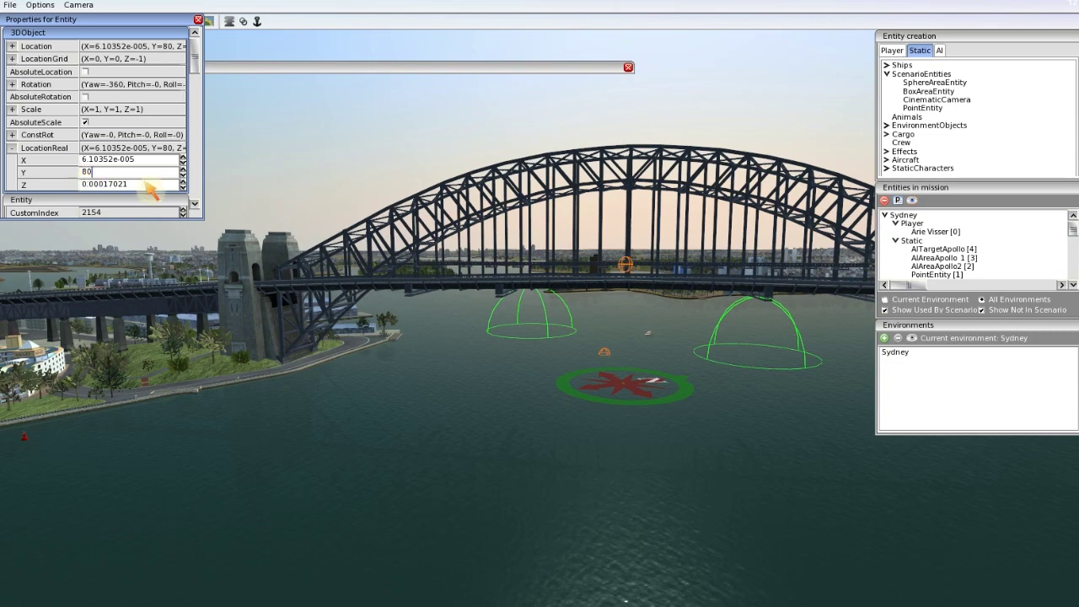
{"action": "right_click_drag", "start_coordinate": [570, 322], "coordinate": [599, 351]}
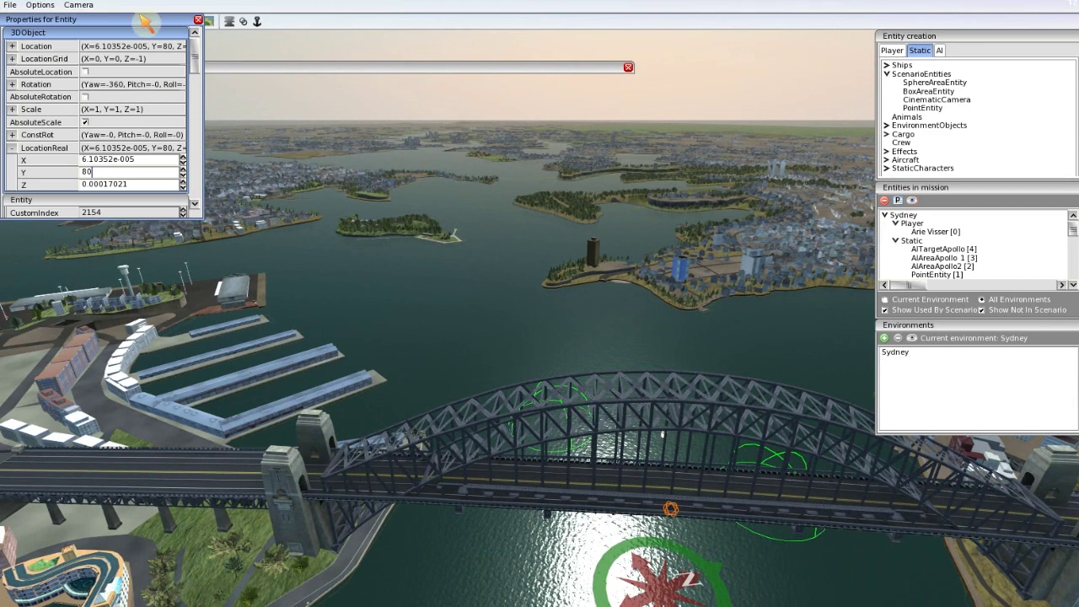
{"action": "left_click", "coordinate": [199, 20]}
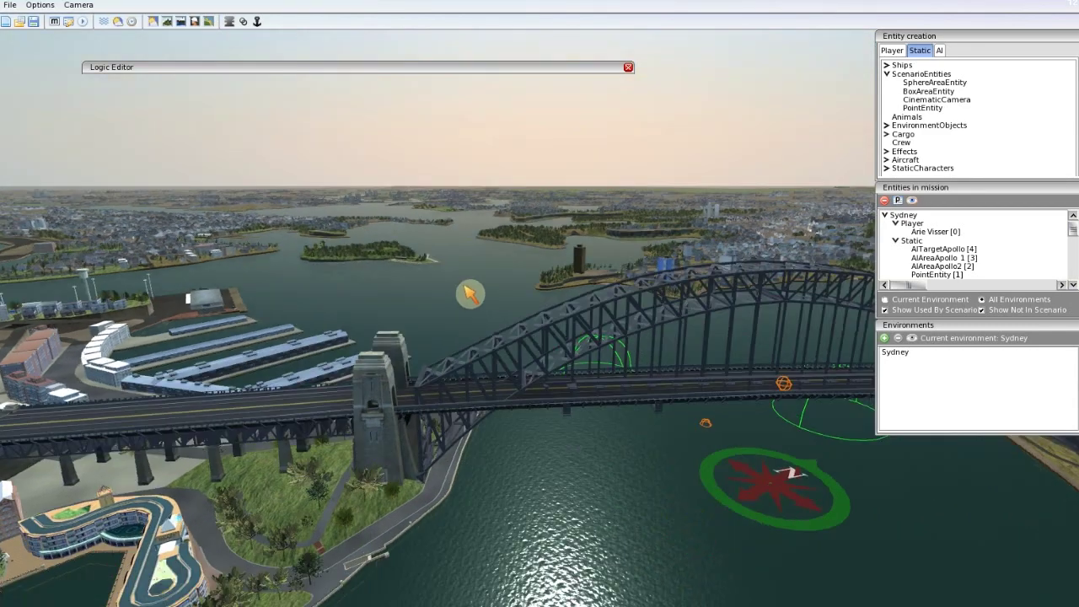
{"action": "right_click_drag", "start_coordinate": [471, 295], "coordinate": [532, 285]}
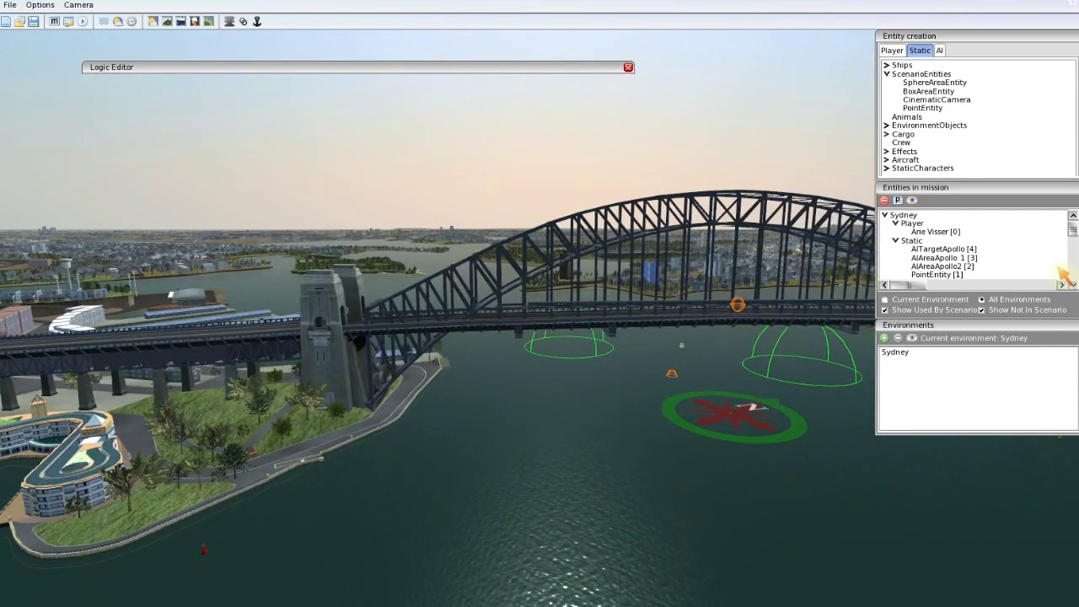
{"action": "left_click_drag", "start_coordinate": [1073, 228], "coordinate": [1073, 272]}
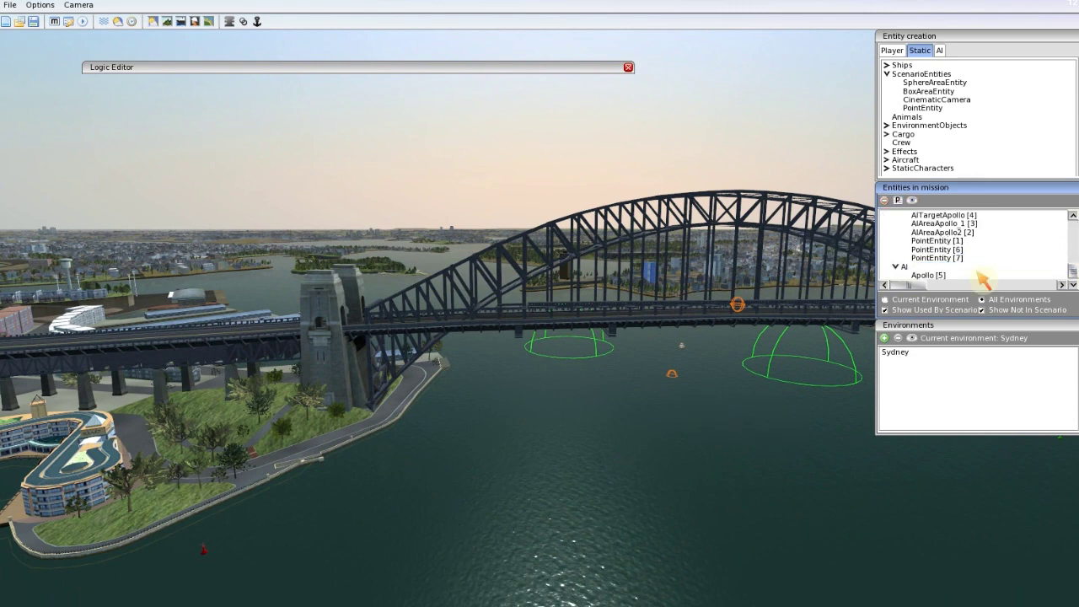
{"action": "scroll", "coordinate": [970, 274], "scroll_direction": "up", "scroll_amount": 1}
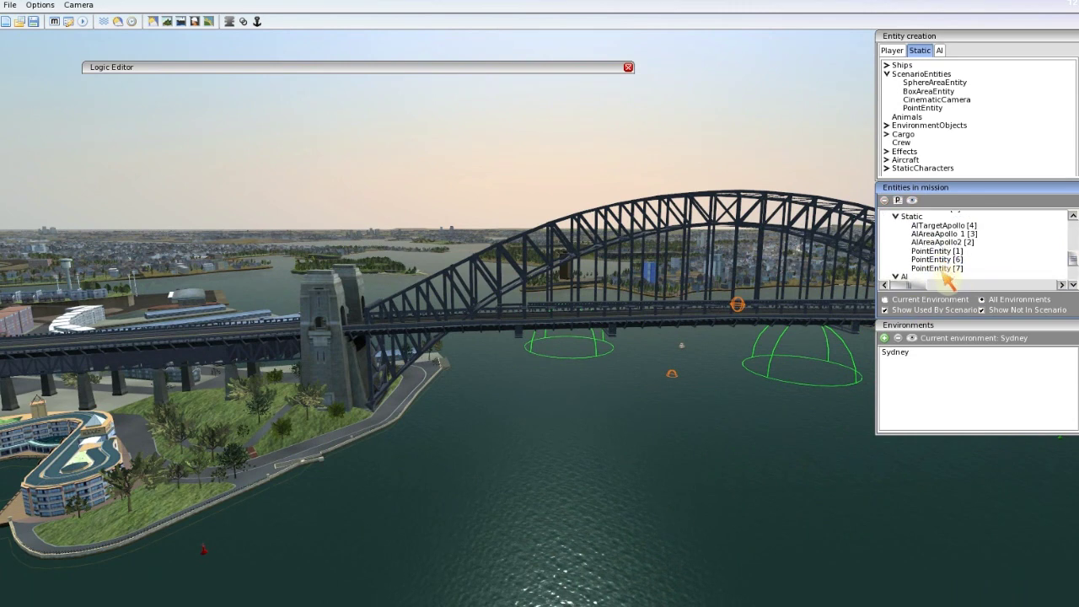
{"action": "left_click", "coordinate": [936, 268]}
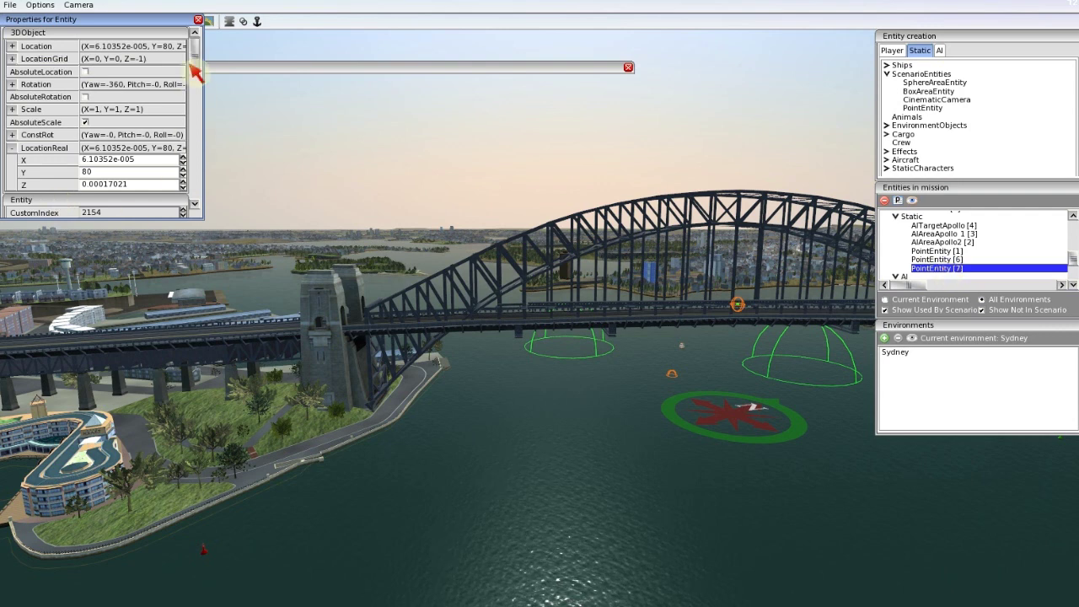
{"action": "scroll", "coordinate": [195, 75], "scroll_direction": "down", "scroll_amount": 3}
{"action": "left_click", "coordinate": [135, 158]}
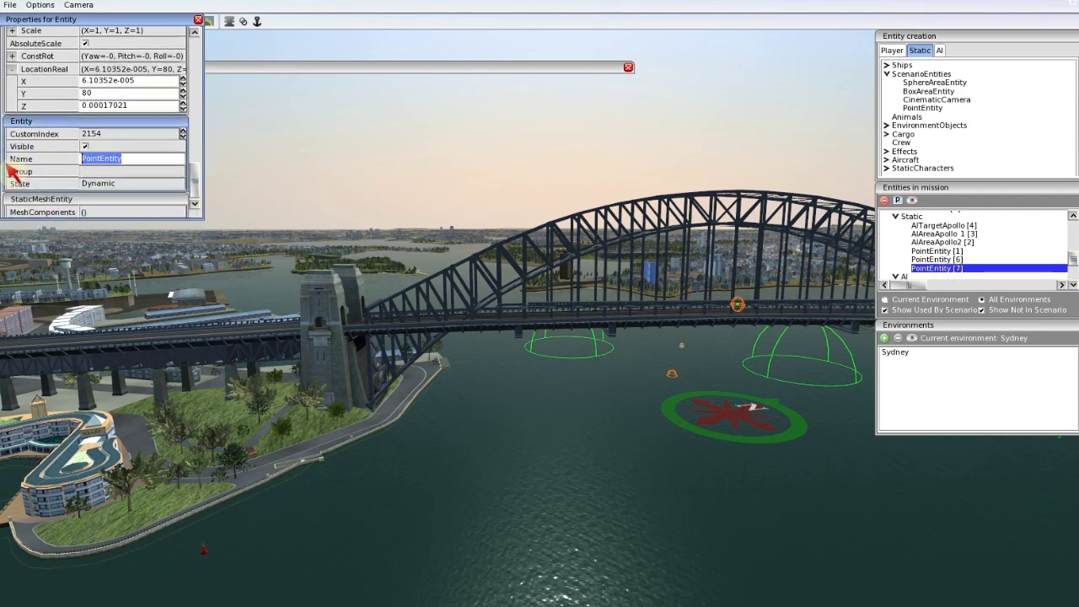
{"action": "left_click_drag", "start_coordinate": [7, 164], "coordinate": [0, 166]}
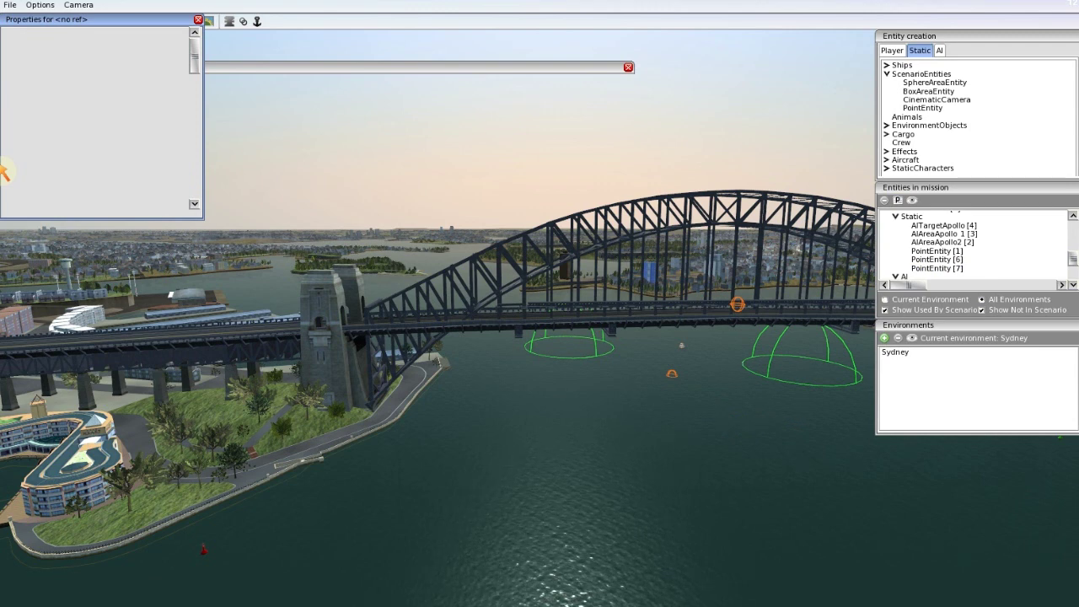
{"action": "left_click", "coordinate": [198, 18]}
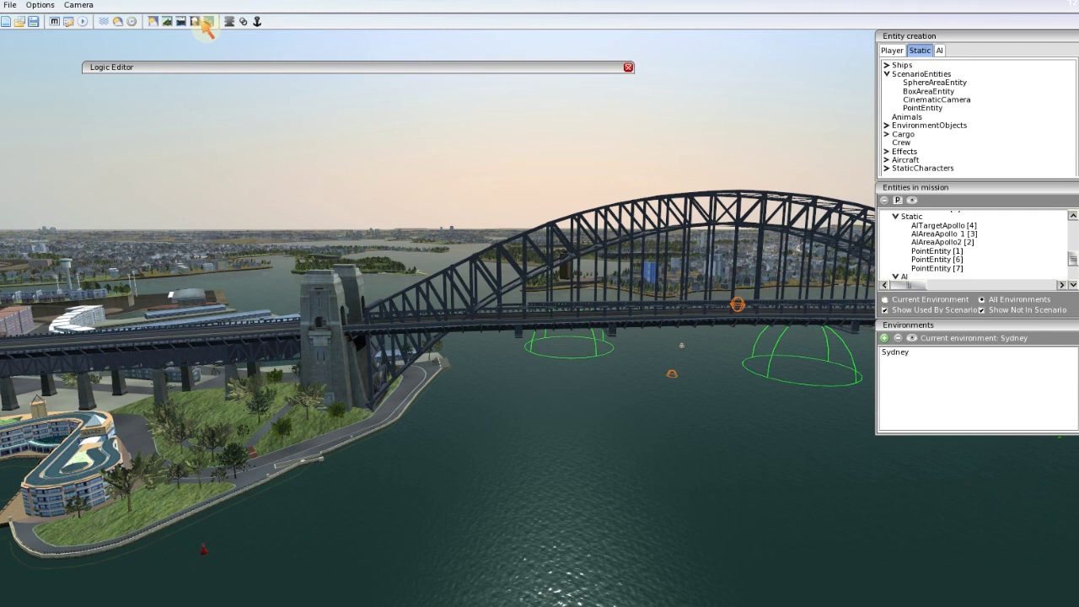
Rename the point entity at the Harbour Bridge to HarbourBridgePoint and close its properties
{"action": "left_click", "coordinate": [932, 268]}
{"action": "left_click_drag", "start_coordinate": [118, 205], "coordinate": [85, 204]}
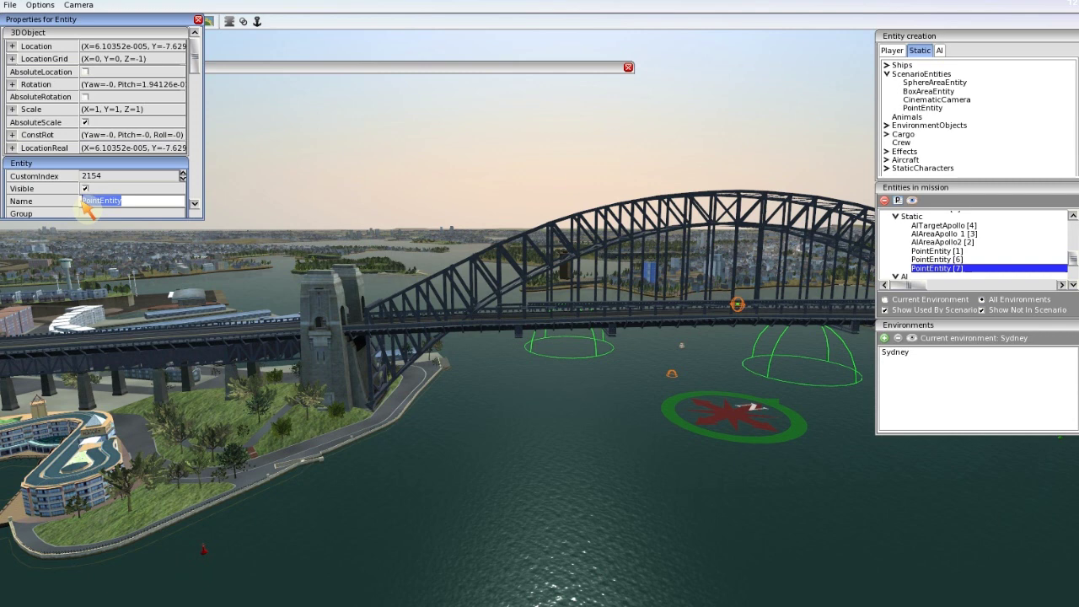
{"action": "type", "text": "Harbo"}
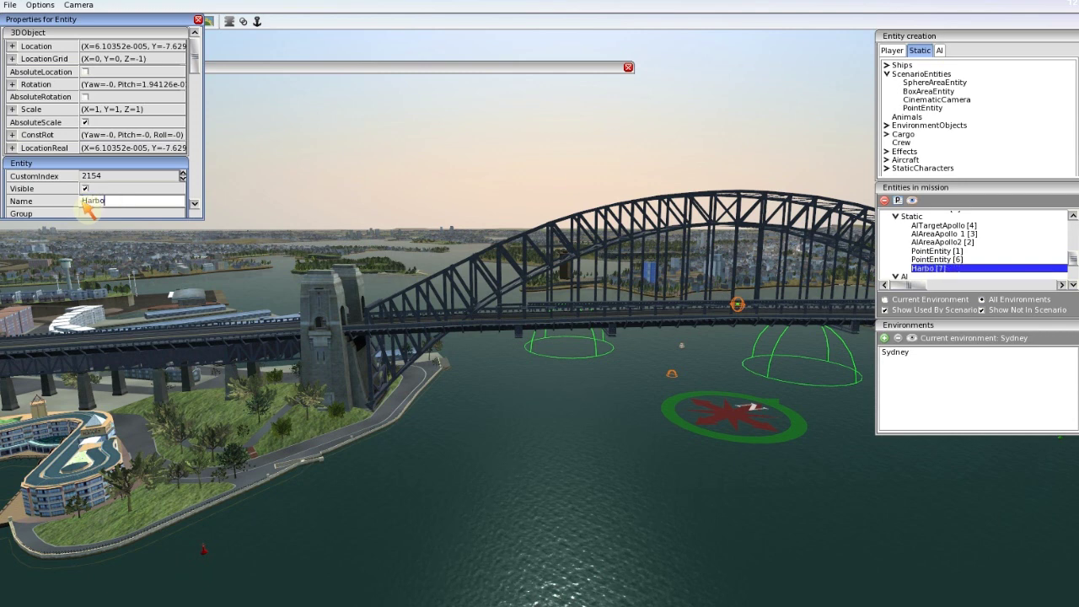
{"action": "type", "text": "urBridgePoint"}
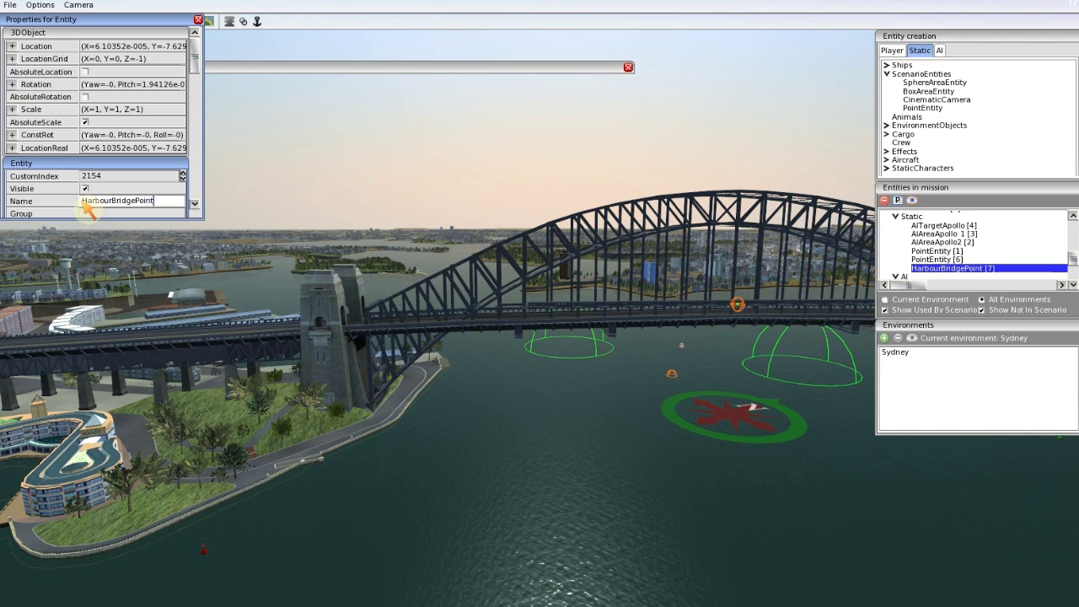
{"action": "left_click", "coordinate": [199, 19]}
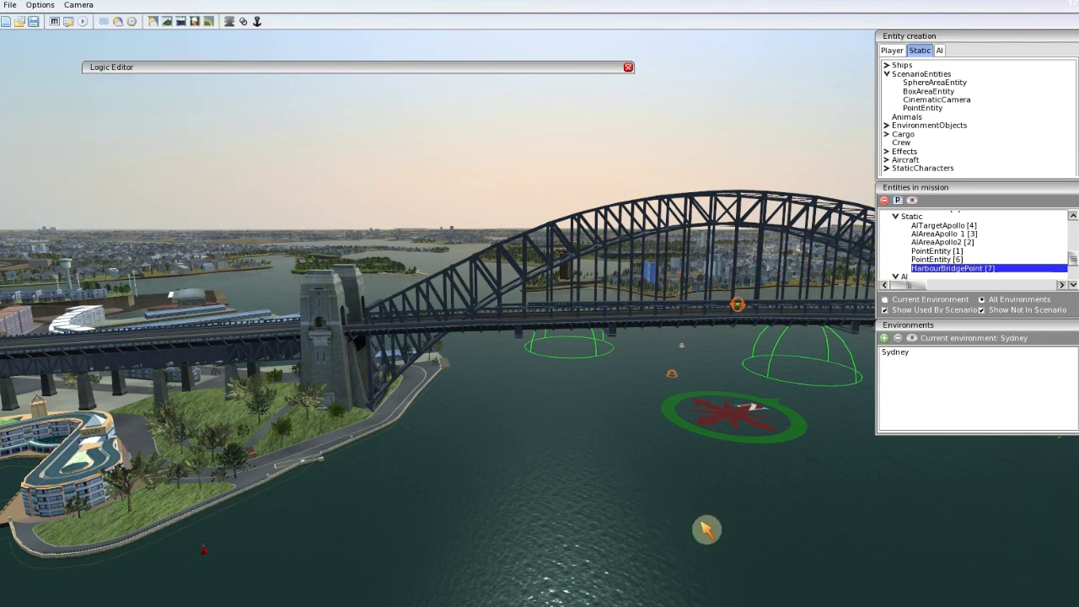
Rename the point entity among the city towers to CityCentrePoint and close its properties
{"action": "left_click", "coordinate": [936, 259]}
{"action": "mouse_move", "coordinate": [651, 366]}
{"action": "right_mouse_down"}
{"action": "mouse_move", "coordinate": [408, 443]}
{"action": "mouse_move", "coordinate": [388, 432]}
{"action": "mouse_move", "coordinate": [317, 467]}
{"action": "mouse_move", "coordinate": [398, 431]}
{"action": "right_mouse_up"}
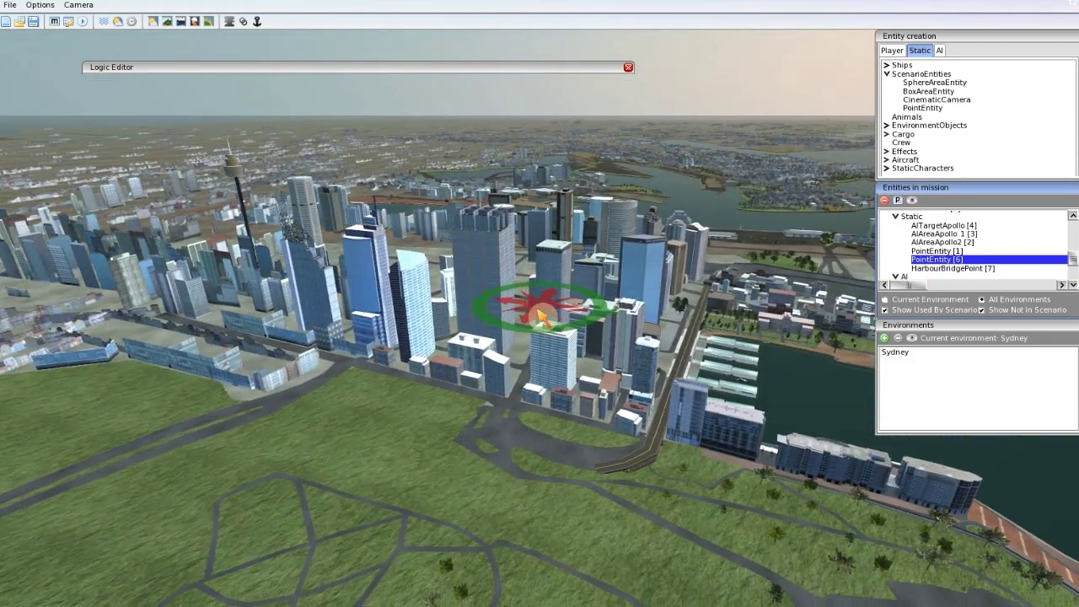
{"action": "double_click", "coordinate": [540, 314]}
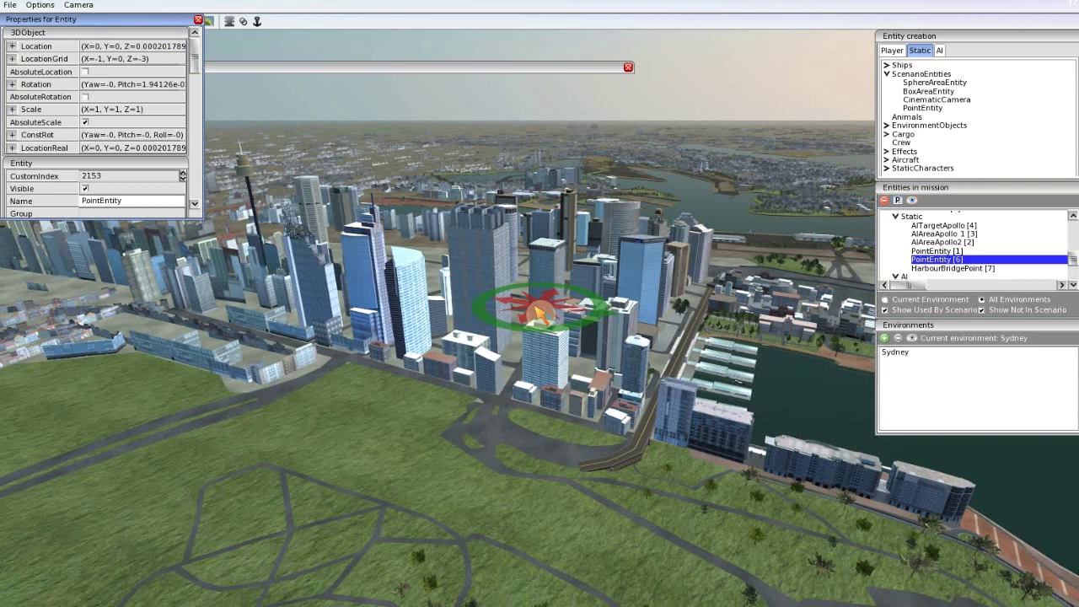
{"action": "double_click", "coordinate": [127, 201]}
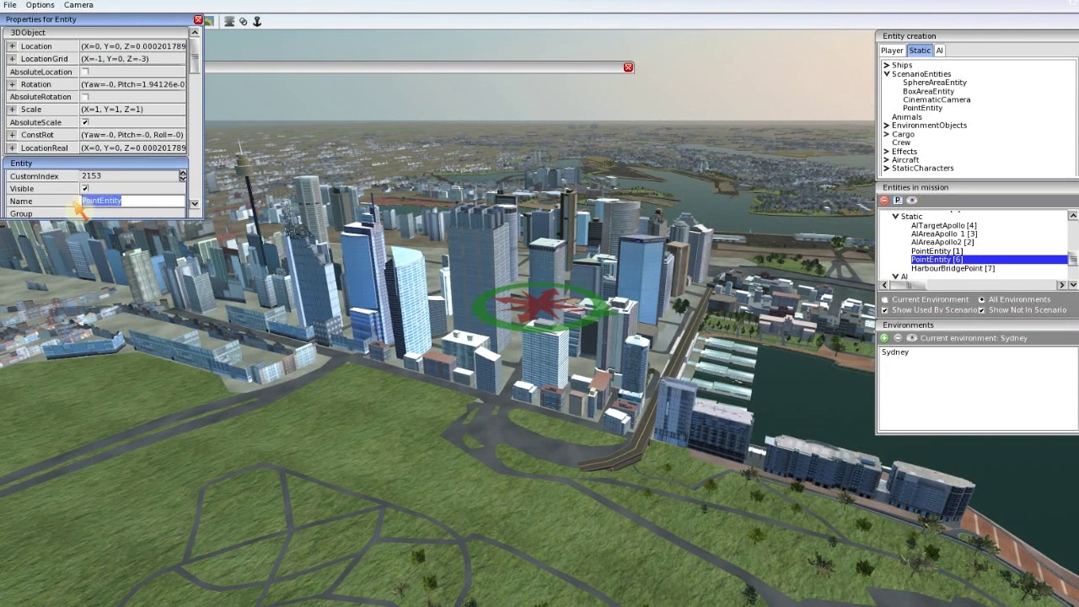
{"action": "type", "text": "CityCentrePoint"}
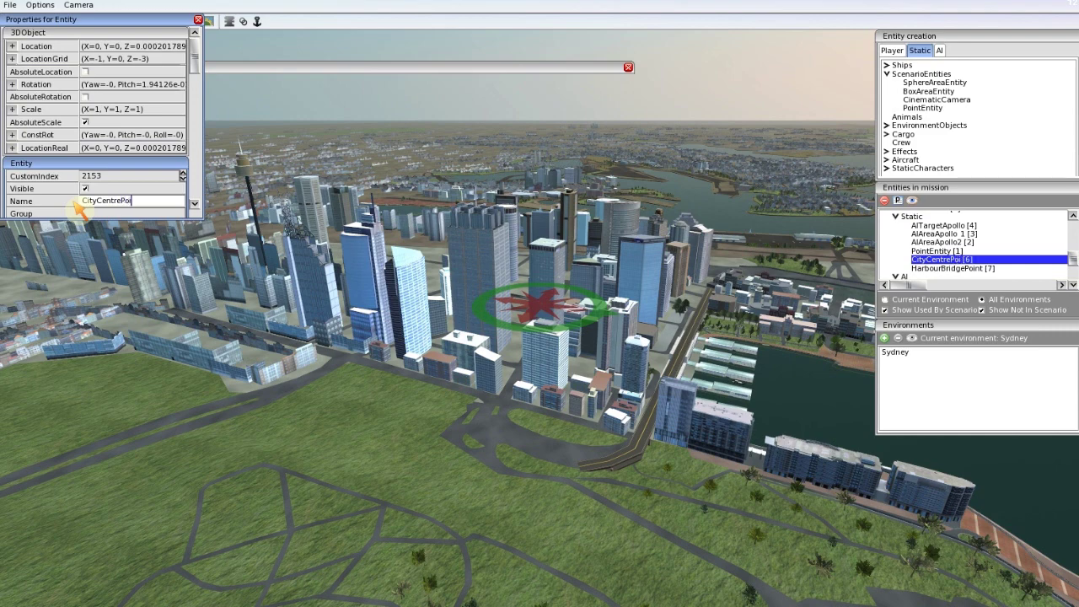
{"action": "left_click", "coordinate": [199, 20]}
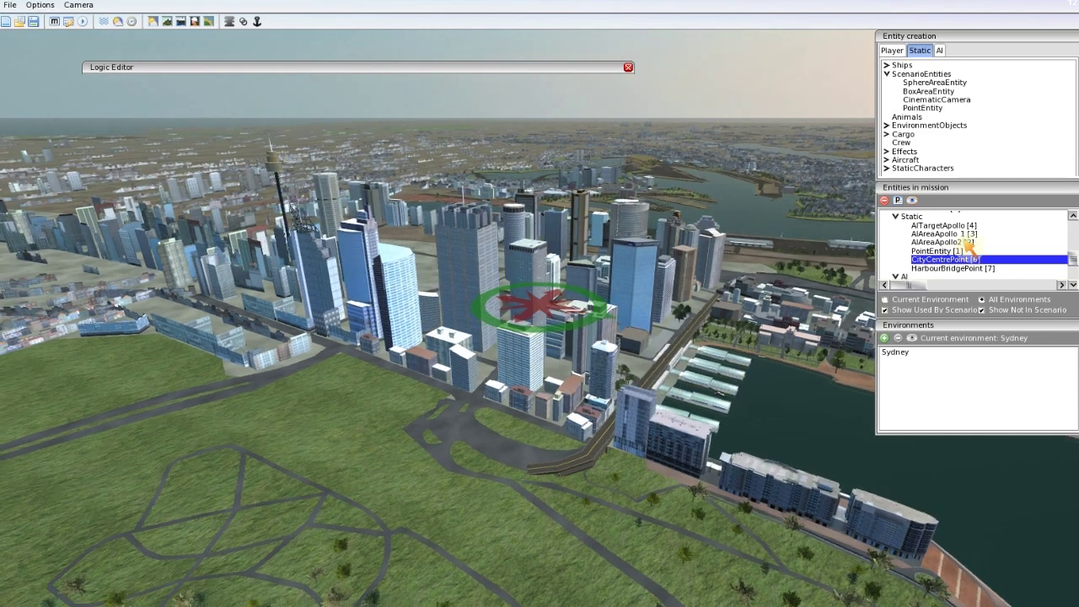
Rename the remaining unnamed point entity on the Opera House to OperaBuildingPoint and close its properties
{"action": "left_click", "coordinate": [938, 251]}
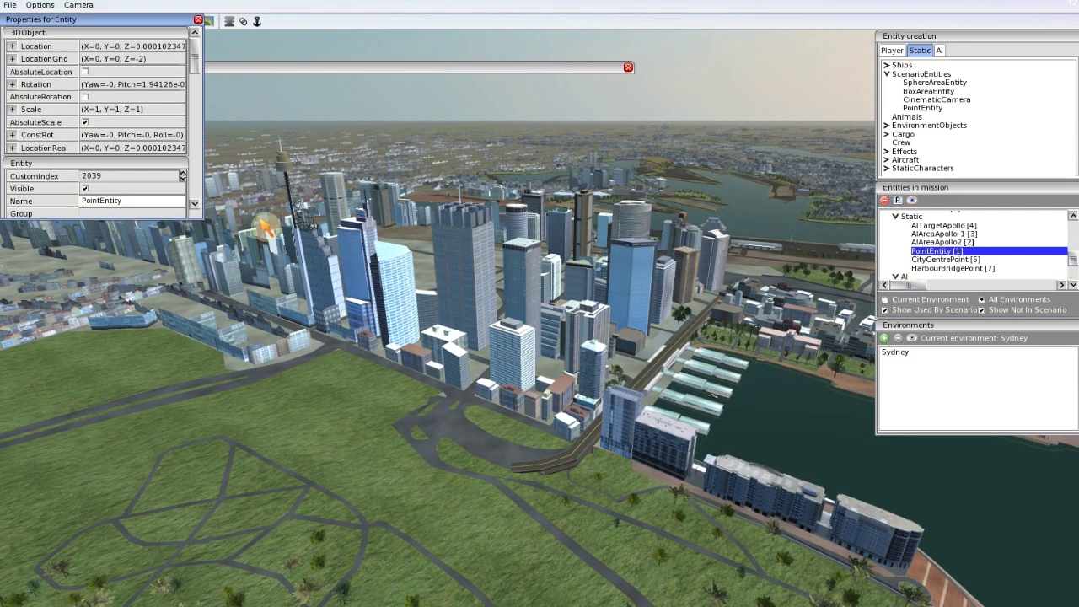
{"action": "double_click", "coordinate": [97, 201]}
{"action": "left_click_drag", "start_coordinate": [95, 203], "coordinate": [74, 206]}
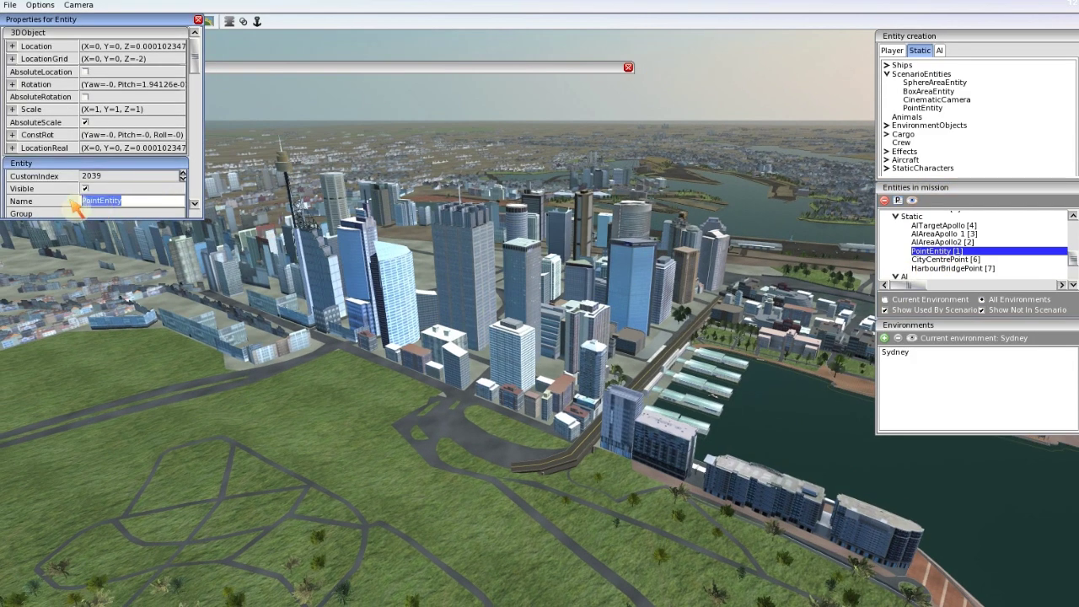
{"action": "type", "text": "OperaBuildingPoint"}
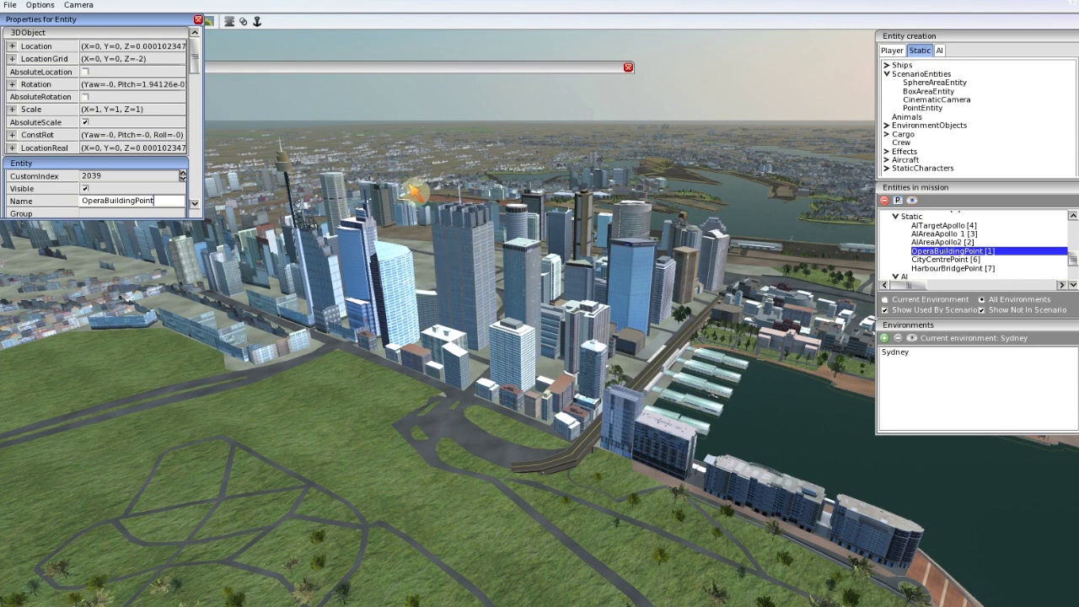
{"action": "left_click", "coordinate": [199, 19]}
{"action": "middle_click_drag", "start_coordinate": [771, 354], "coordinate": [721, 359]}
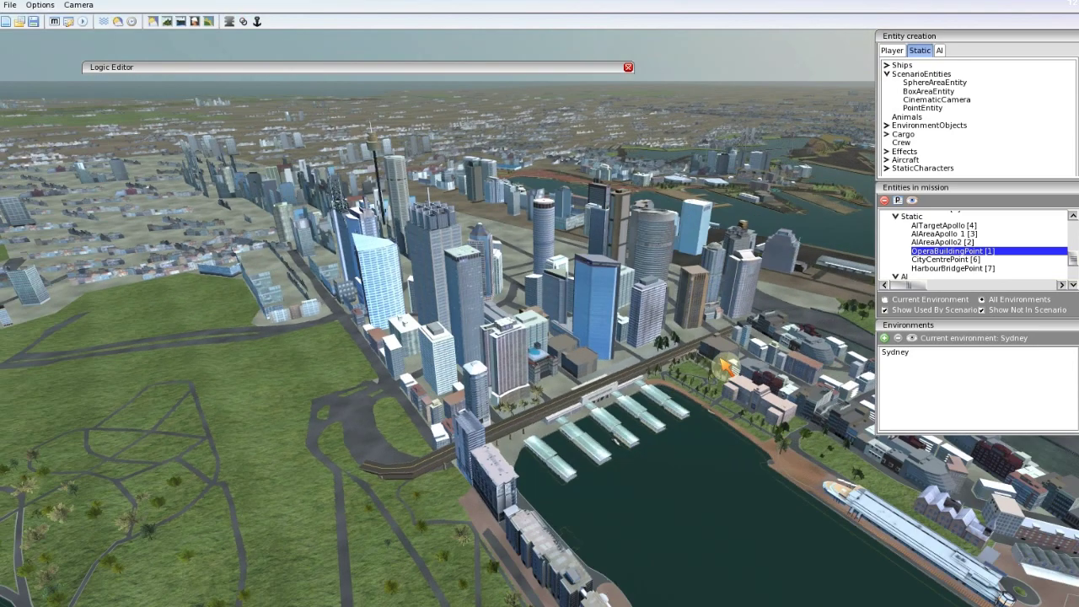
{"action": "right_click_drag", "start_coordinate": [726, 365], "coordinate": [500, 416]}
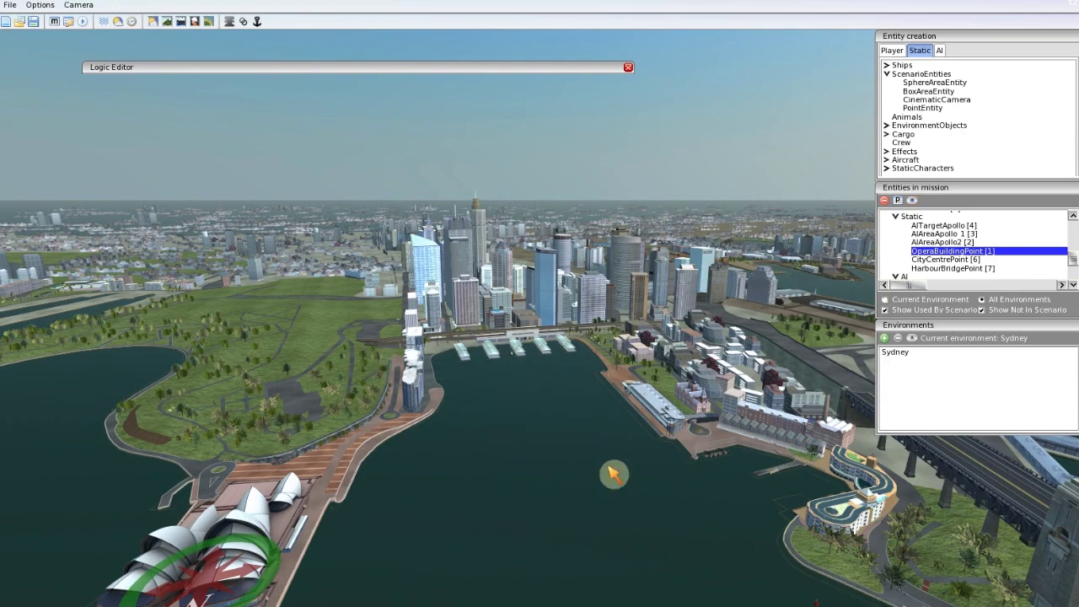
{"action": "mouse_move", "coordinate": [614, 474]}
{"action": "right_mouse_down"}
{"action": "mouse_move", "coordinate": [611, 438]}
{"action": "mouse_move", "coordinate": [610, 473]}
{"action": "right_mouse_up"}
{"action": "scroll", "coordinate": [610, 473], "scroll_direction": "down", "scroll_amount": 6}
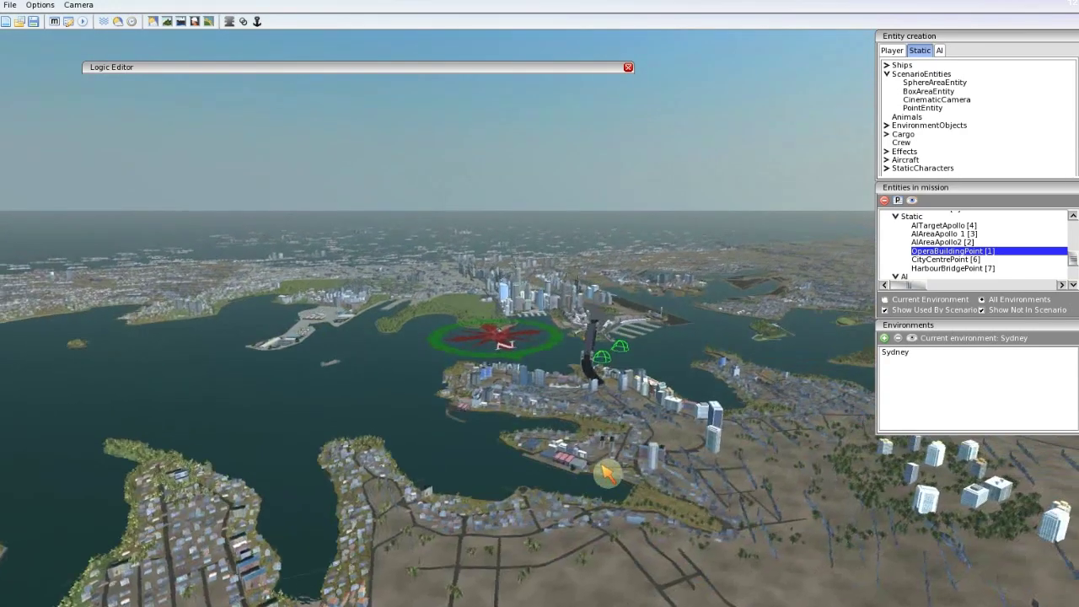
{"action": "double_click", "coordinate": [523, 346]}
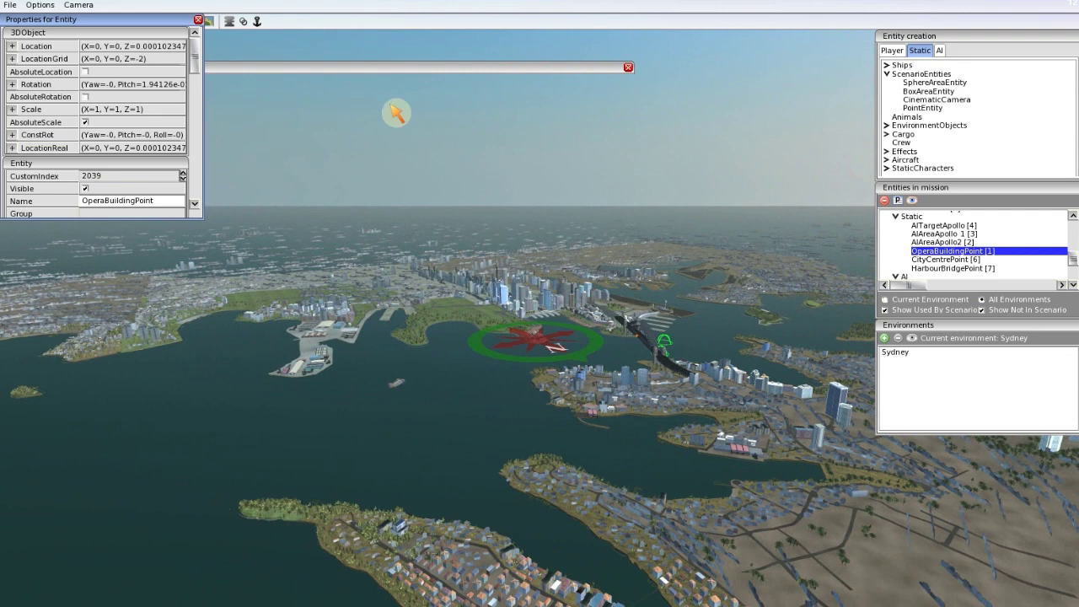
{"action": "left_click", "coordinate": [198, 18]}
Create an Objective variable Obj1 with short description "Make a photo of the Opera Building" and a placeholder long description
{"action": "double_click", "coordinate": [310, 71]}
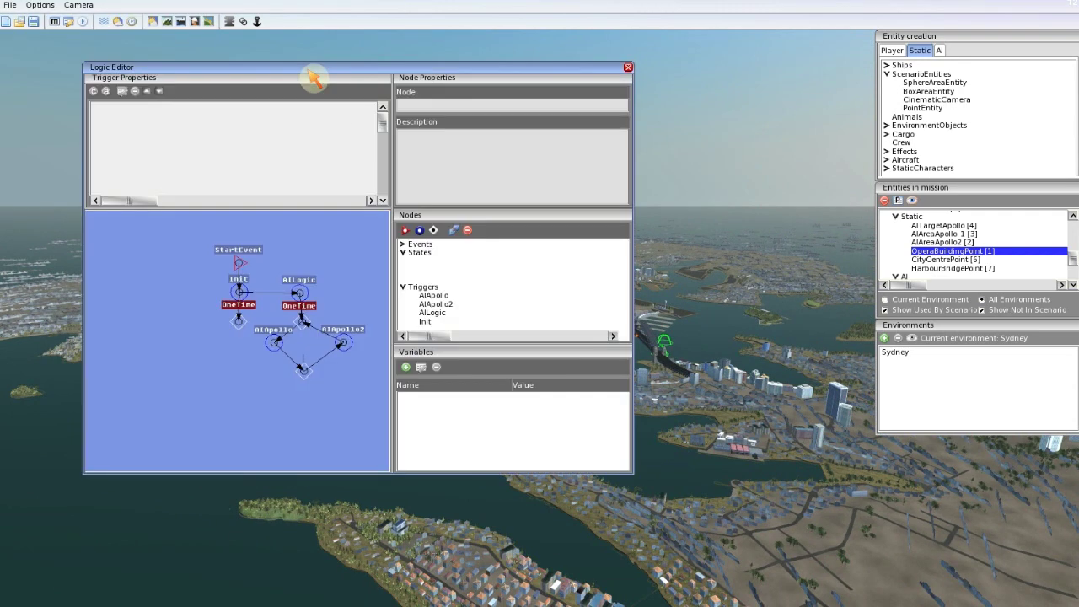
{"action": "left_click", "coordinate": [405, 367]}
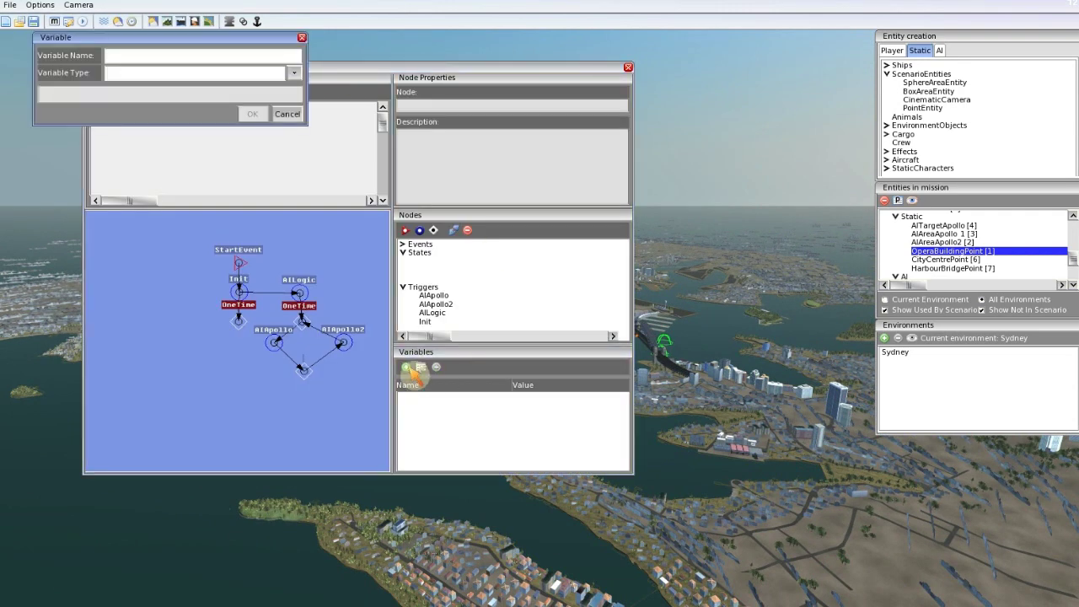
{"action": "left_click", "coordinate": [293, 74]}
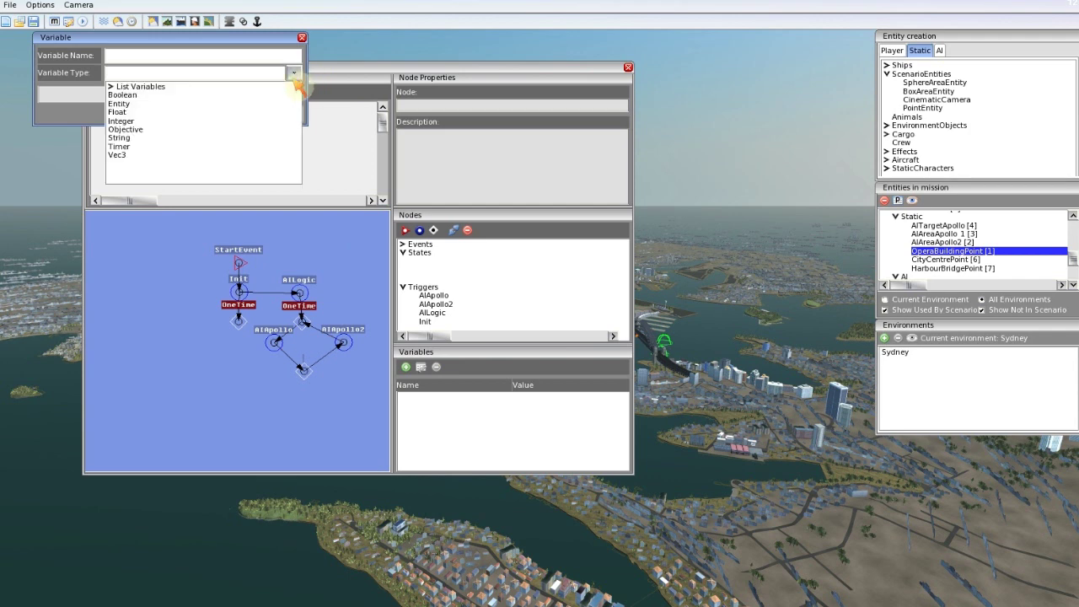
{"action": "left_click", "coordinate": [154, 129]}
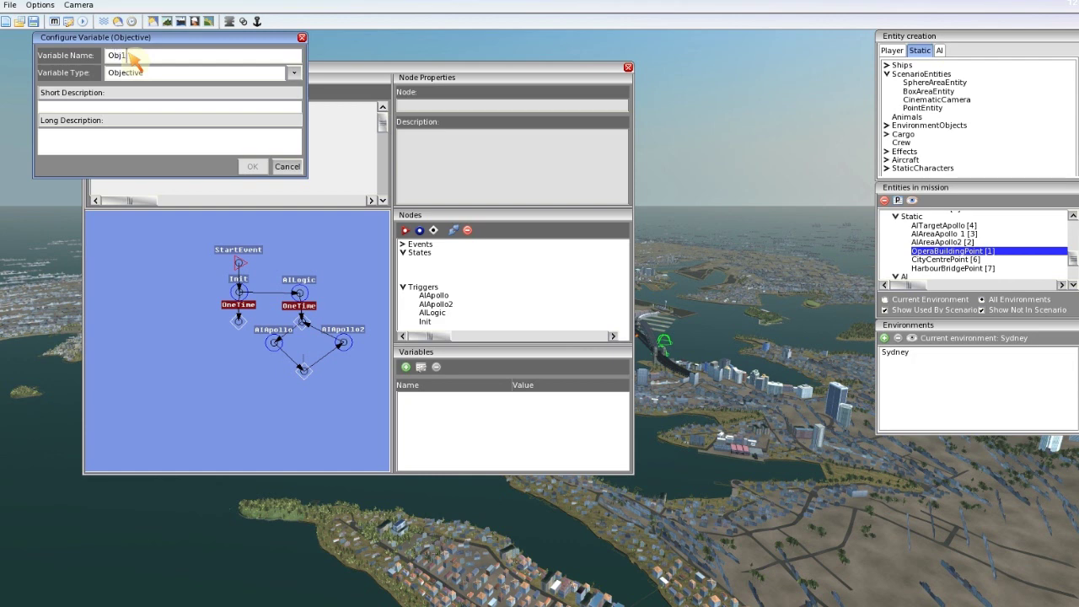
{"action": "left_click", "coordinate": [97, 107]}
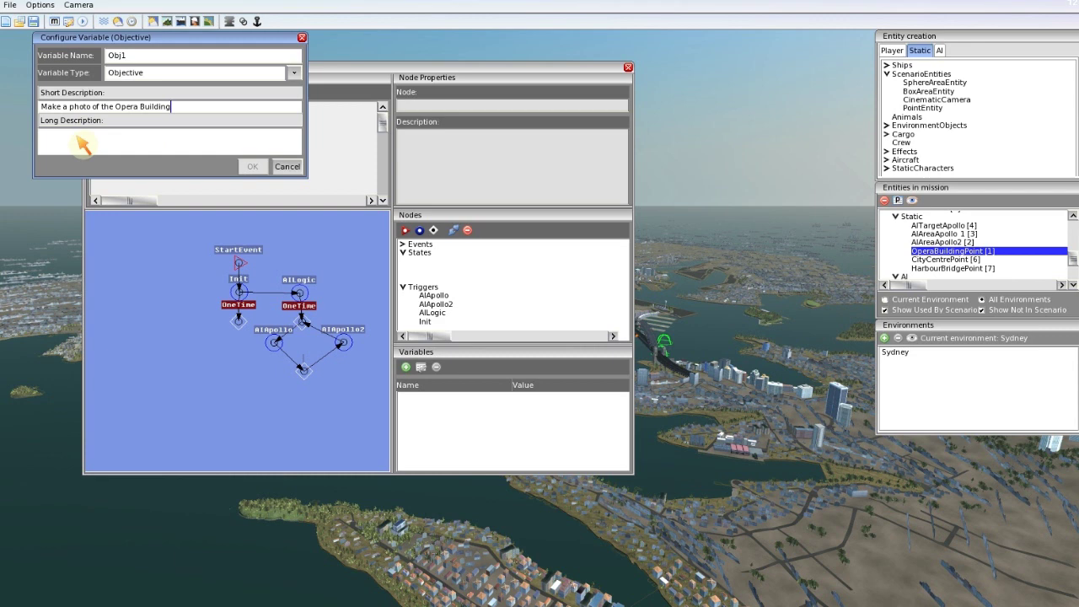
{"action": "type", "text": "testttt"}
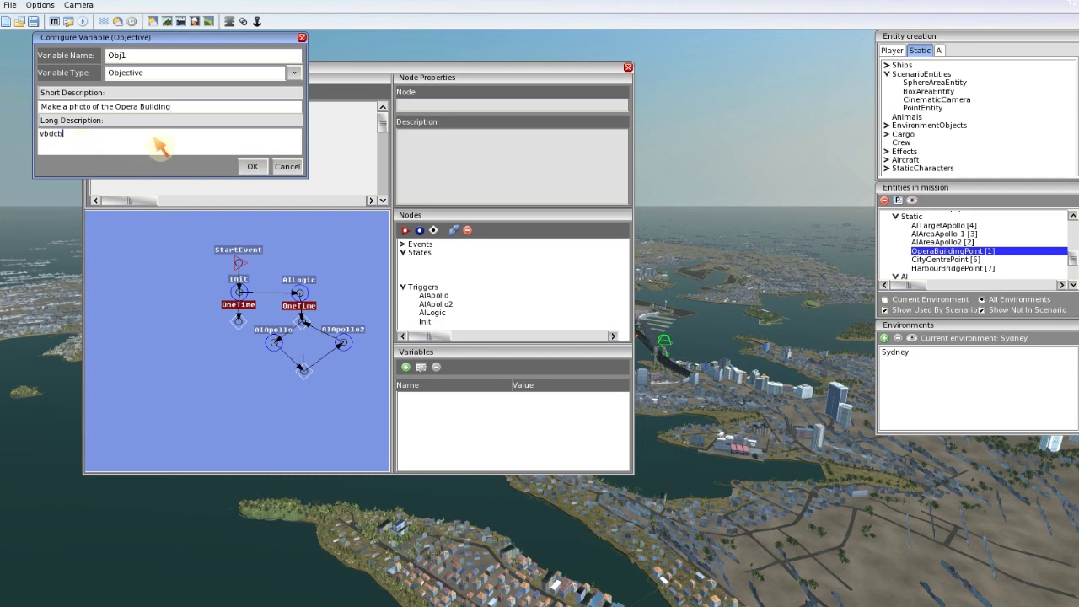
{"action": "left_click", "coordinate": [252, 166]}
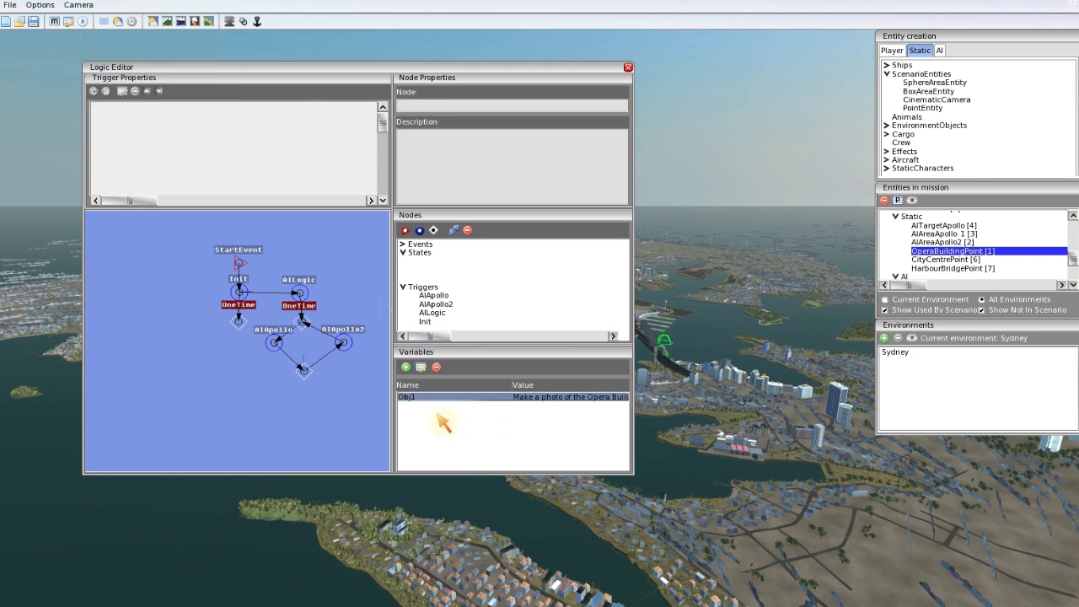
Create an Objective variable Obj2 with short description "Make a photo of the Harbour bridge" and a placeholder long description
{"action": "left_click", "coordinate": [405, 368]}
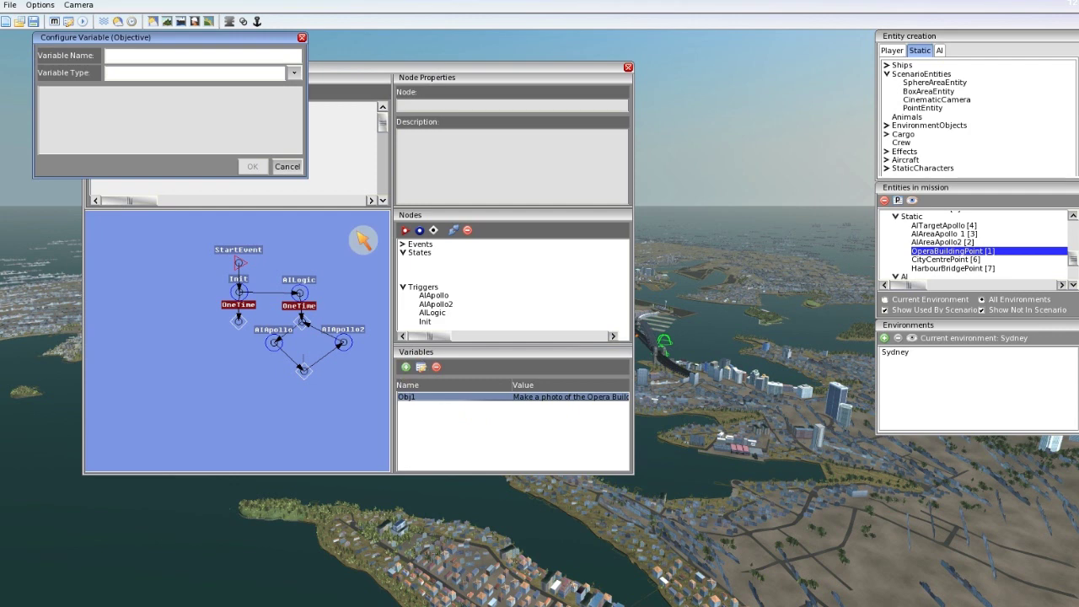
{"action": "left_click", "coordinate": [293, 73]}
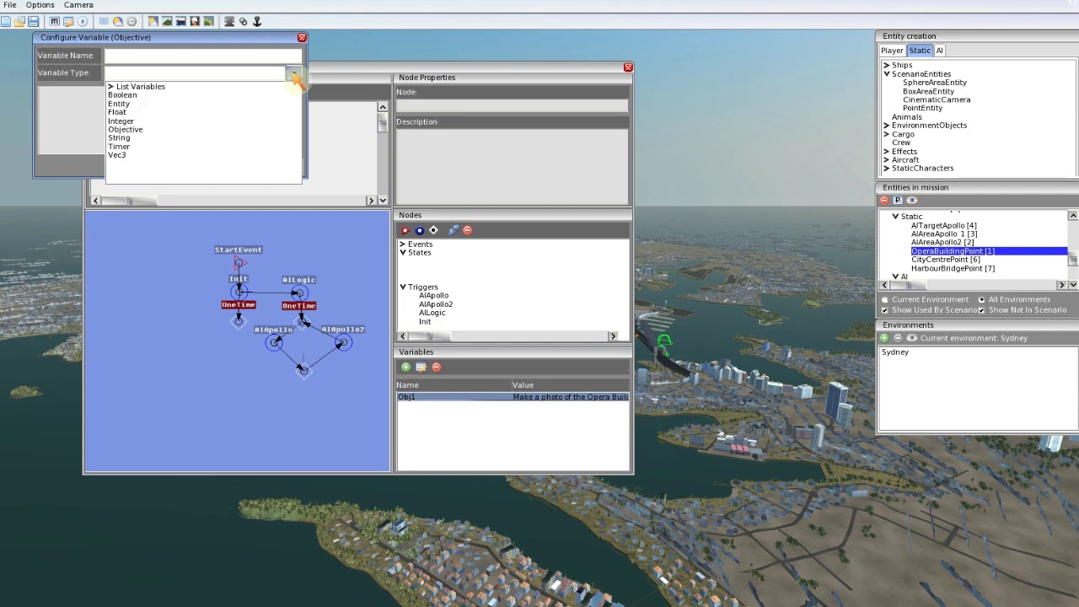
{"action": "left_click", "coordinate": [148, 135]}
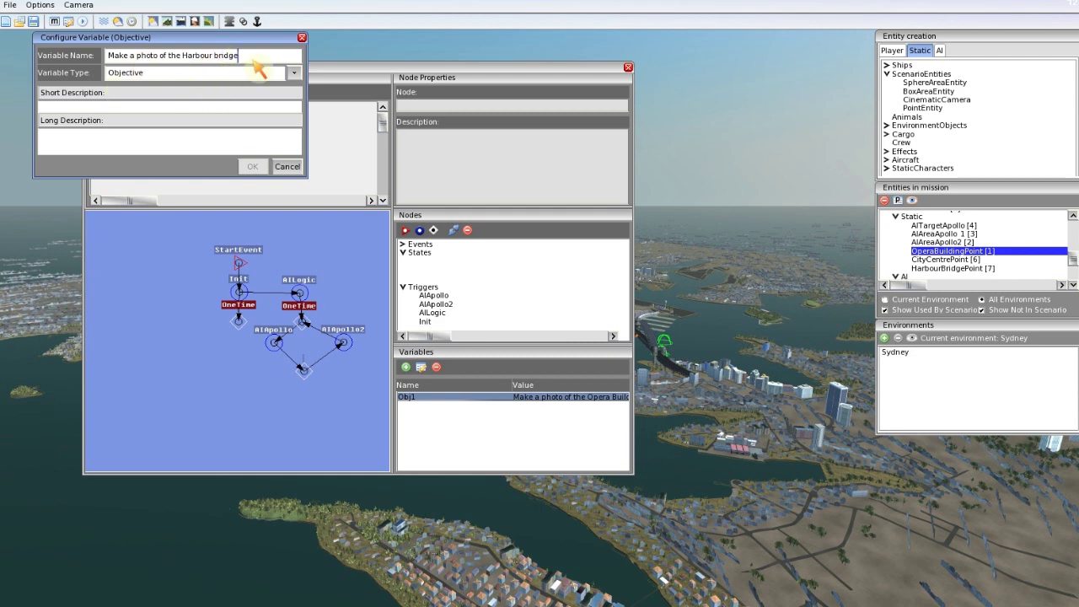
{"action": "left_click_drag", "start_coordinate": [239, 56], "coordinate": [103, 56]}
{"action": "key", "text": "ctrl+c"}
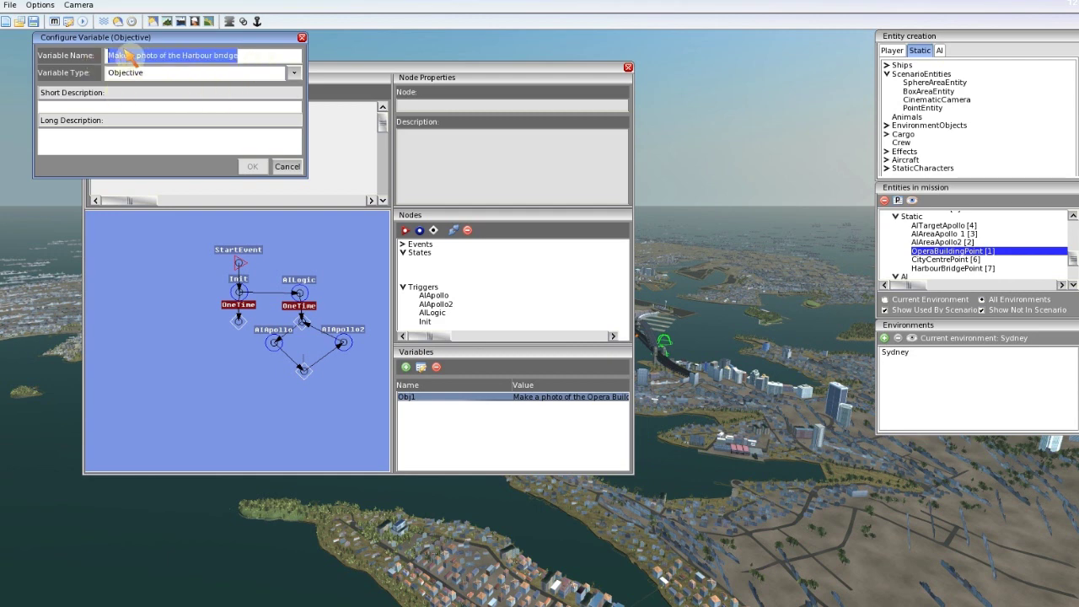
{"action": "left_click", "coordinate": [117, 108]}
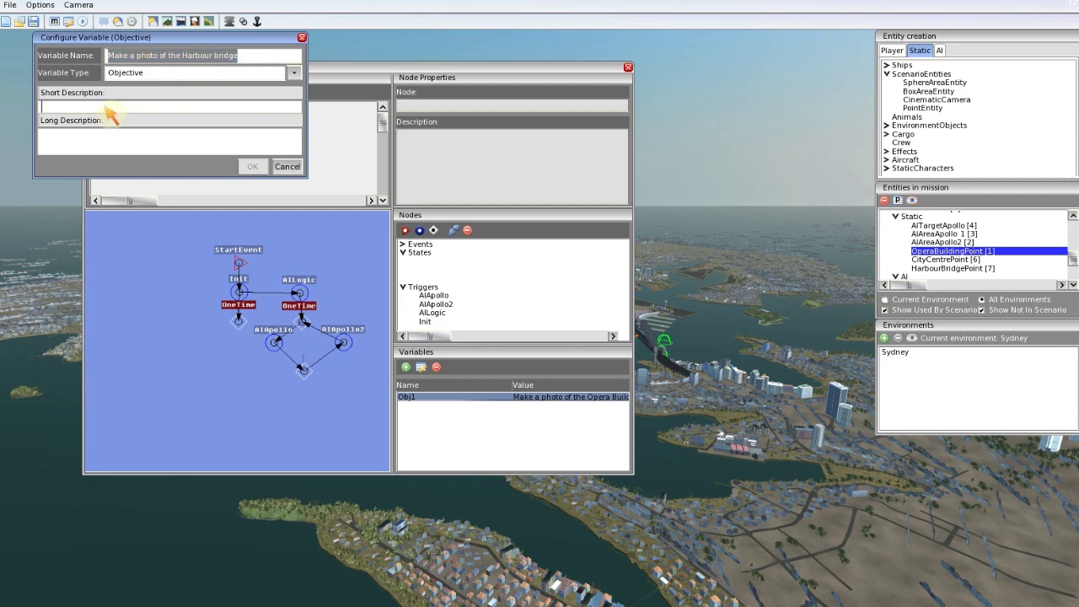
{"action": "key", "text": "ctrl+v"}
{"action": "left_click_drag", "start_coordinate": [239, 57], "coordinate": [95, 72]}
{"action": "type", "text": "Ob"}
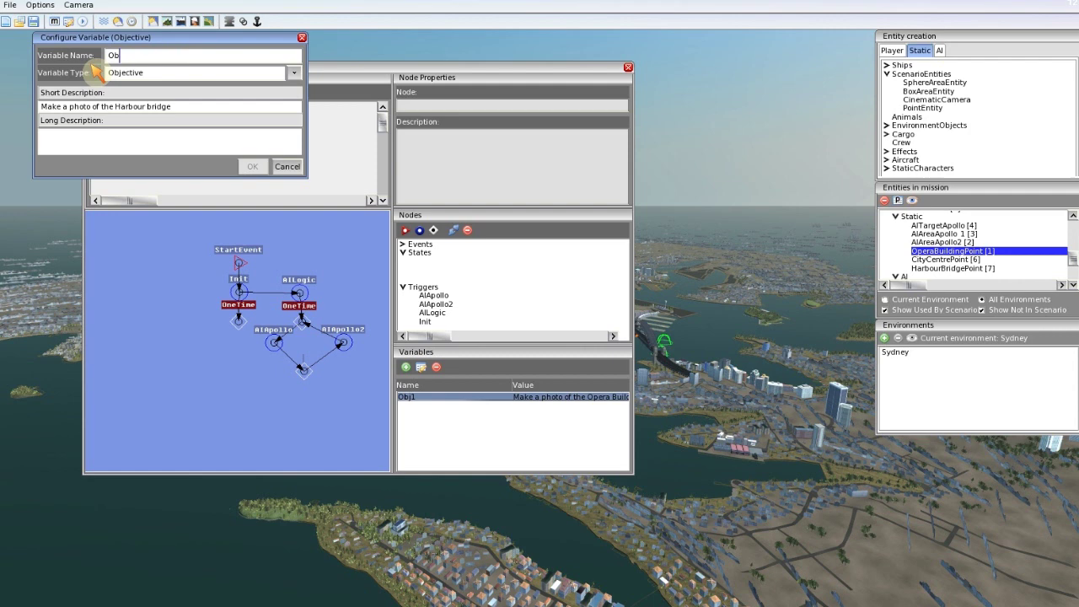
{"action": "left_click", "coordinate": [76, 144]}
{"action": "type", "text": "sdfsdf"}
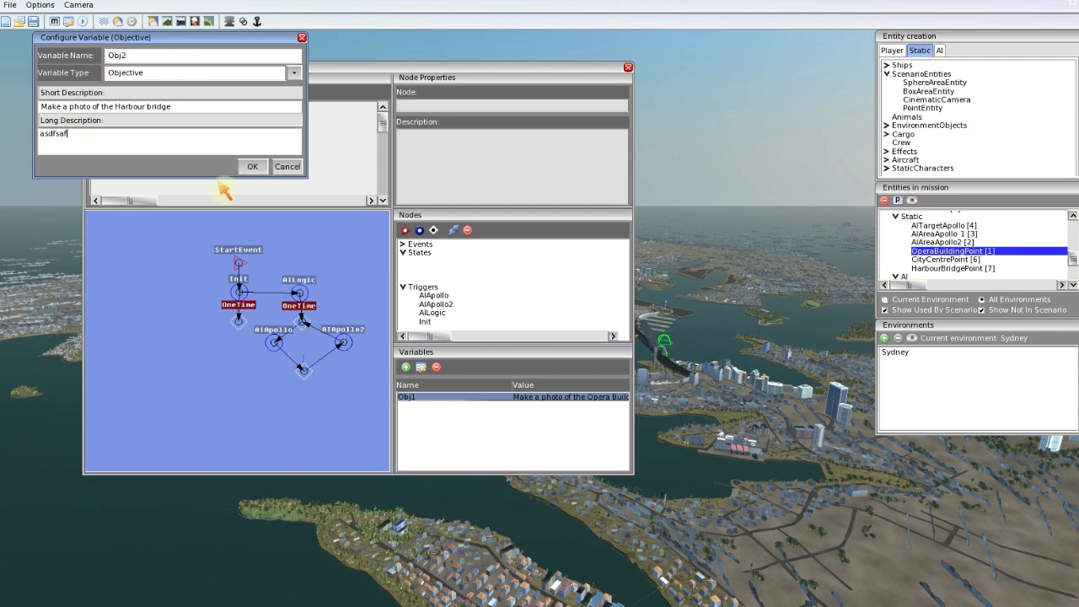
{"action": "left_click", "coordinate": [250, 166]}
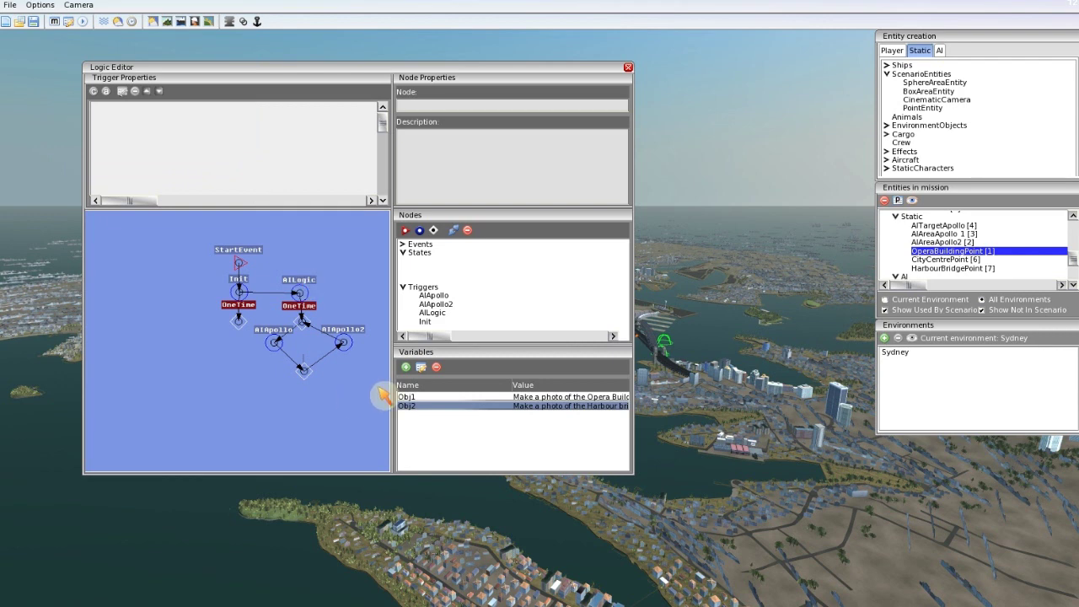
Create an Objective variable Obj3 with short description "Make a photo of the city centre" and a placeholder long description
{"action": "left_click", "coordinate": [405, 366]}
{"action": "left_click", "coordinate": [293, 73]}
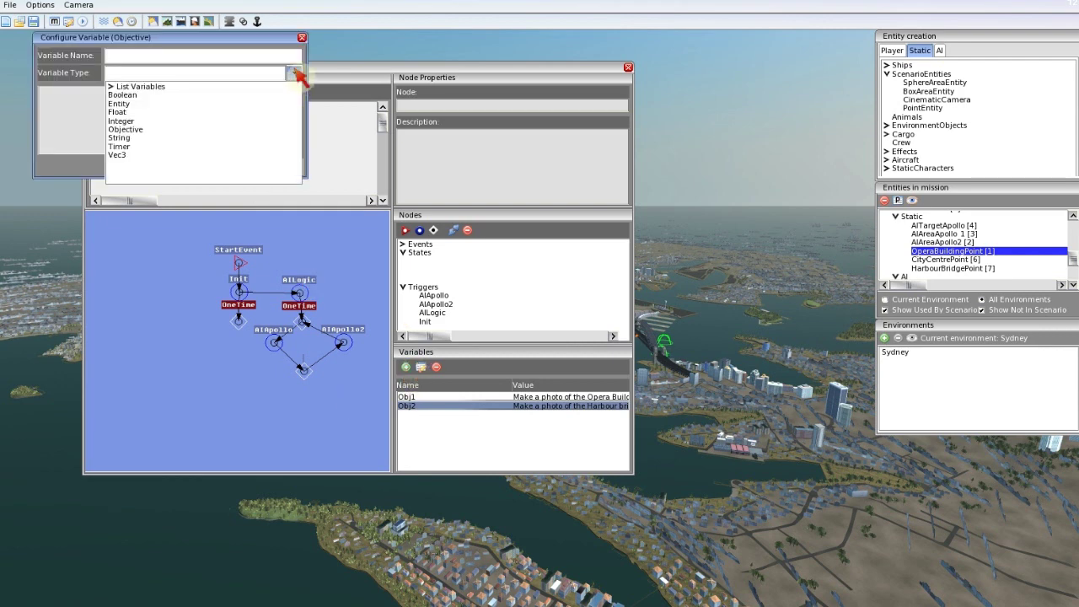
{"action": "left_click", "coordinate": [157, 130]}
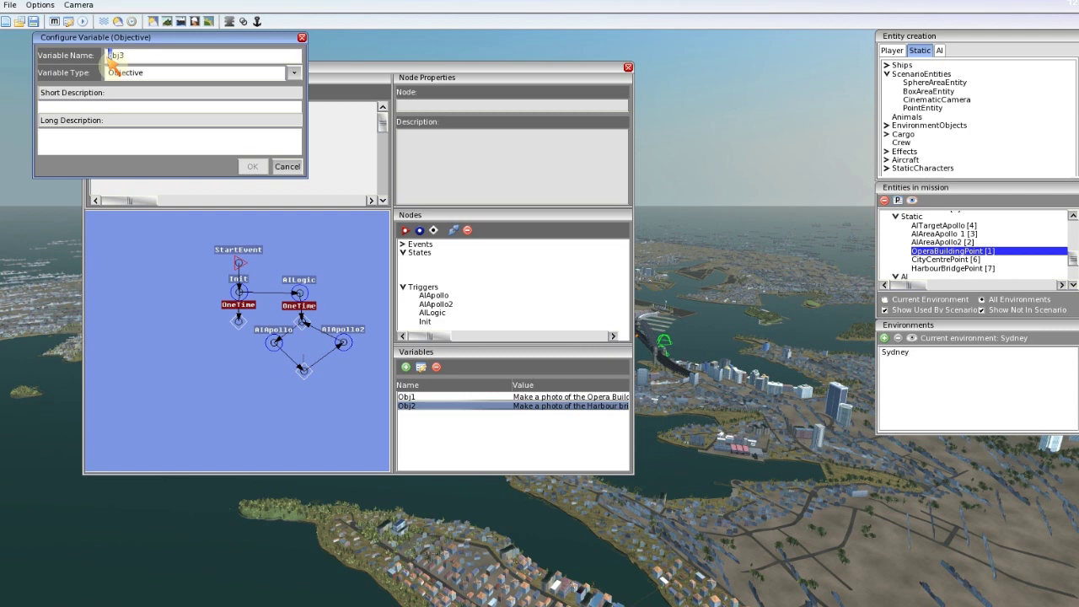
{"action": "left_click_drag", "start_coordinate": [107, 56], "coordinate": [113, 58]}
{"action": "left_click", "coordinate": [114, 55]}
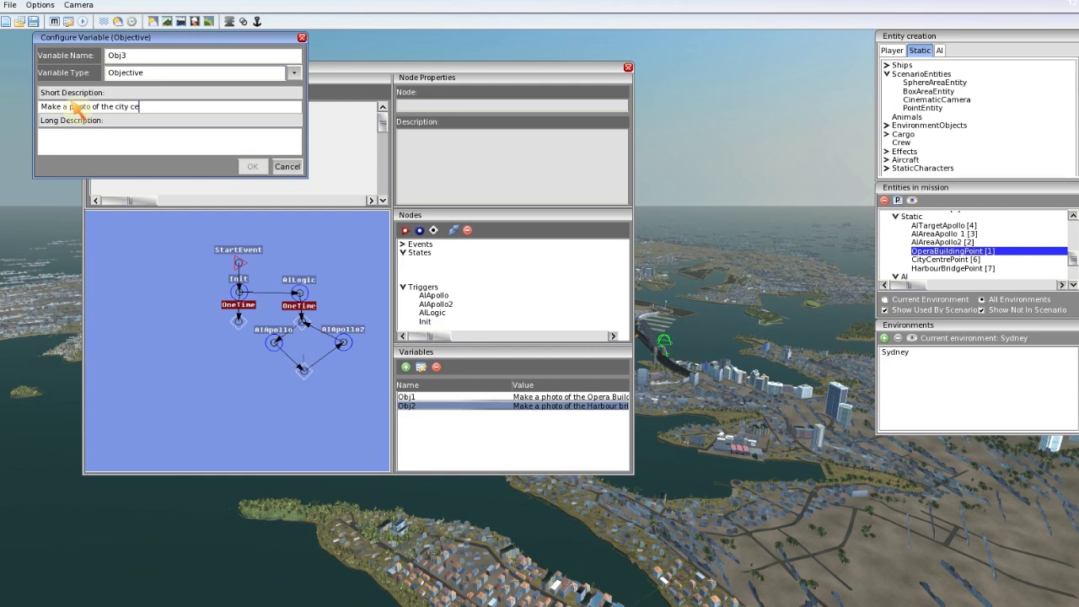
{"action": "left_click", "coordinate": [77, 141]}
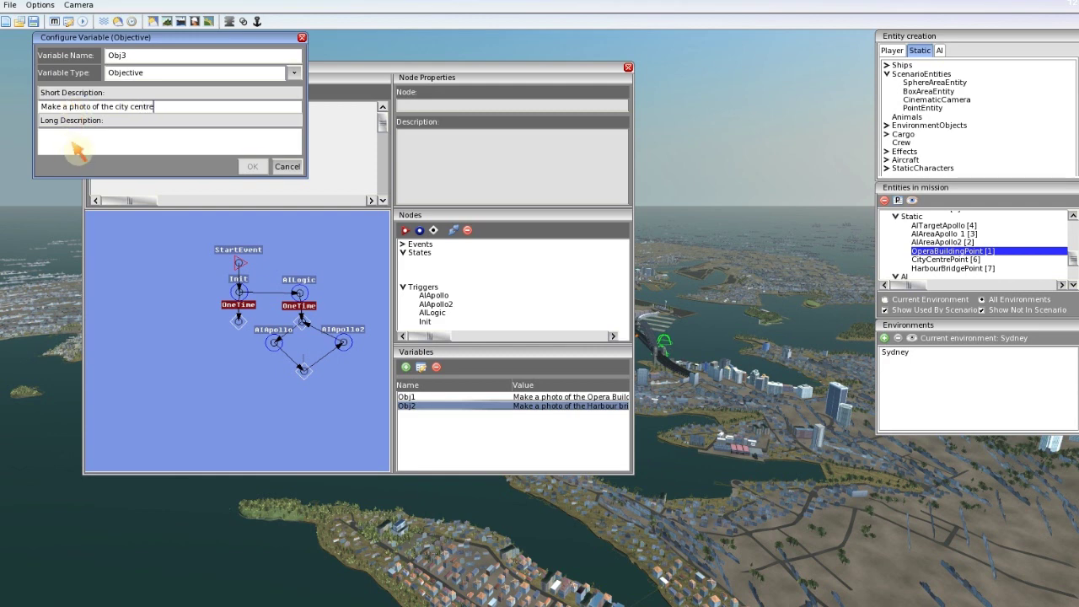
{"action": "type", "text": "asdfasdf"}
{"action": "left_click", "coordinate": [252, 167]}
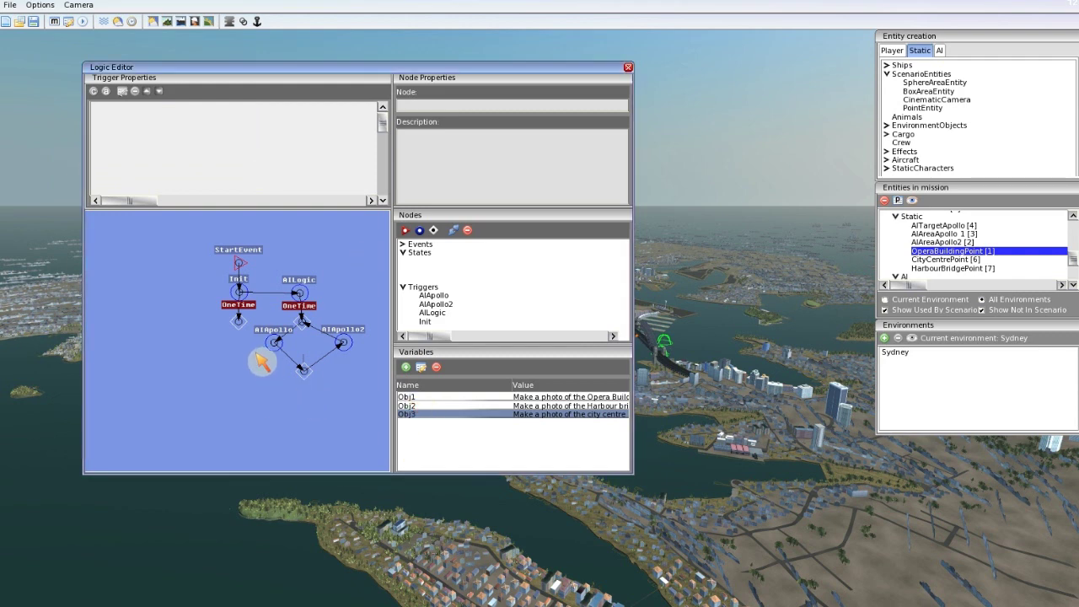
Add a trigger node below the state that follows Init and connect that state to the trigger
{"action": "left_click", "coordinate": [225, 353]}
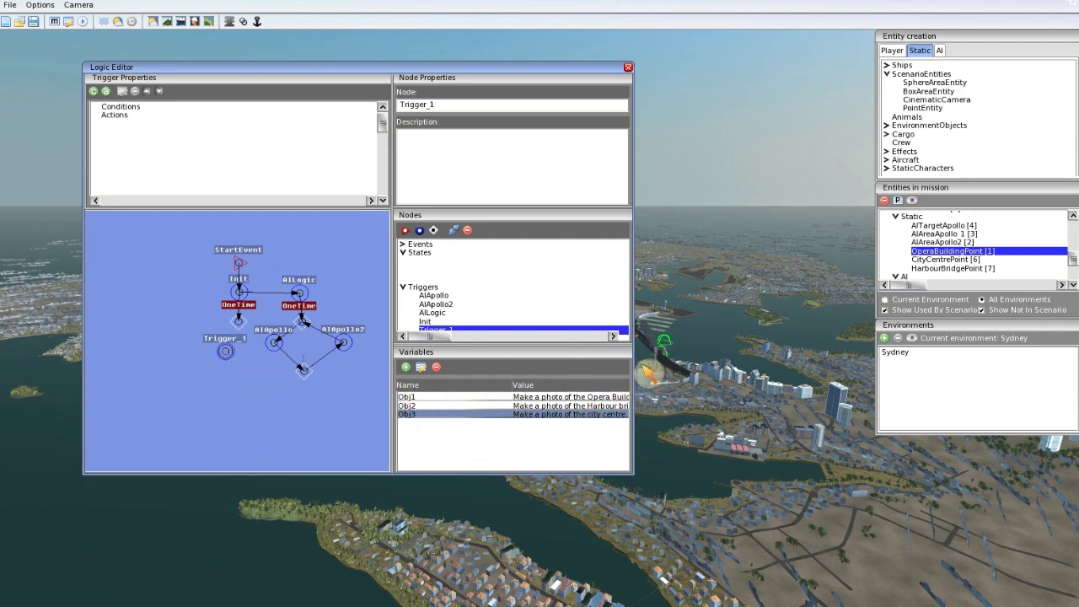
{"action": "left_click", "coordinate": [243, 372]}
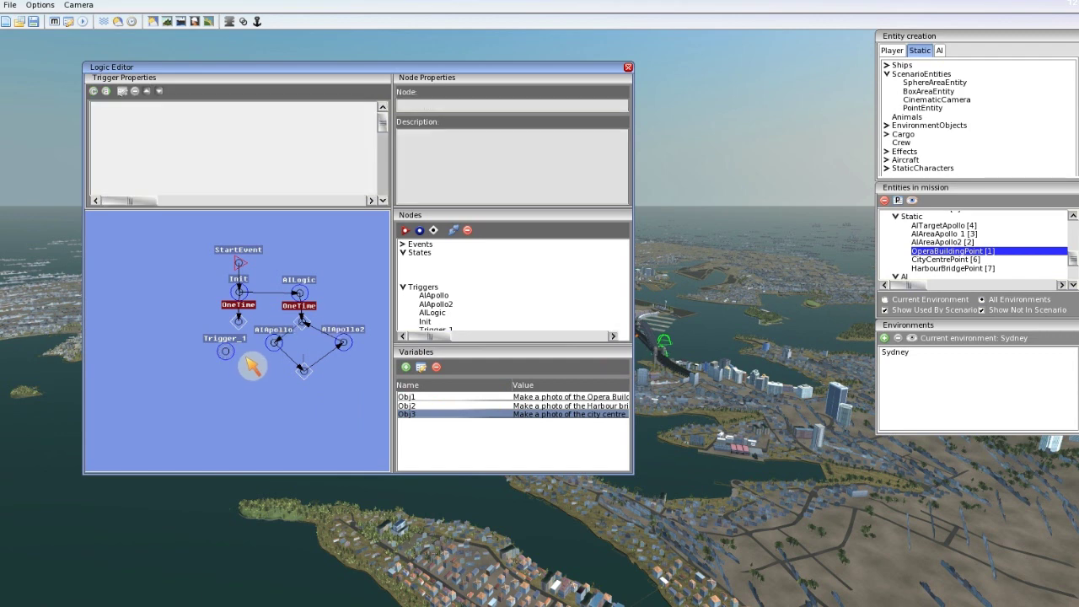
{"action": "scroll", "coordinate": [252, 365], "scroll_direction": "up", "scroll_amount": 2}
{"action": "scroll", "coordinate": [252, 366], "scroll_direction": "up", "scroll_amount": 1}
{"action": "left_click", "coordinate": [240, 346]}
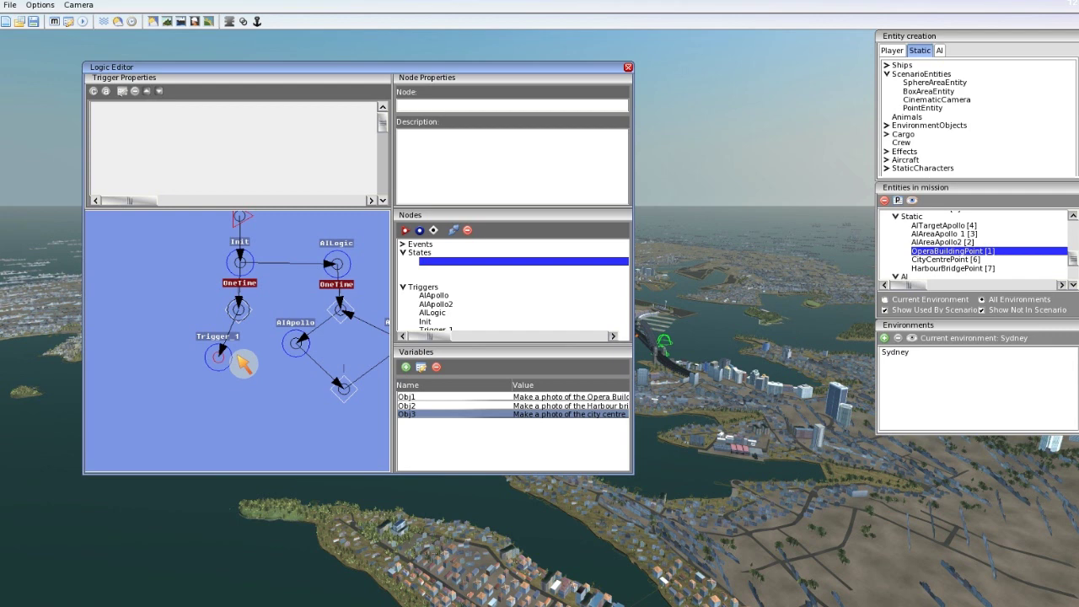
Name the state node between Init and the new trigger StartObjectives
{"action": "left_click", "coordinate": [443, 106]}
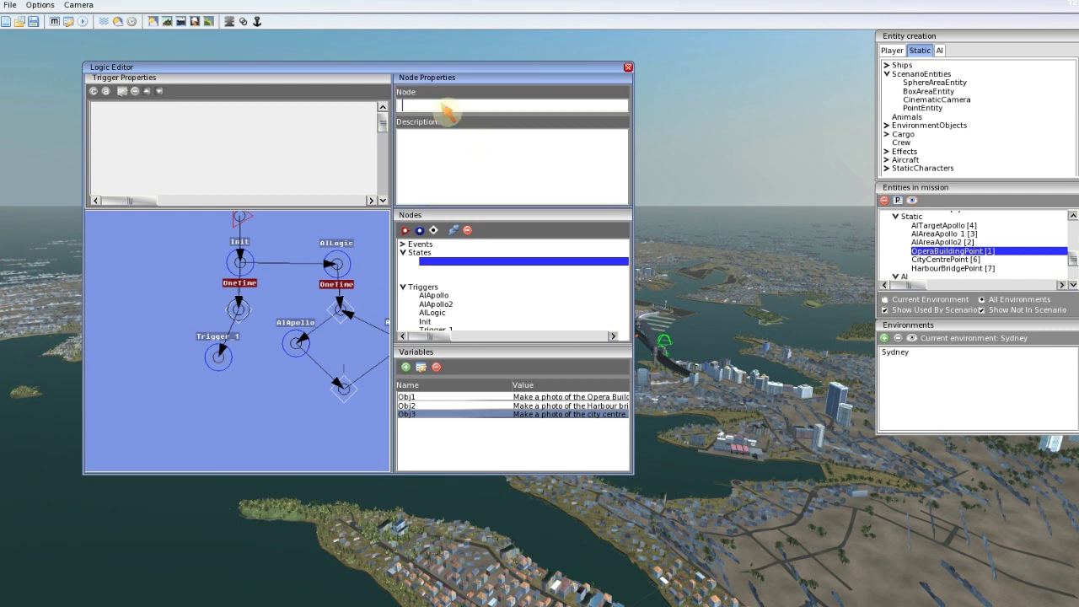
{"action": "type", "text": "Start"}
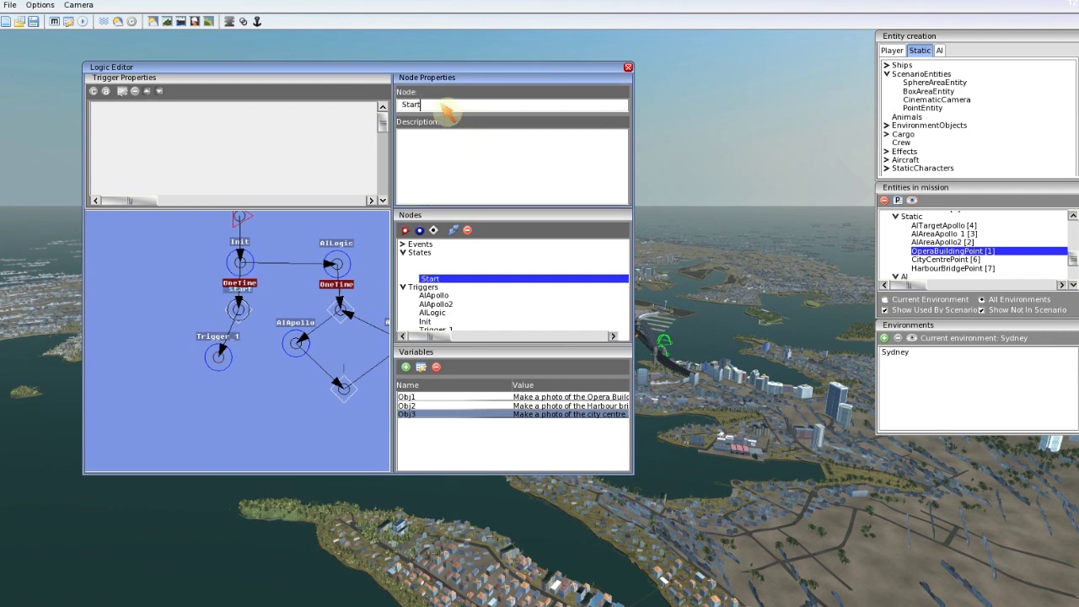
{"action": "type", "text": "Objectives"}
{"action": "left_click", "coordinate": [272, 387]}
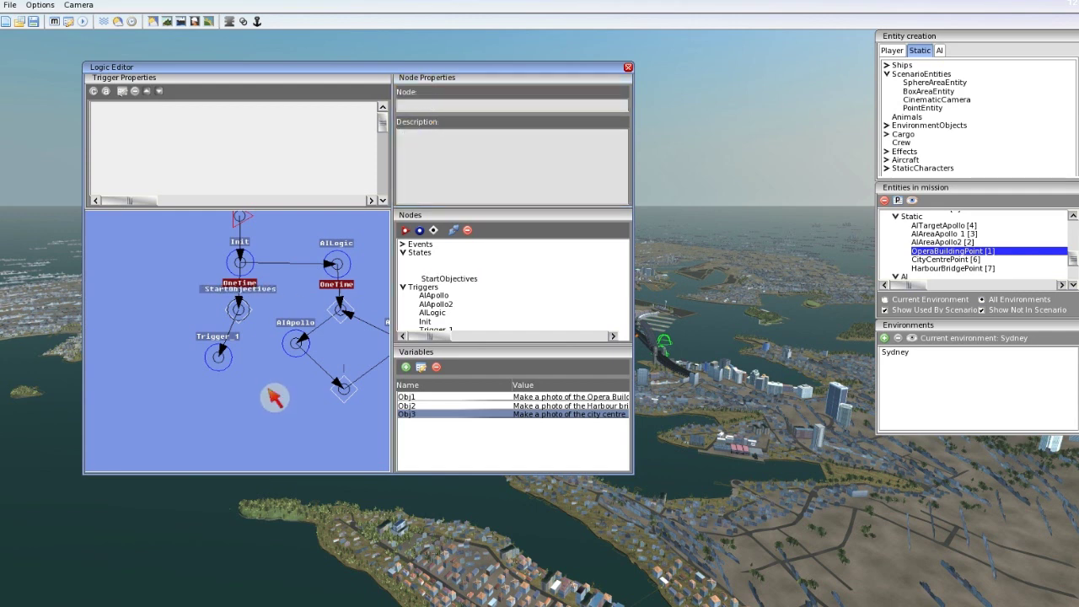
Rename the new trigger node as StartObjectives and clear the name of the state node above it
{"action": "left_click", "coordinate": [237, 355]}
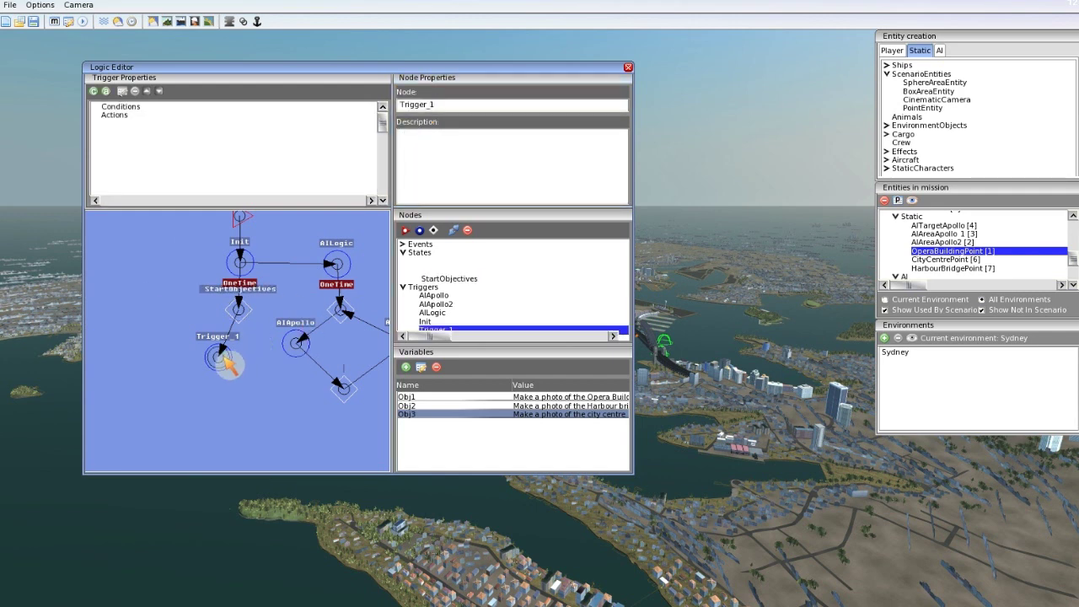
{"action": "left_click", "coordinate": [239, 309]}
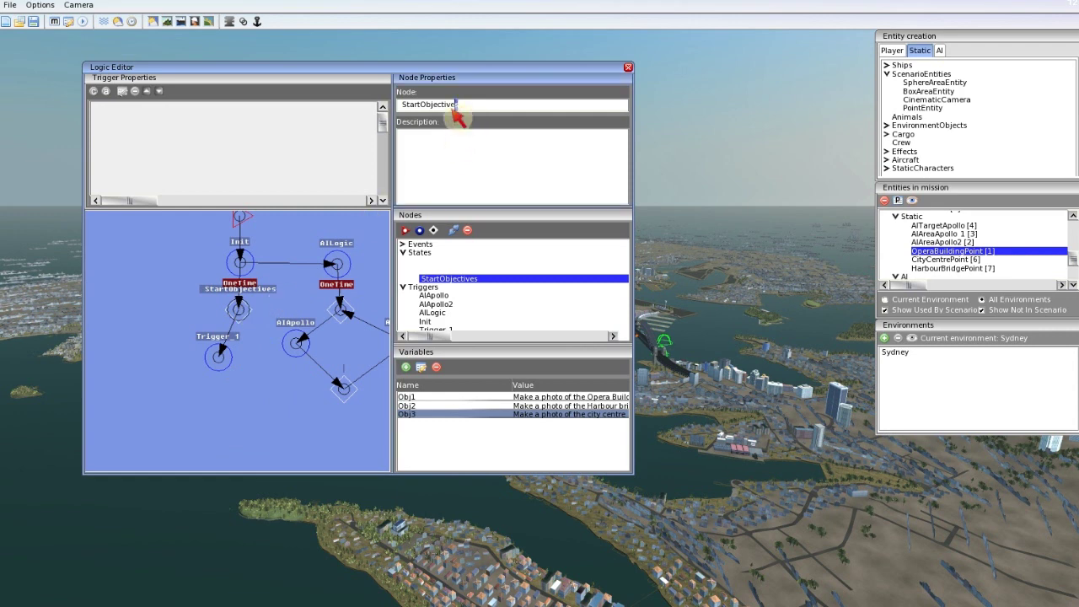
{"action": "left_click_drag", "start_coordinate": [470, 106], "coordinate": [359, 110]}
{"action": "left_click", "coordinate": [220, 355]}
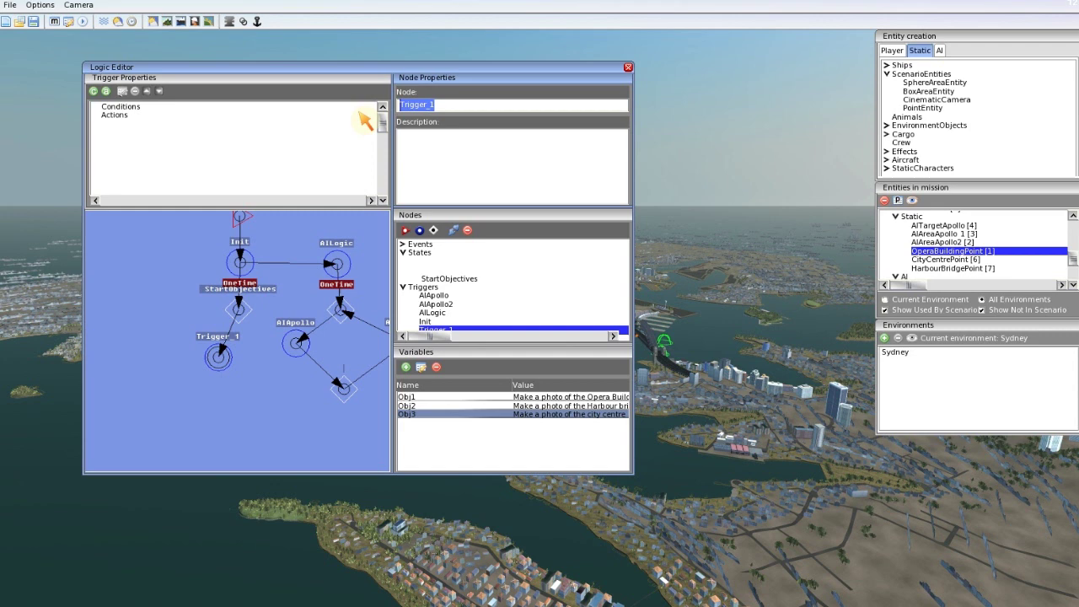
{"action": "type", "text": "StartObjectives"}
{"action": "key", "text": "Return"}
{"action": "left_click", "coordinate": [241, 310]}
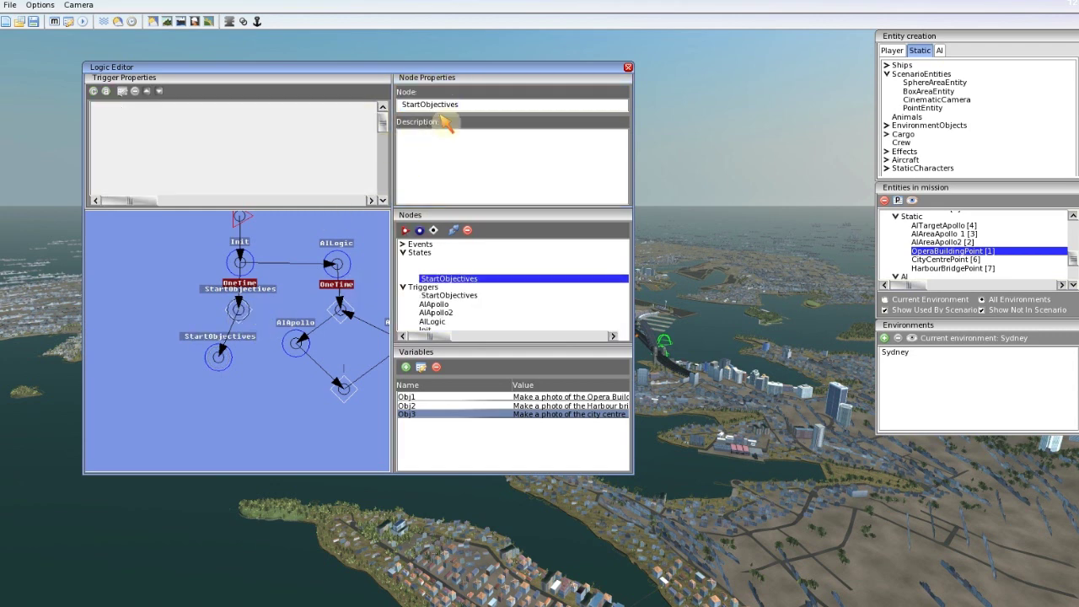
{"action": "key", "text": "Delete"}
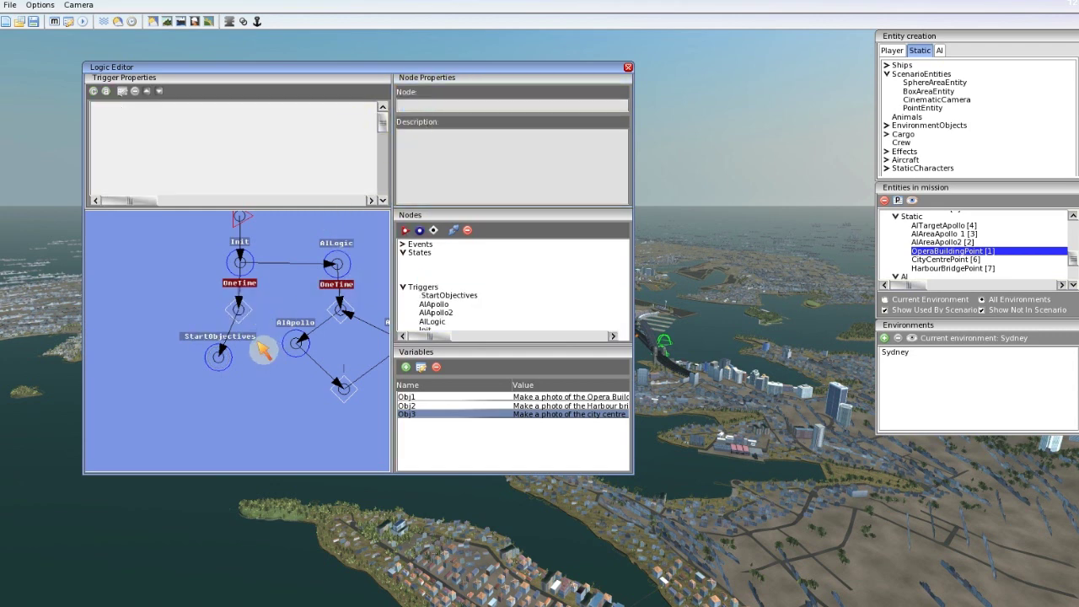
Shift the StartObjectives trigger slightly and give it an Objective - Start action for Obj1
{"action": "left_click_drag", "start_coordinate": [231, 364], "coordinate": [253, 379]}
{"action": "left_click", "coordinate": [106, 92]}
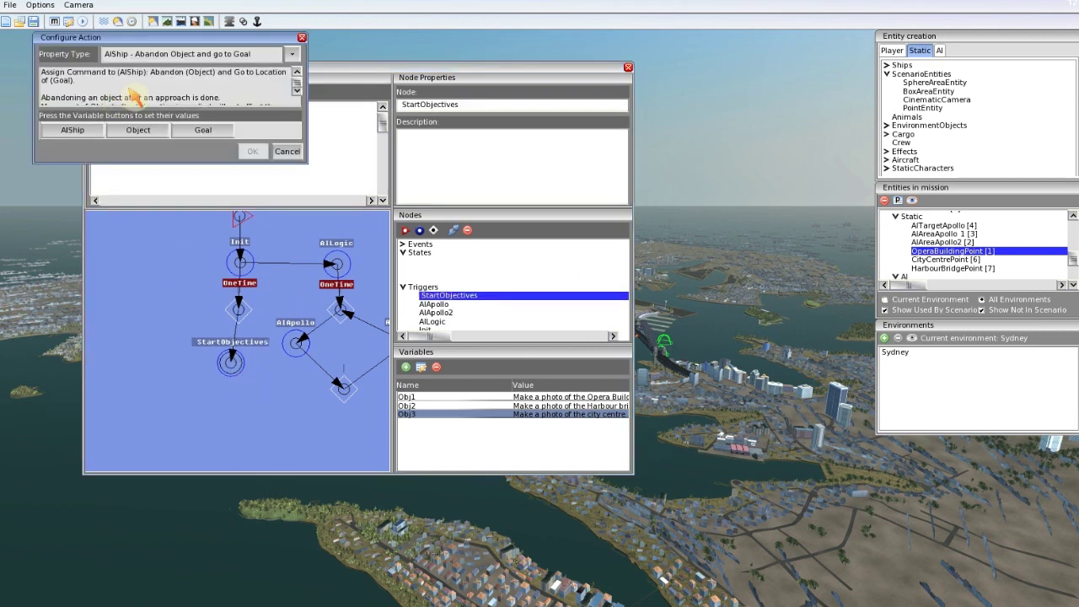
{"action": "left_click", "coordinate": [291, 54]}
{"action": "scroll", "coordinate": [198, 145], "scroll_direction": "down", "scroll_amount": 2}
{"action": "scroll", "coordinate": [194, 142], "scroll_direction": "down", "scroll_amount": 10}
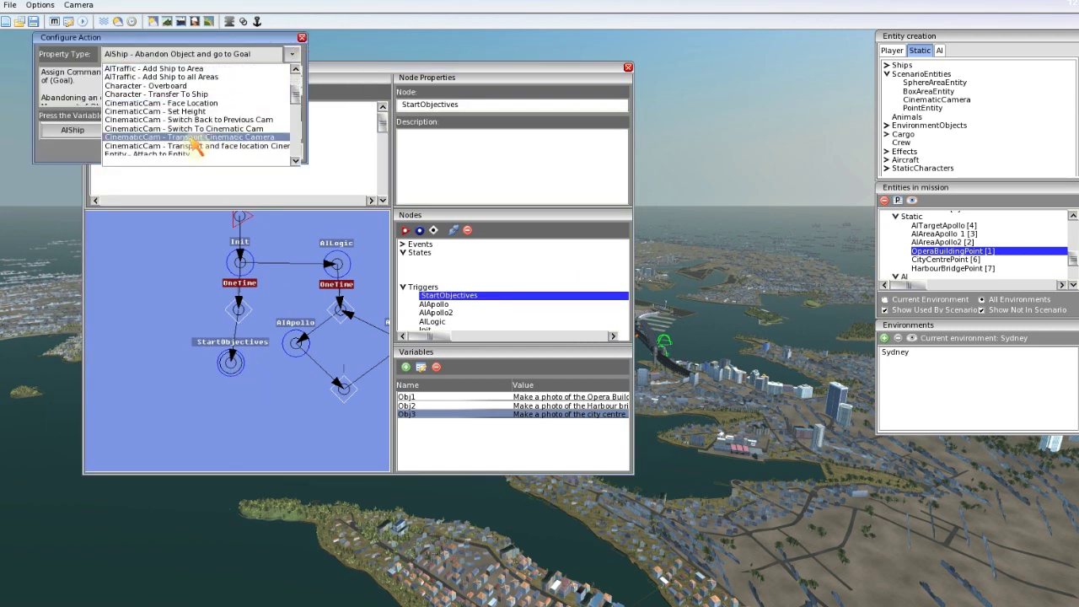
{"action": "scroll", "coordinate": [184, 126], "scroll_direction": "down", "scroll_amount": 3}
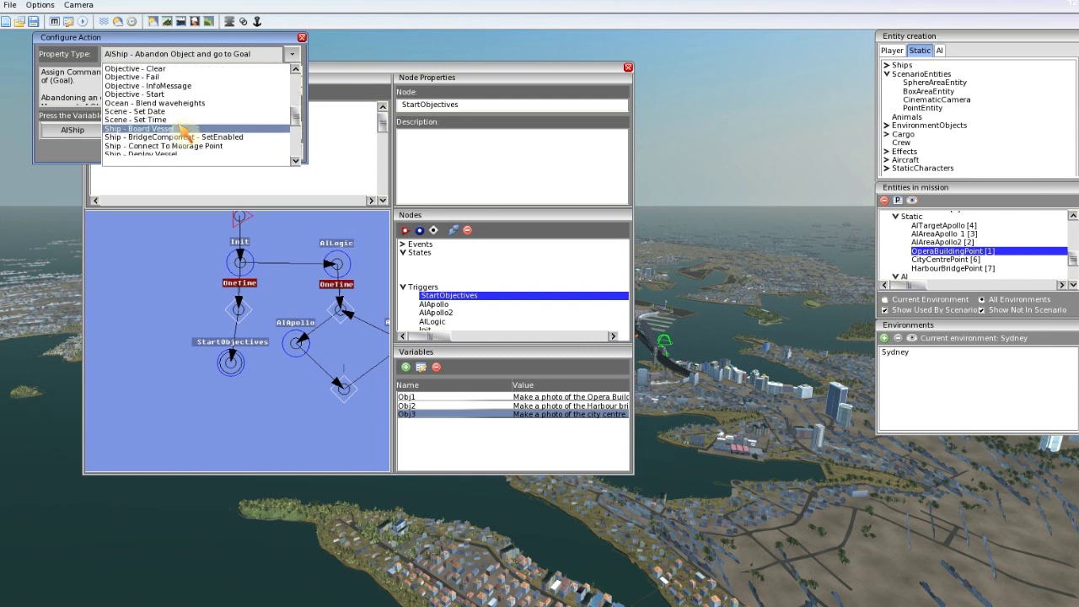
{"action": "left_click", "coordinate": [144, 94]}
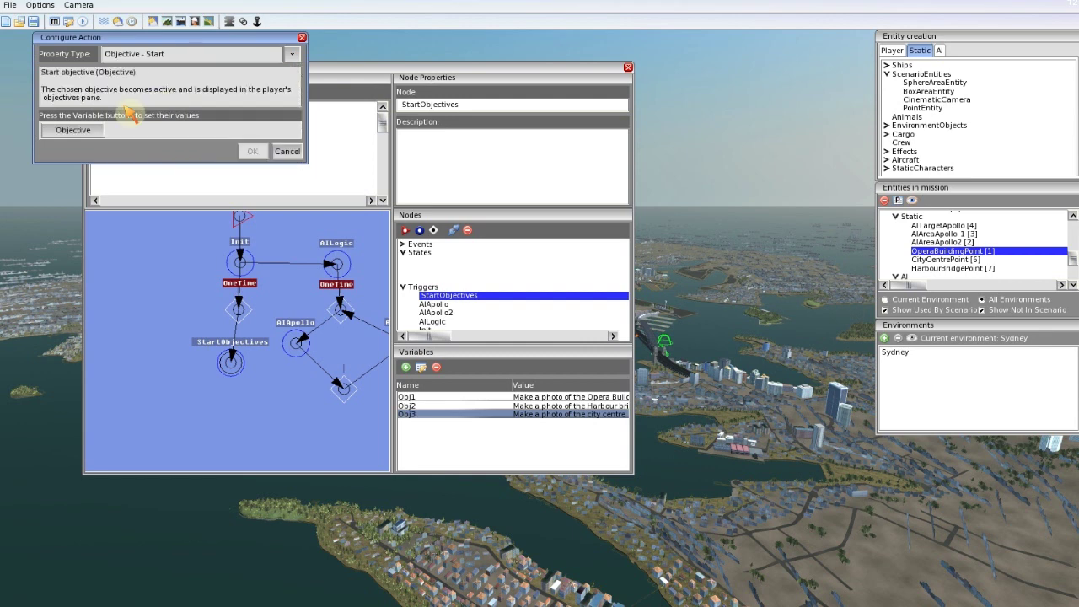
{"action": "left_click", "coordinate": [72, 130]}
{"action": "left_click", "coordinate": [160, 59]}
{"action": "left_click", "coordinate": [141, 72]}
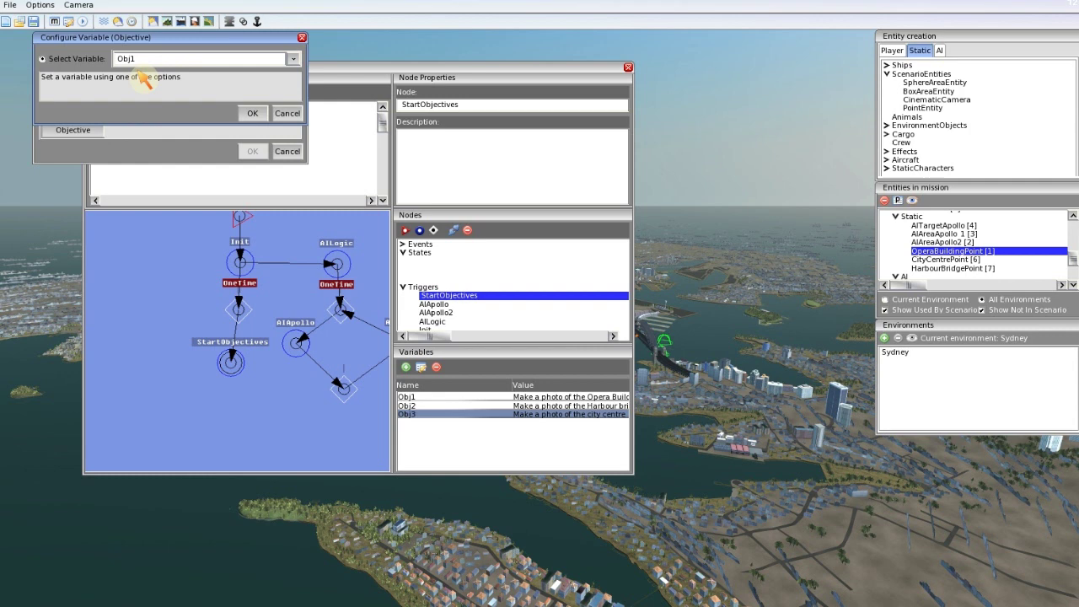
{"action": "left_click", "coordinate": [251, 114]}
{"action": "left_click", "coordinate": [251, 151]}
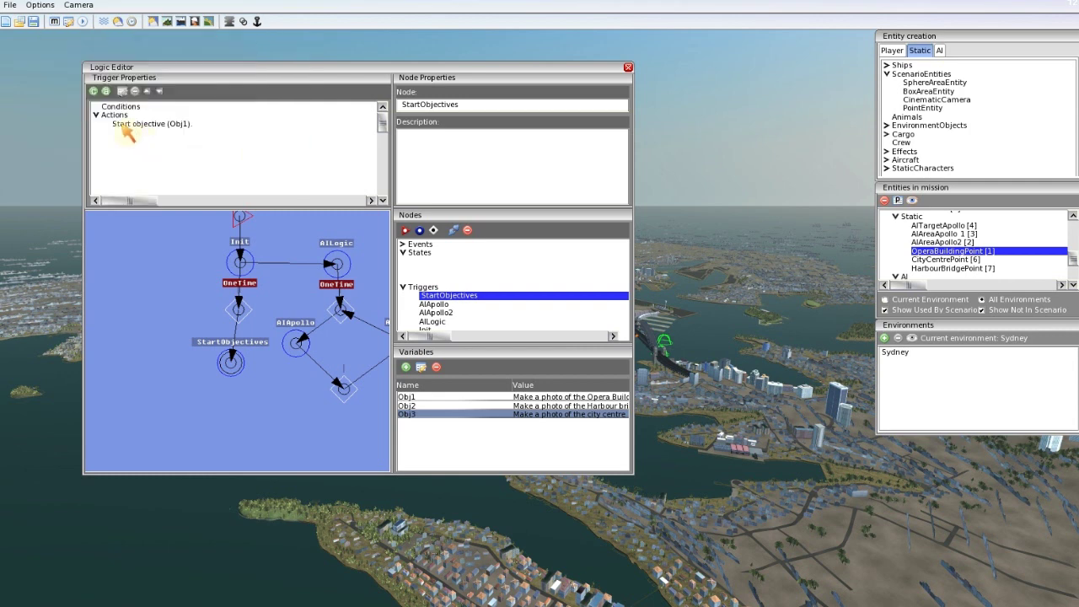
Add a second Objective - Start action to the StartObjectives trigger, using Obj2 as its objective
{"action": "left_click", "coordinate": [120, 92]}
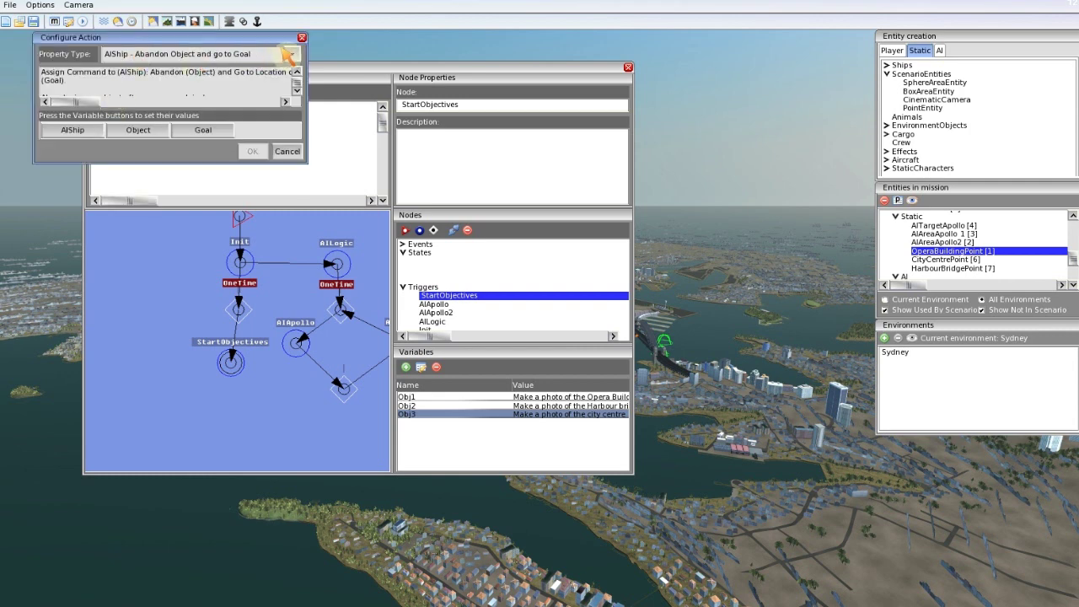
{"action": "left_click", "coordinate": [289, 56]}
{"action": "scroll", "coordinate": [269, 140], "scroll_direction": "down", "scroll_amount": 5}
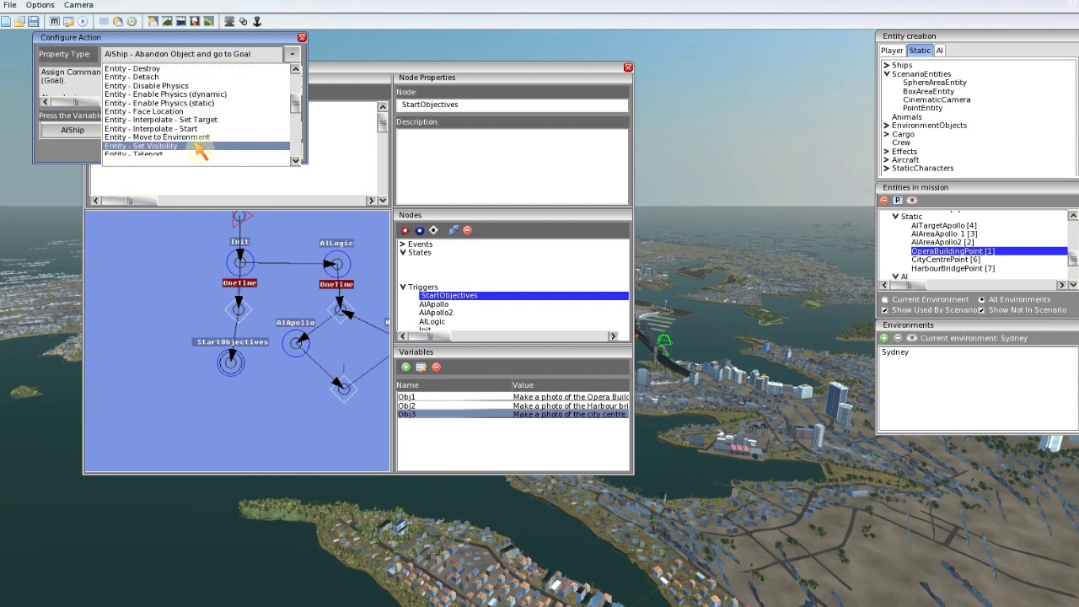
{"action": "scroll", "coordinate": [182, 144], "scroll_direction": "down", "scroll_amount": 3}
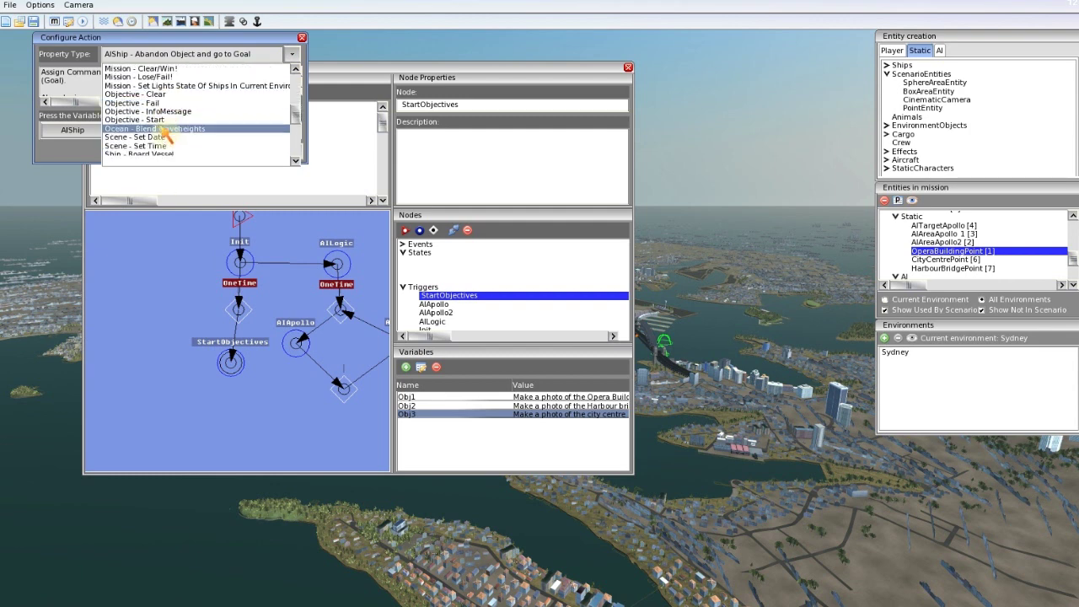
{"action": "left_click", "coordinate": [157, 119]}
{"action": "left_click", "coordinate": [77, 133]}
{"action": "left_click", "coordinate": [196, 59]}
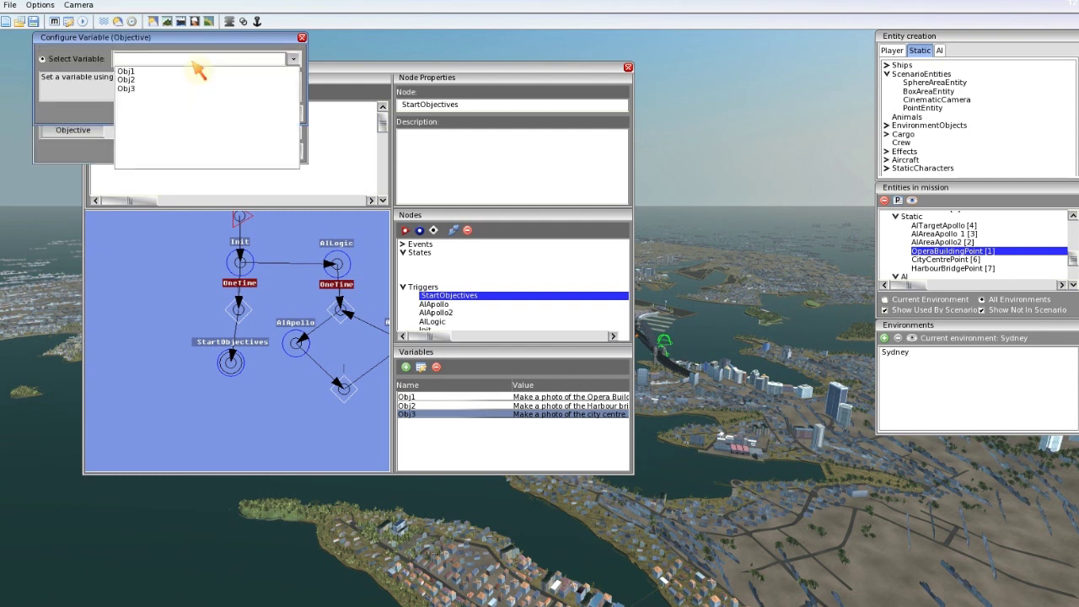
{"action": "left_click", "coordinate": [180, 81]}
{"action": "left_click", "coordinate": [251, 110]}
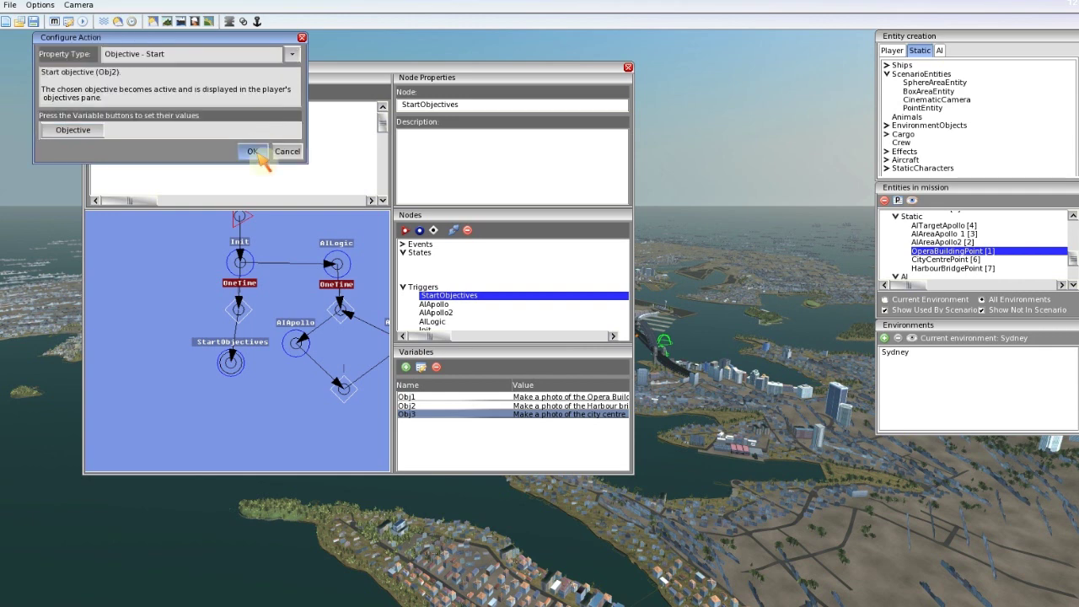
{"action": "left_click", "coordinate": [250, 149]}
Add a third Objective - Start action to the StartObjectives trigger for Obj3, and deselect the node
{"action": "left_click", "coordinate": [127, 91]}
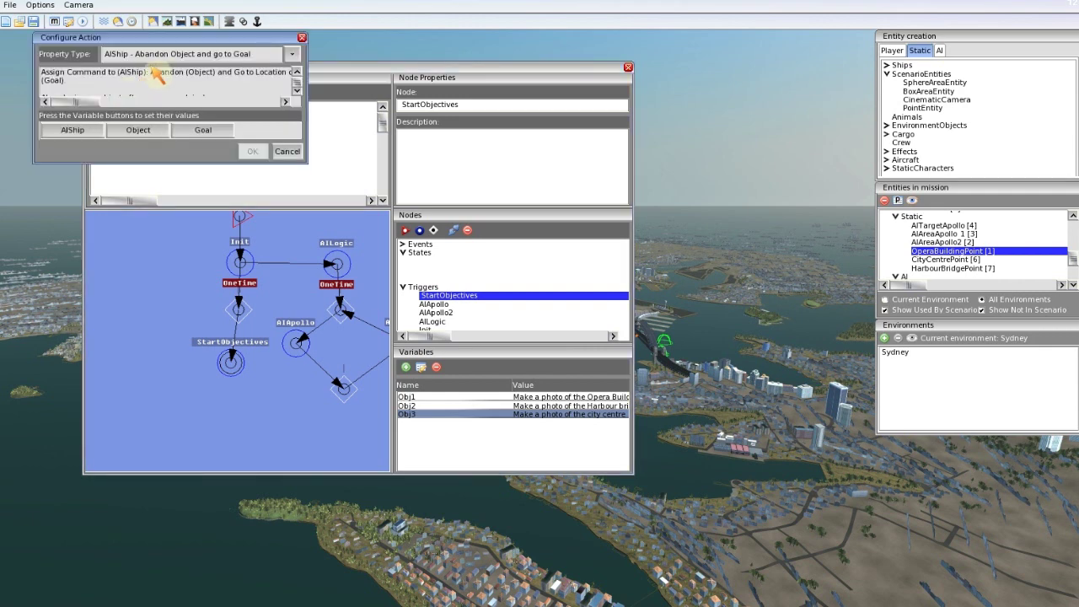
{"action": "left_click", "coordinate": [292, 55]}
{"action": "scroll", "coordinate": [236, 105], "scroll_direction": "down", "scroll_amount": 10}
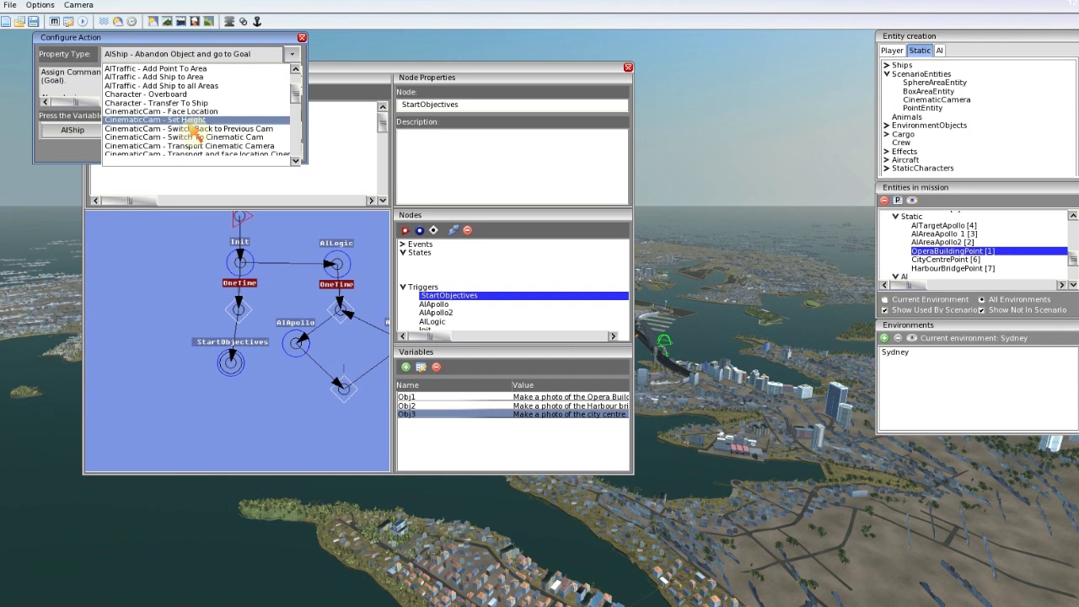
{"action": "scroll", "coordinate": [182, 125], "scroll_direction": "down", "scroll_amount": 5}
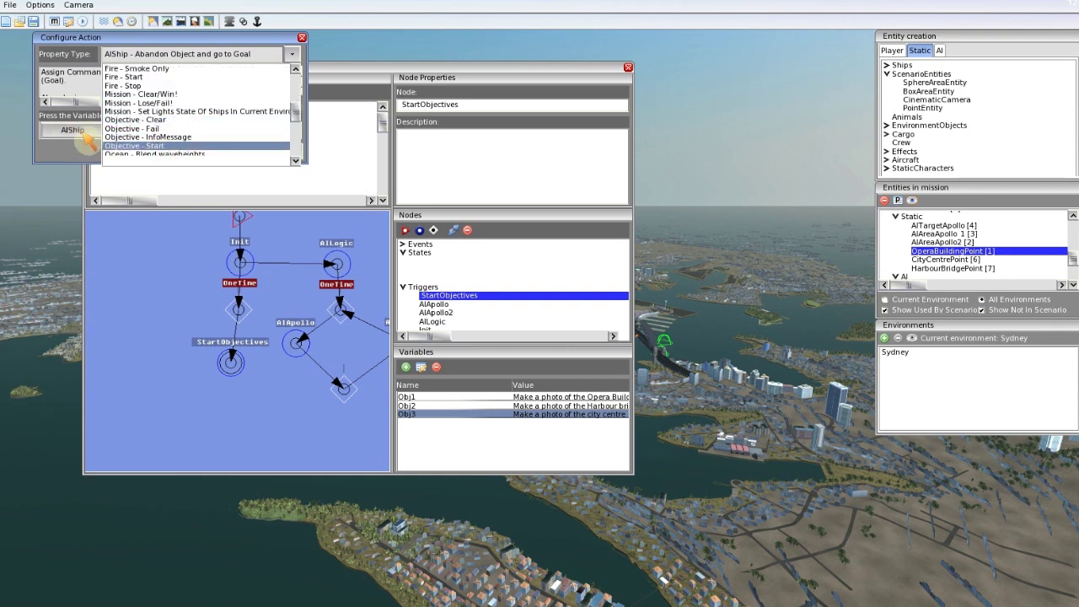
{"action": "left_click", "coordinate": [154, 146]}
{"action": "left_click", "coordinate": [98, 135]}
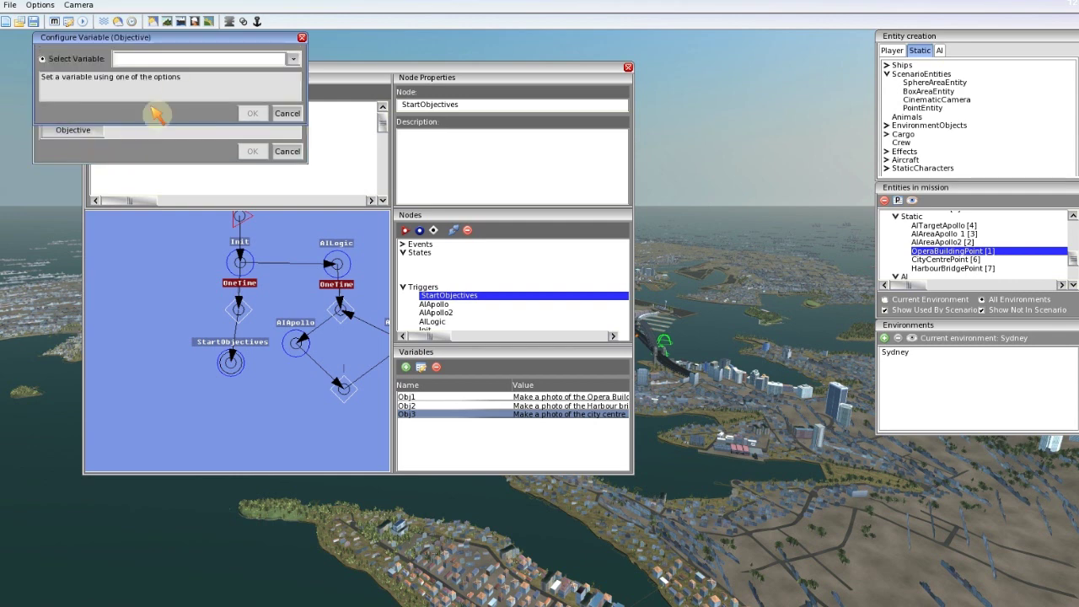
{"action": "left_click", "coordinate": [175, 59]}
{"action": "left_click", "coordinate": [156, 90]}
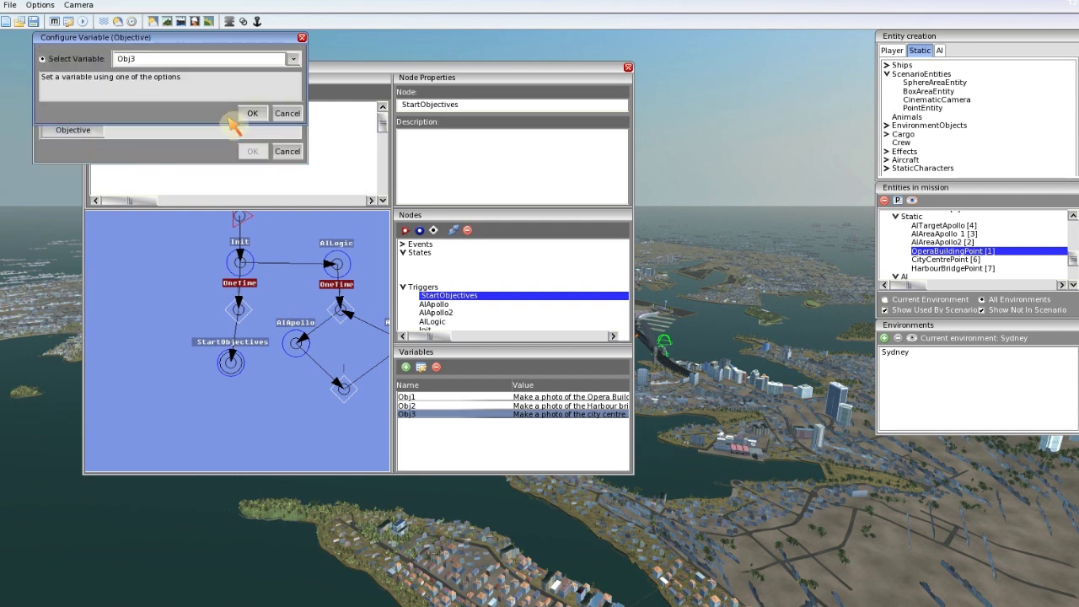
{"action": "left_click", "coordinate": [252, 113]}
{"action": "left_click", "coordinate": [252, 151]}
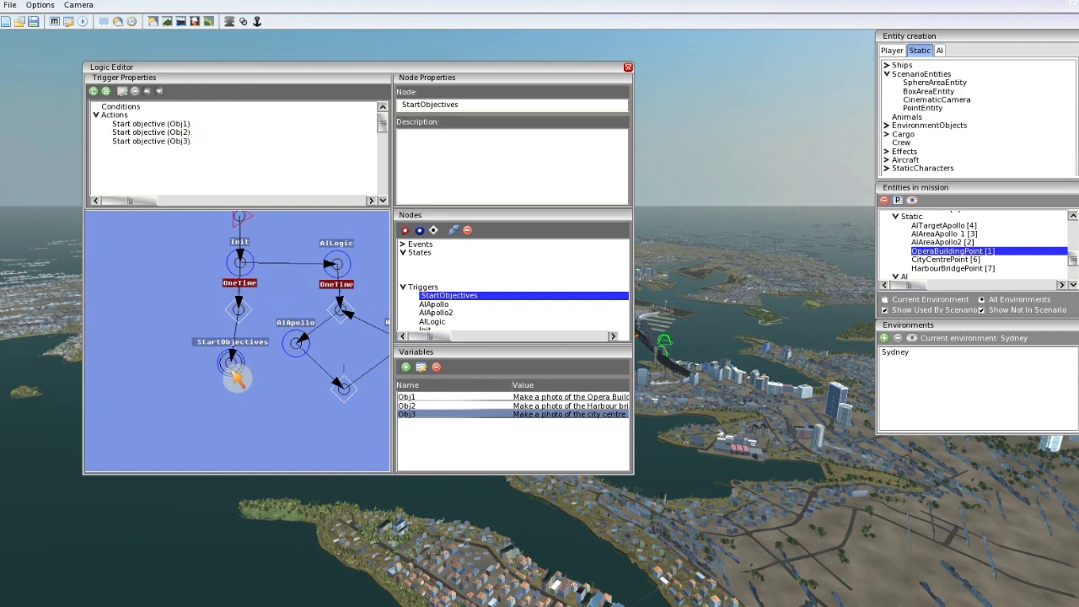
{"action": "left_click", "coordinate": [244, 403]}
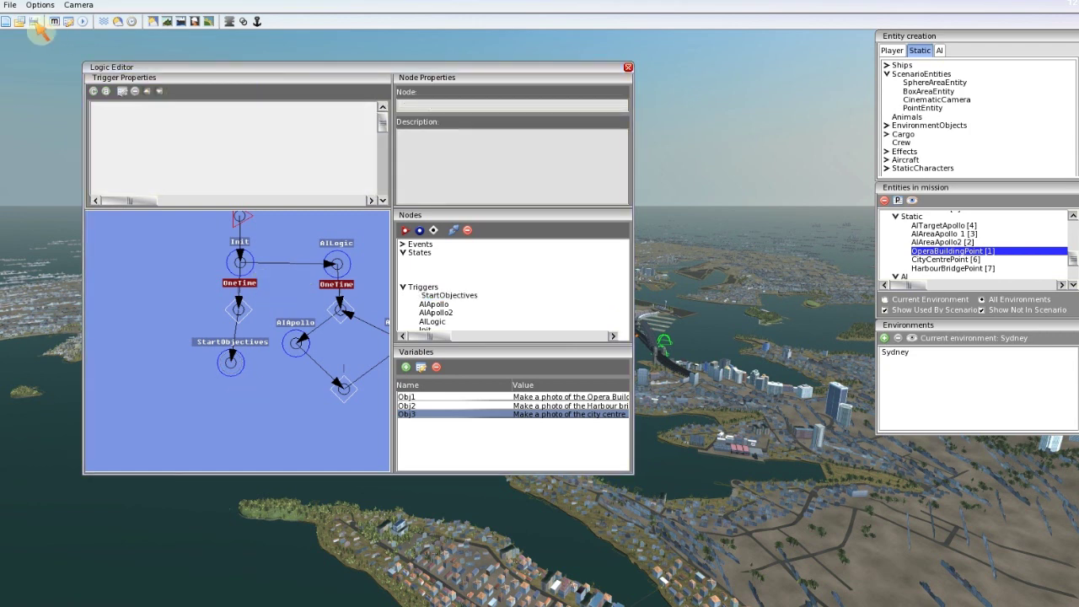
Test the mission with the Logic Editor collapsed, check the Opera Building objective's long description and the running logic, and end the test
{"action": "double_click", "coordinate": [257, 68]}
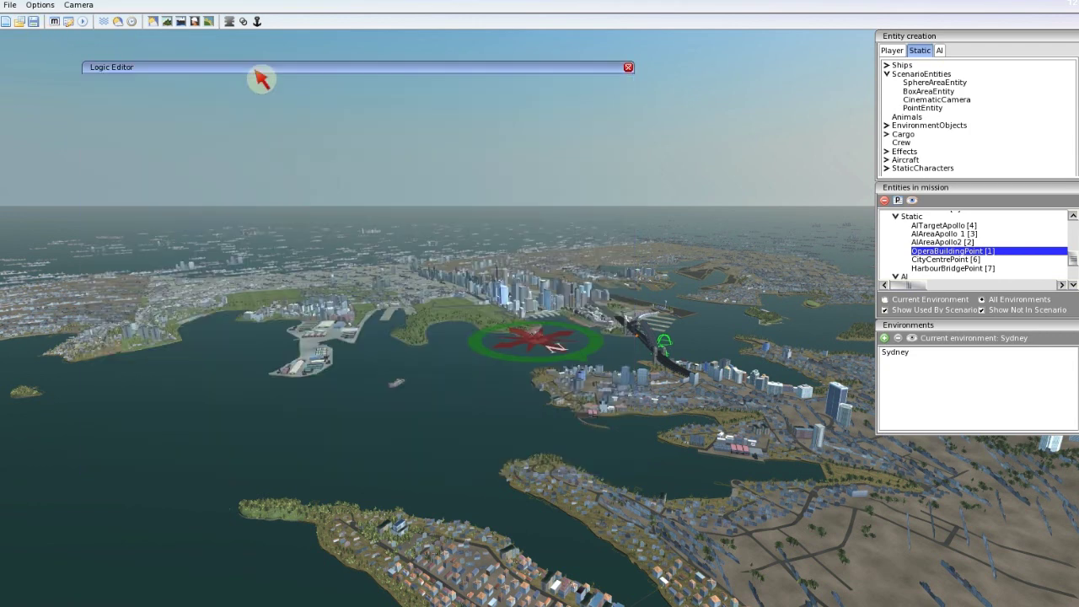
{"action": "left_click", "coordinate": [88, 25]}
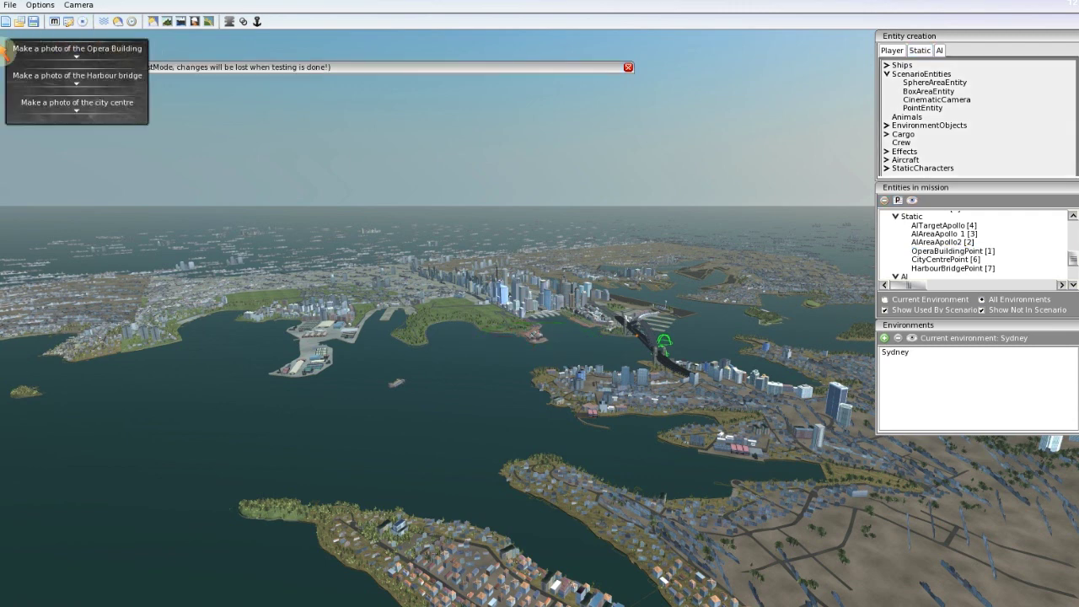
{"action": "left_click", "coordinate": [79, 61]}
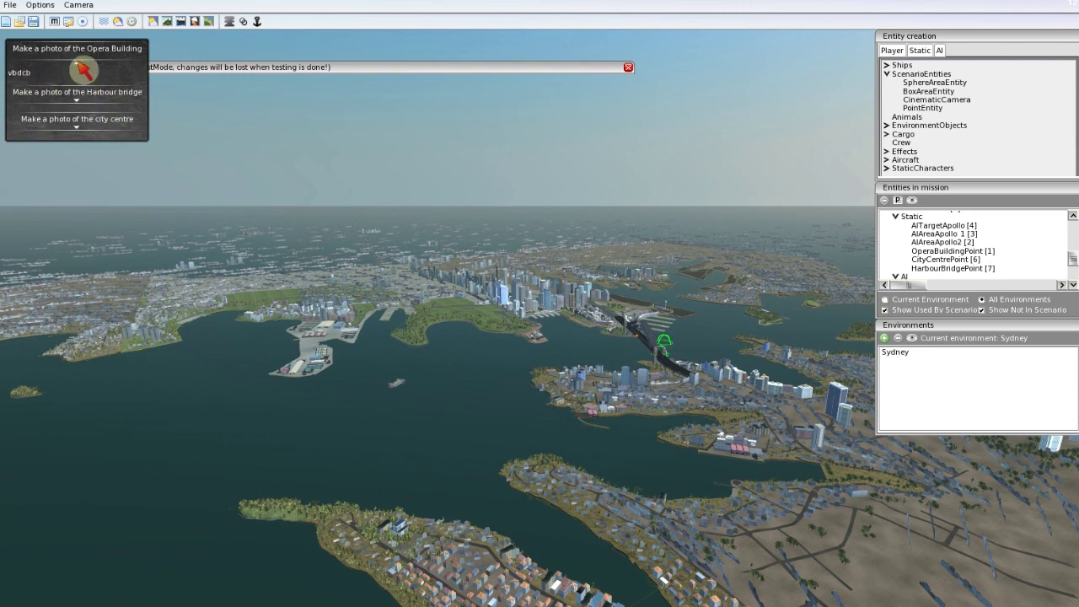
{"action": "left_click", "coordinate": [79, 64]}
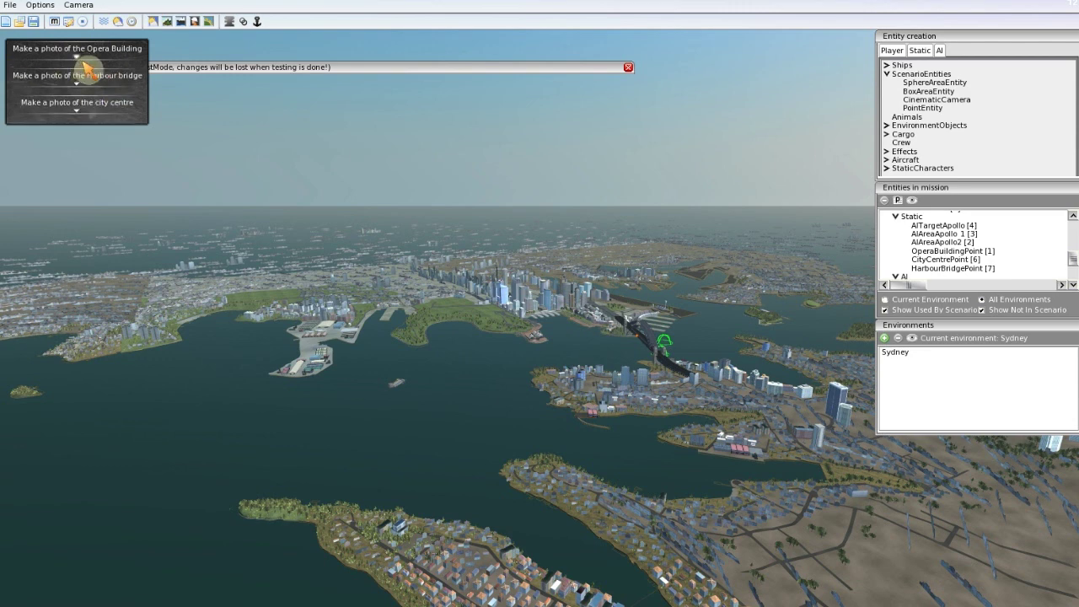
{"action": "left_click", "coordinate": [395, 71]}
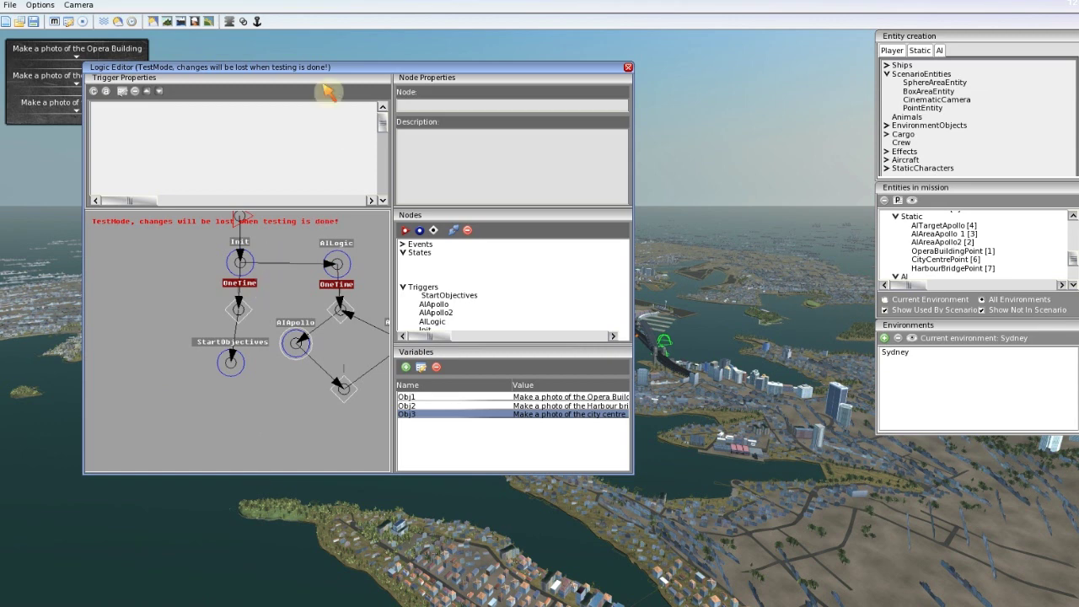
{"action": "left_click", "coordinate": [85, 24]}
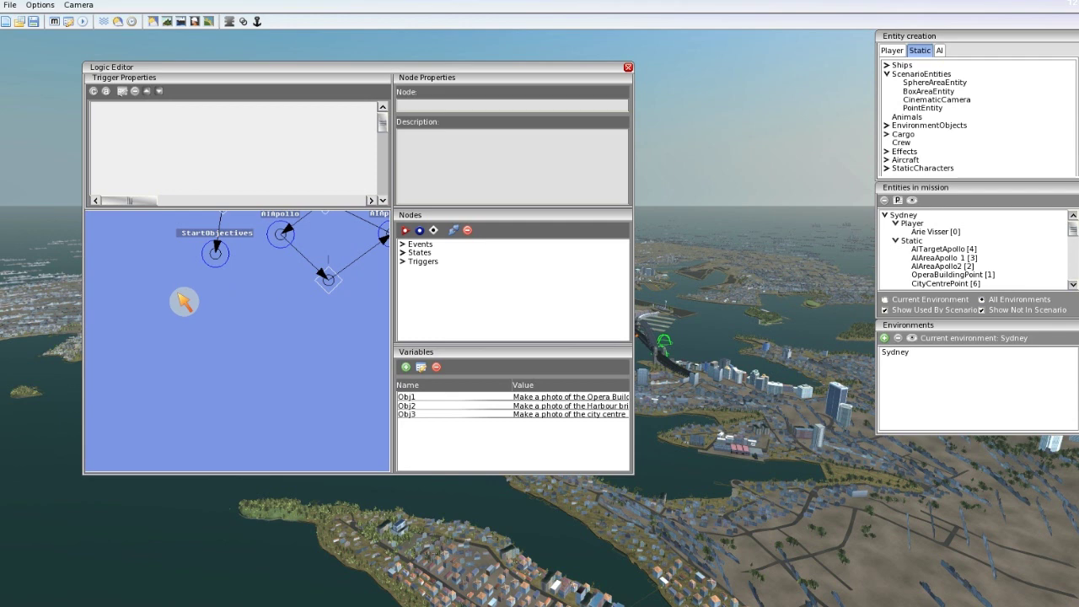
Add a row of three state nodes below StartObjectives and a row of three trigger nodes beneath them
{"action": "left_click", "coordinate": [185, 302]}
{"action": "left_click", "coordinate": [213, 308]}
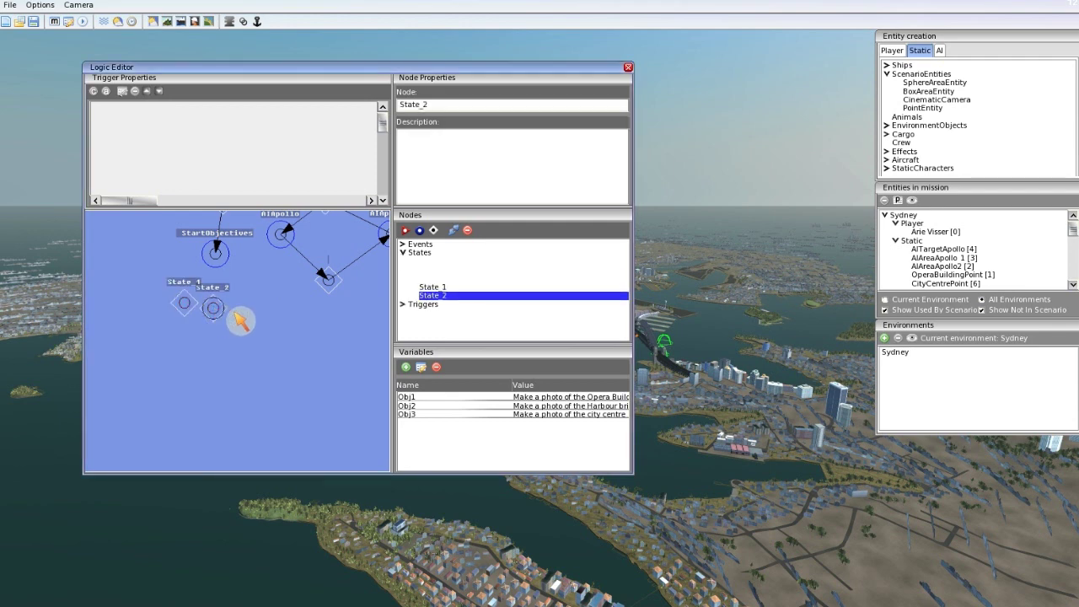
{"action": "left_click", "coordinate": [246, 312]}
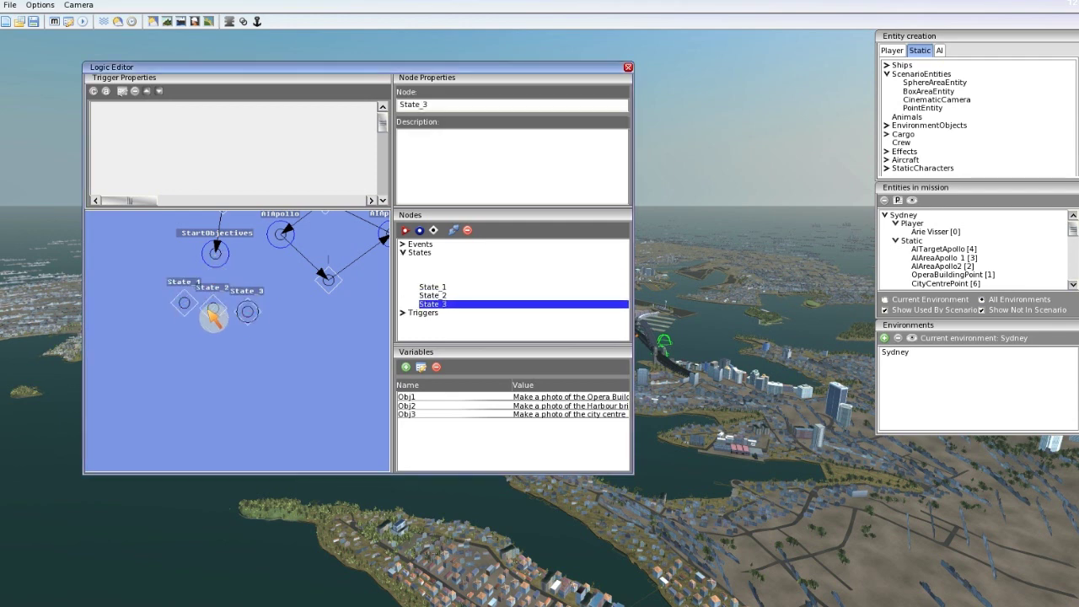
{"action": "left_click", "coordinate": [177, 350]}
{"action": "left_click", "coordinate": [208, 350]}
{"action": "left_click", "coordinate": [241, 352]}
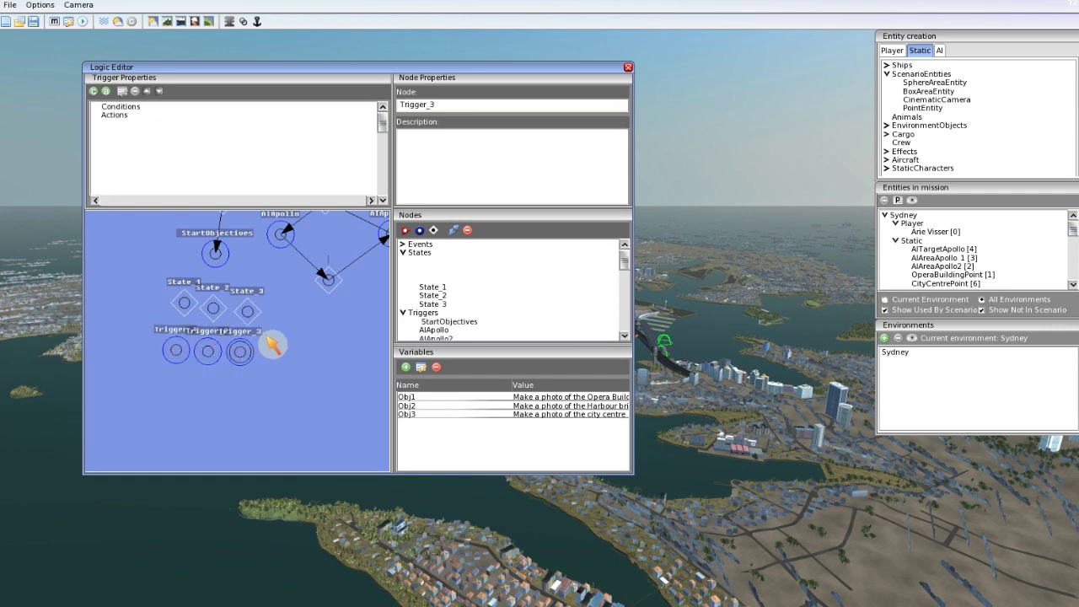
Connect the StartObjectives trigger to each of State_3, State_2 and State_1
{"action": "left_click", "coordinate": [218, 256]}
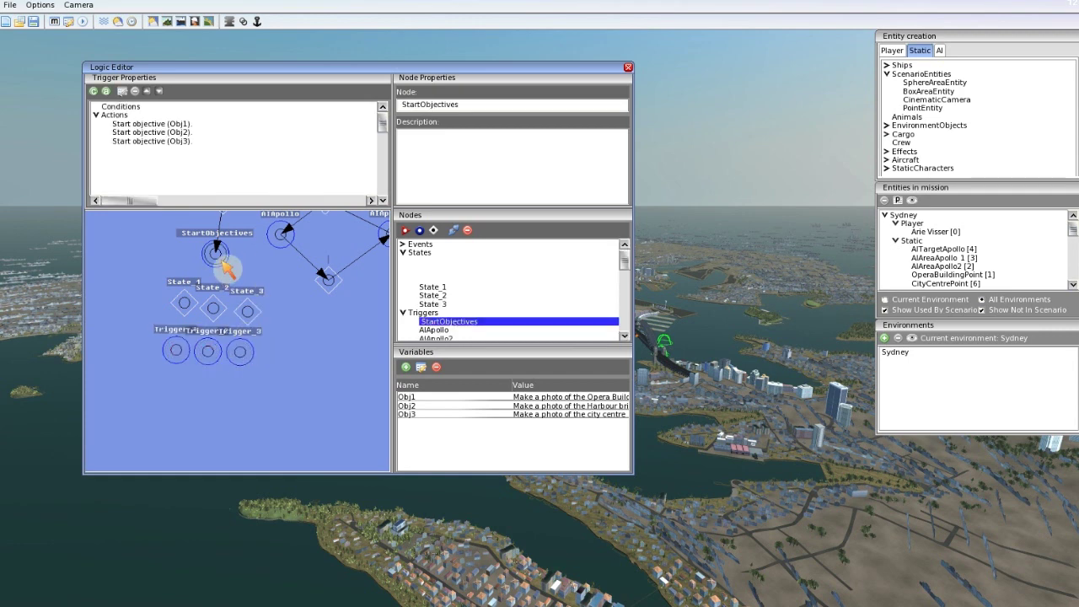
{"action": "right_click", "coordinate": [246, 307]}
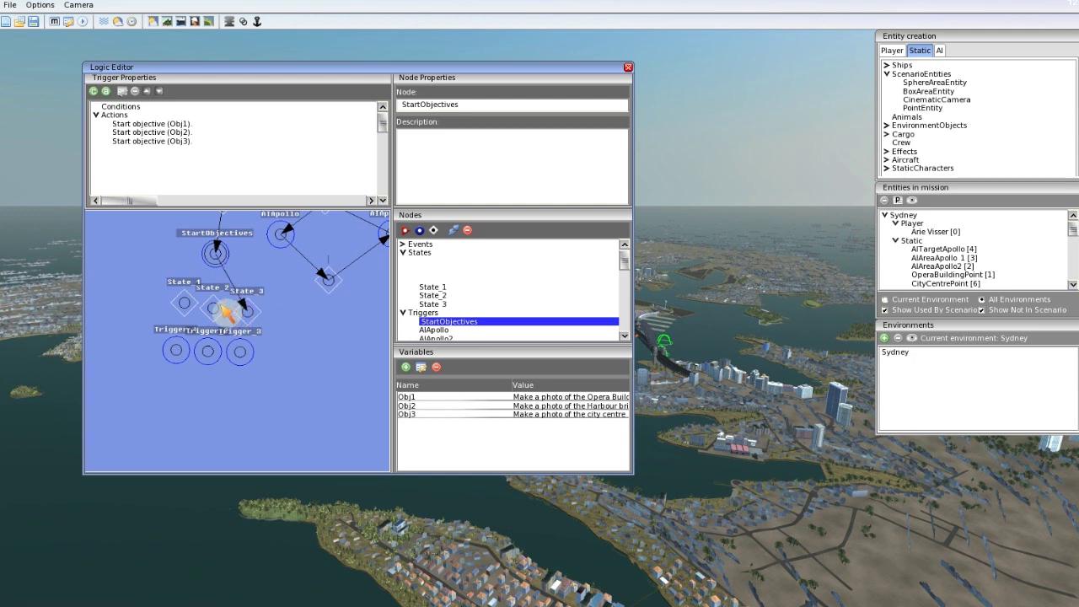
{"action": "right_click", "coordinate": [215, 306]}
{"action": "left_click", "coordinate": [185, 303]}
Connect State_3, State_2 and State_1 each to the trigger directly below, moving State_1 slightly down
{"action": "left_click", "coordinate": [247, 311]}
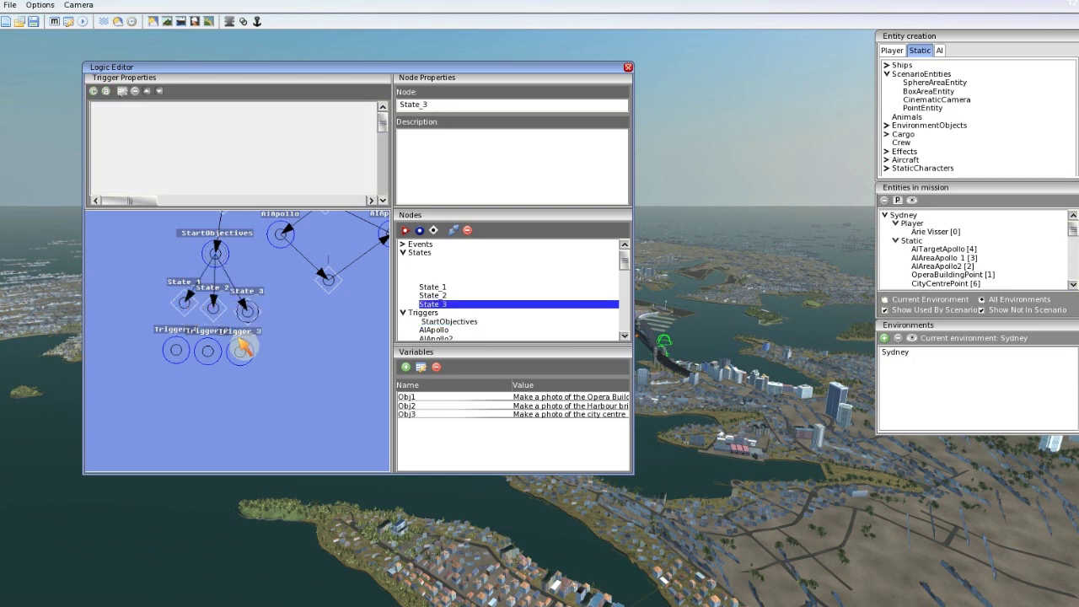
{"action": "left_click", "coordinate": [212, 312]}
{"action": "right_click", "coordinate": [212, 355]}
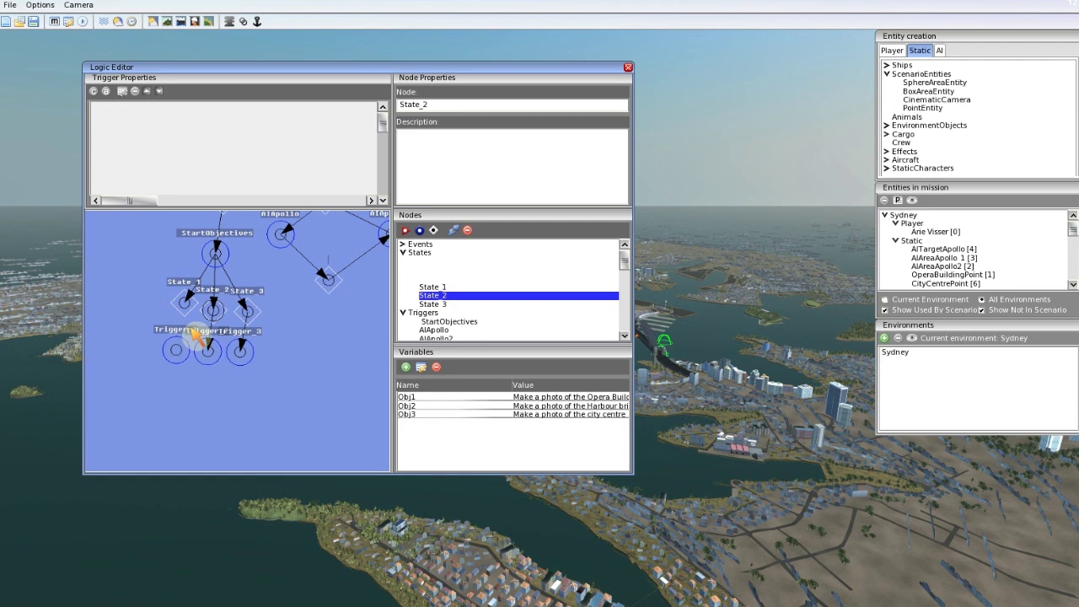
{"action": "left_click", "coordinate": [183, 317]}
{"action": "left_click_drag", "start_coordinate": [185, 307], "coordinate": [177, 318]}
{"action": "right_click", "coordinate": [177, 352]}
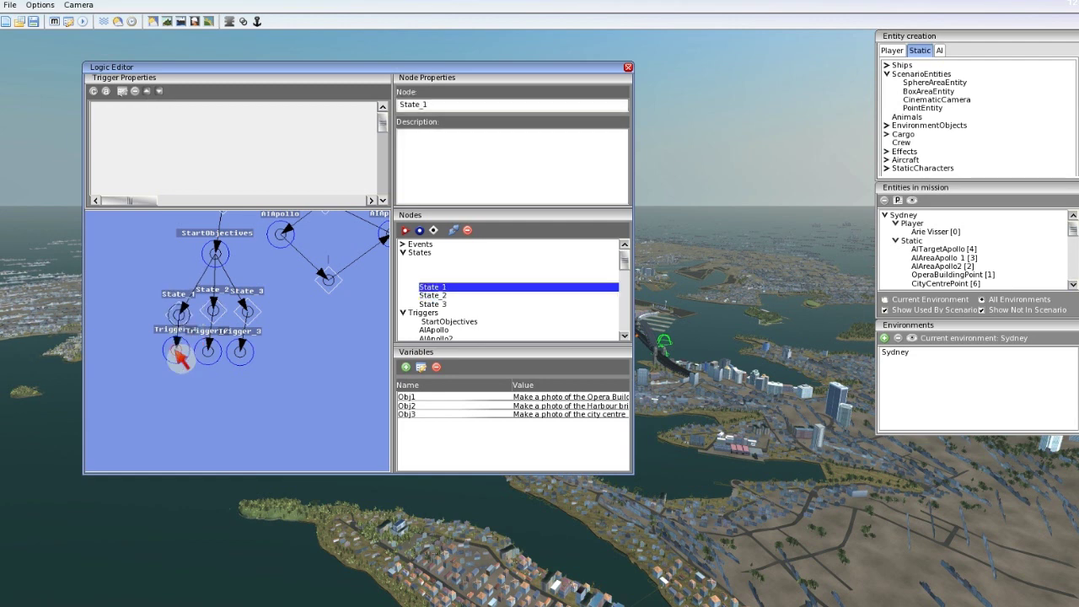
Spread the second and third state-trigger pairs apart horizontally so their labels no longer overlap
{"action": "left_click_drag", "start_coordinate": [261, 317], "coordinate": [325, 318]}
{"action": "left_click_drag", "start_coordinate": [223, 311], "coordinate": [242, 314]}
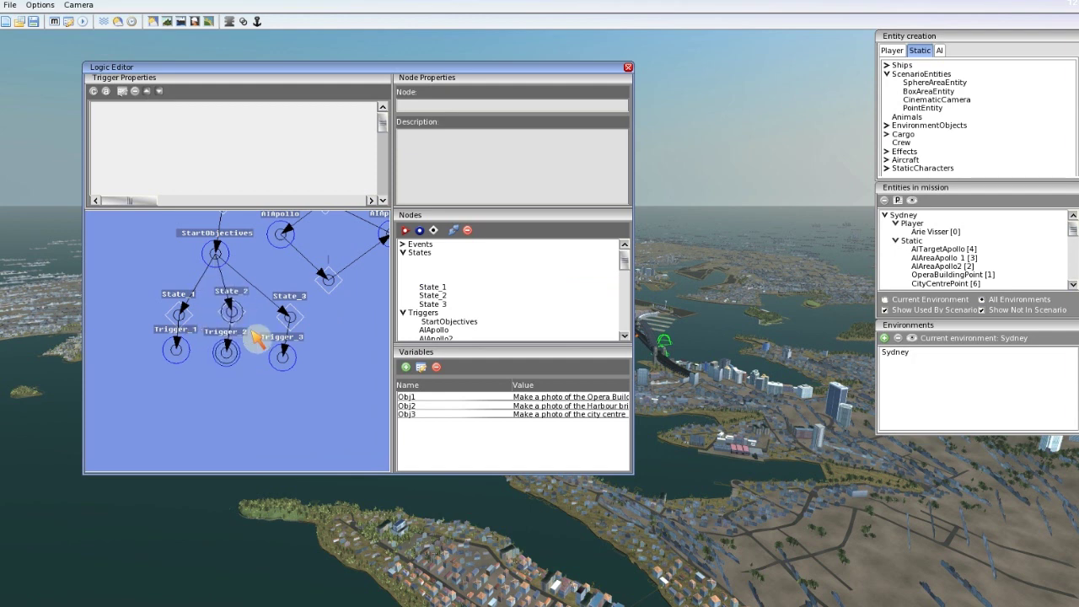
{"action": "left_click", "coordinate": [250, 336]}
Clear the node names of State_3, State_2 and State_1
{"action": "left_click", "coordinate": [288, 317]}
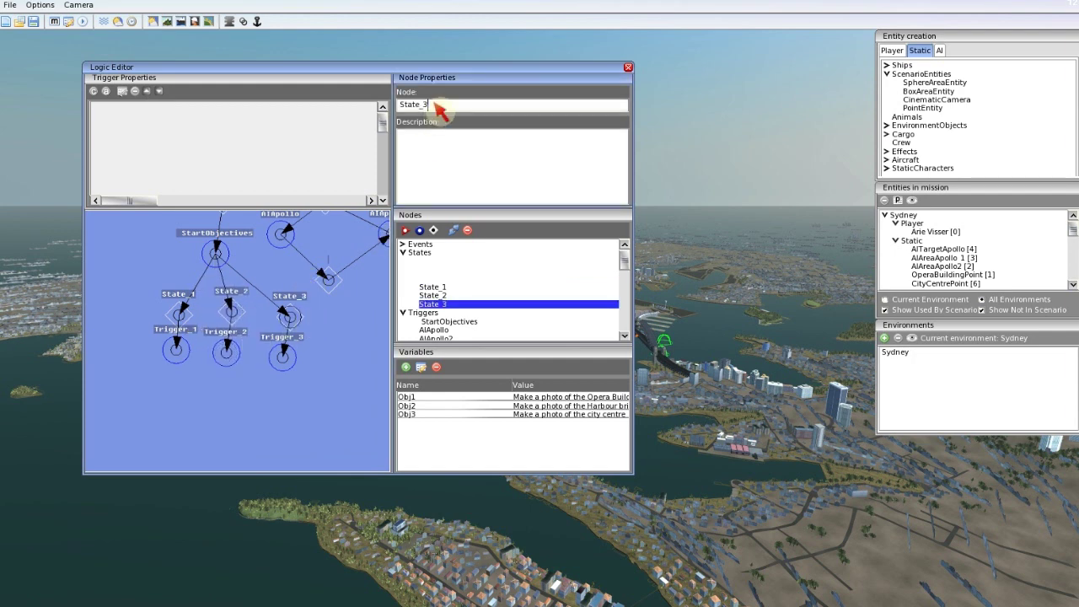
{"action": "left_click_drag", "start_coordinate": [429, 105], "coordinate": [381, 118]}
{"action": "key", "text": "Delete"}
{"action": "left_click", "coordinate": [232, 310]}
{"action": "left_click", "coordinate": [428, 104]}
{"action": "key", "text": "Delete"}
{"action": "left_click", "coordinate": [180, 313]}
{"action": "left_click", "coordinate": [429, 104]}
{"action": "key", "text": "Delete"}
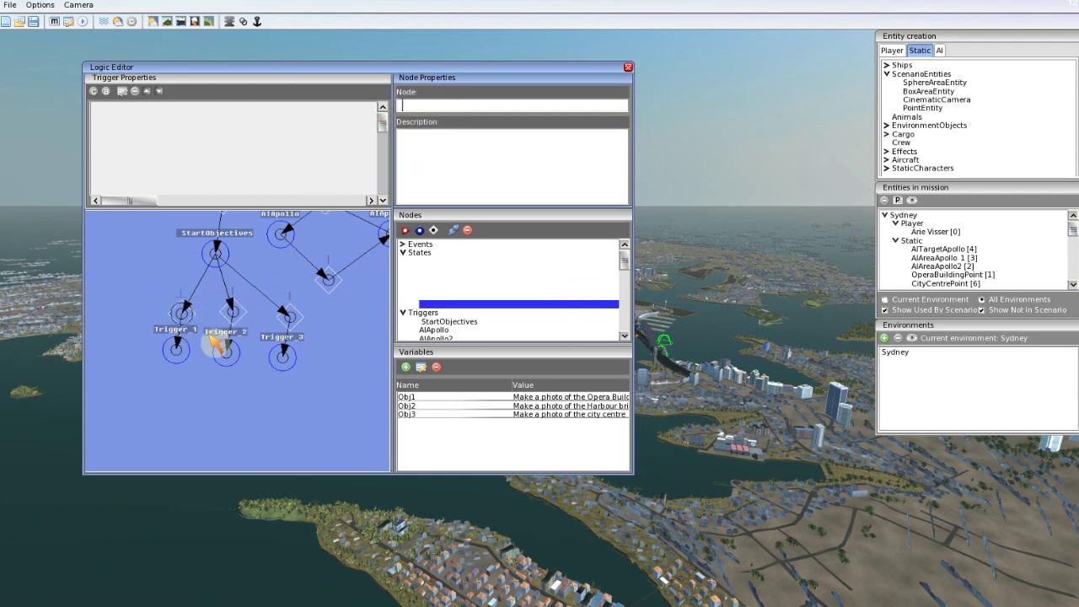
Start a condition for Trigger_1 of type Photo - Taken Photo Contains Entity
{"action": "left_click", "coordinate": [177, 352]}
{"action": "left_click", "coordinate": [212, 386]}
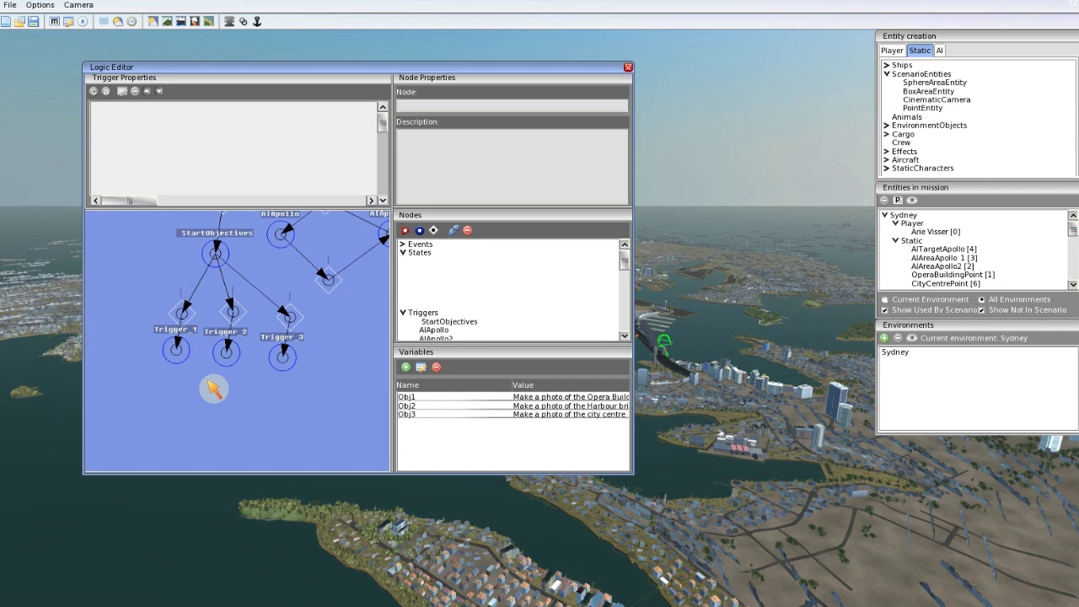
{"action": "left_click_drag", "start_coordinate": [213, 388], "coordinate": [197, 366]}
{"action": "left_click", "coordinate": [171, 337]}
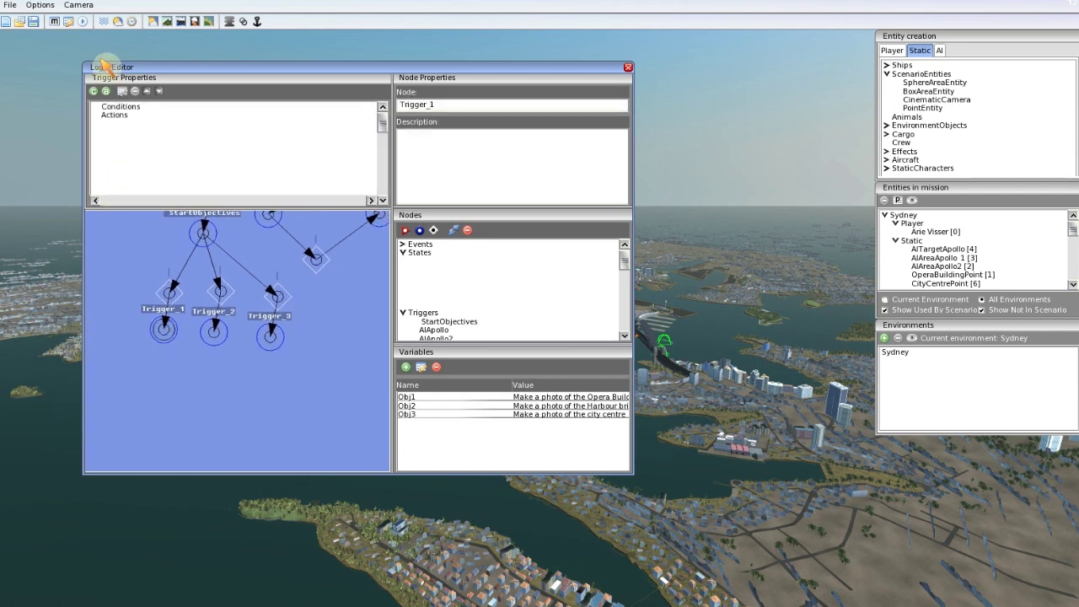
{"action": "left_click", "coordinate": [94, 92]}
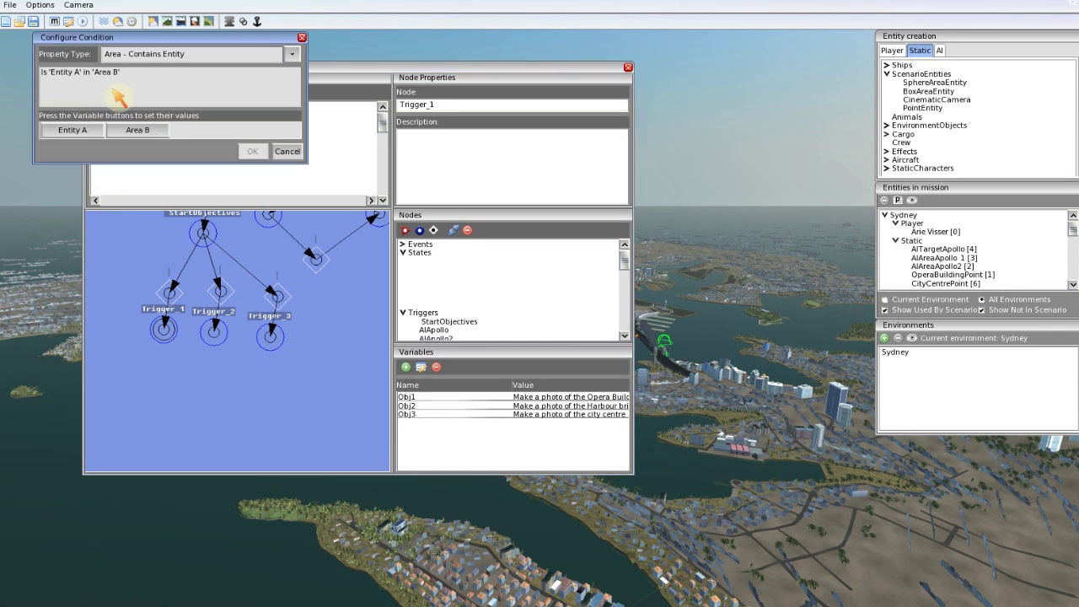
{"action": "left_click", "coordinate": [291, 54]}
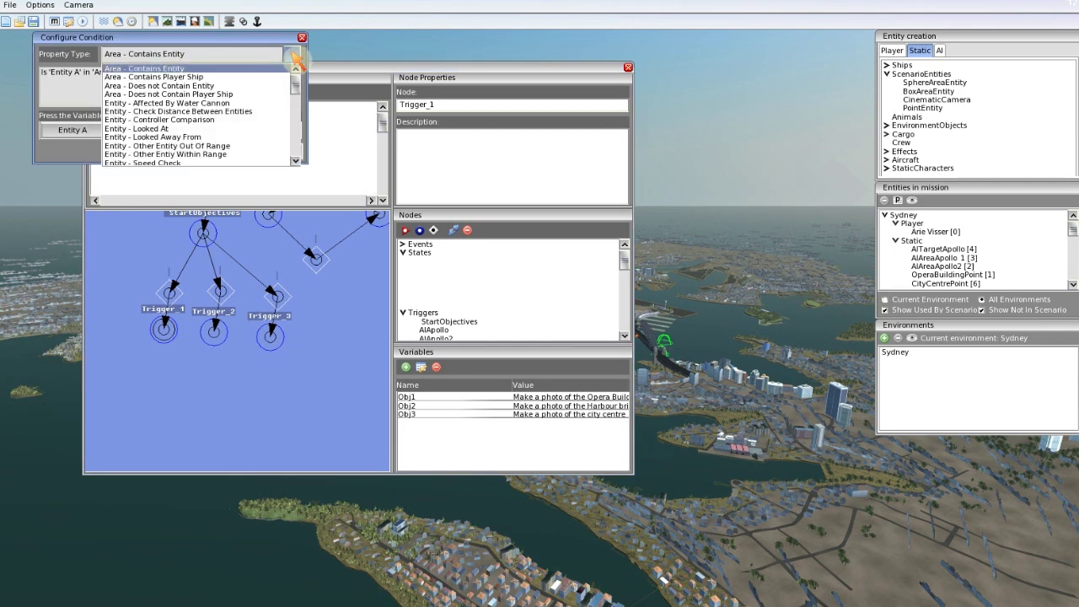
{"action": "scroll", "coordinate": [203, 105], "scroll_direction": "down", "scroll_amount": 5}
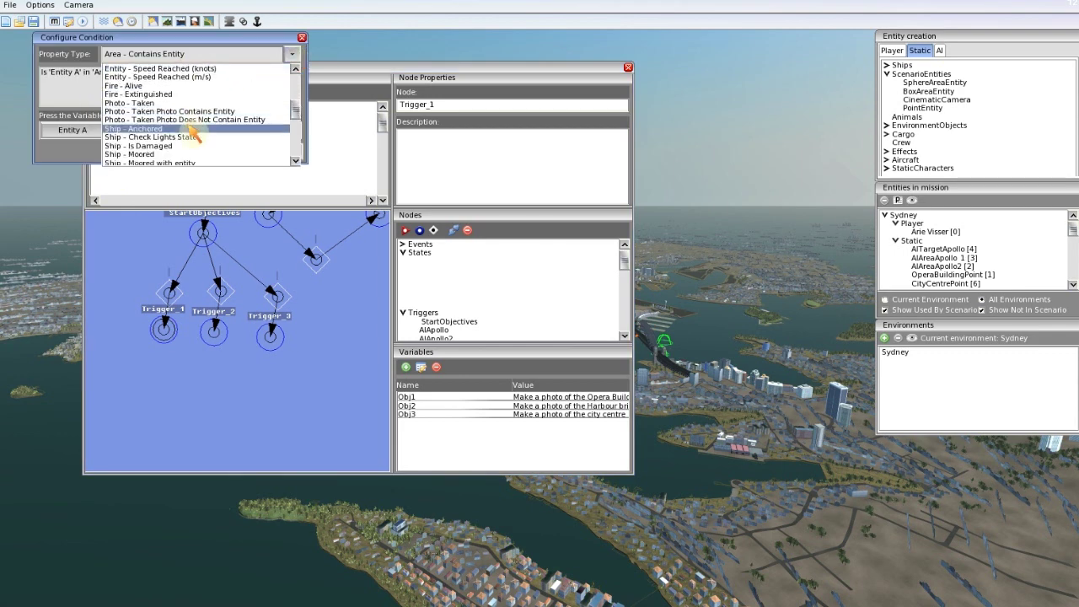
{"action": "left_click", "coordinate": [140, 112]}
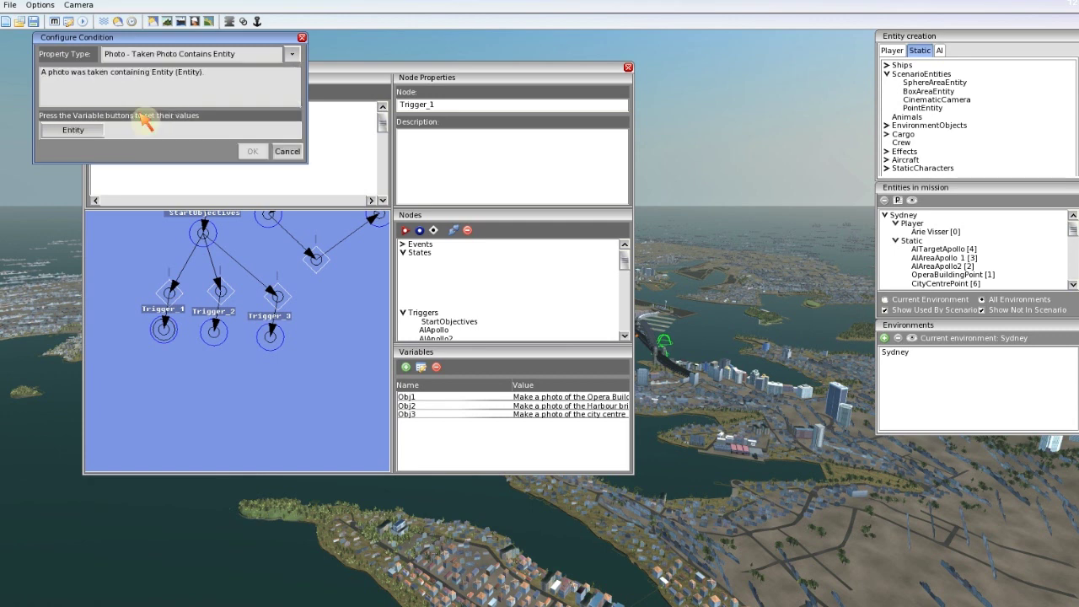
Set the photo condition's entity to OperaBuildingPoint from the mission entities and accept the condition
{"action": "left_click", "coordinate": [91, 134]}
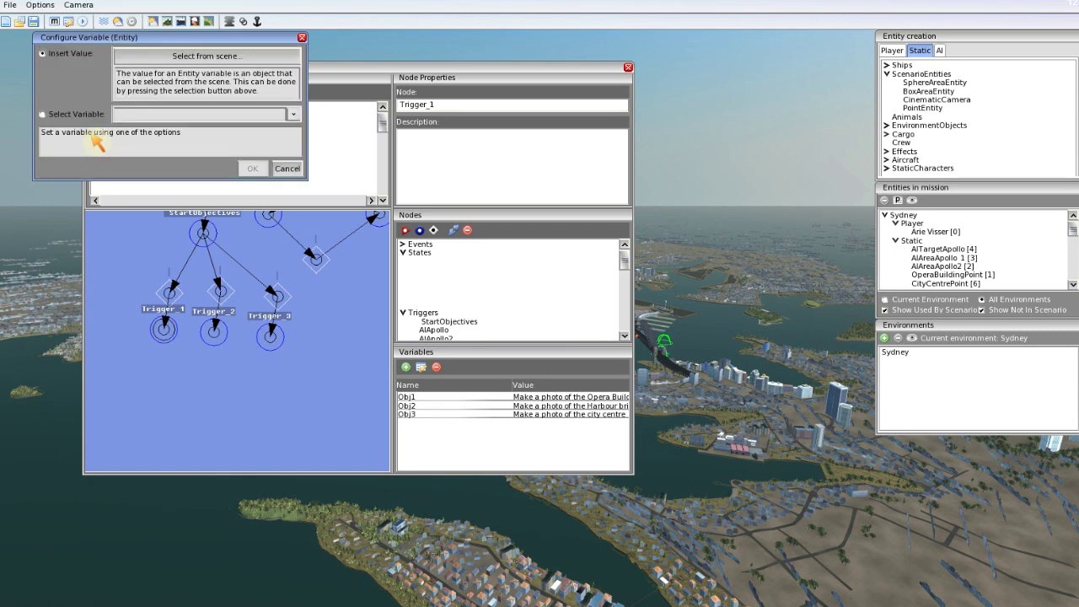
{"action": "left_click", "coordinate": [195, 69]}
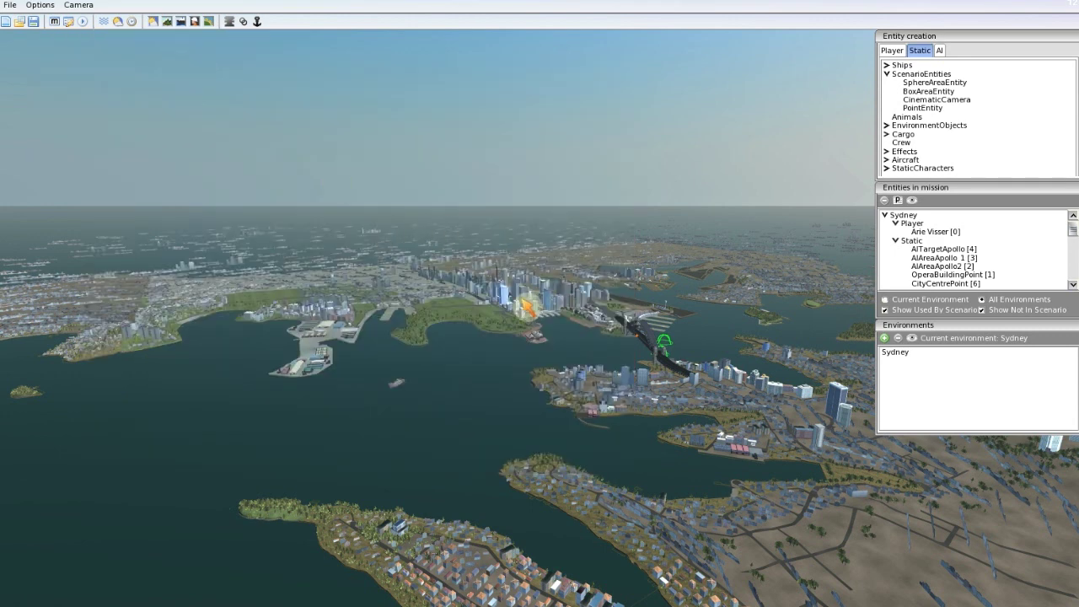
{"action": "middle_click_drag", "start_coordinate": [522, 300], "coordinate": [516, 305]}
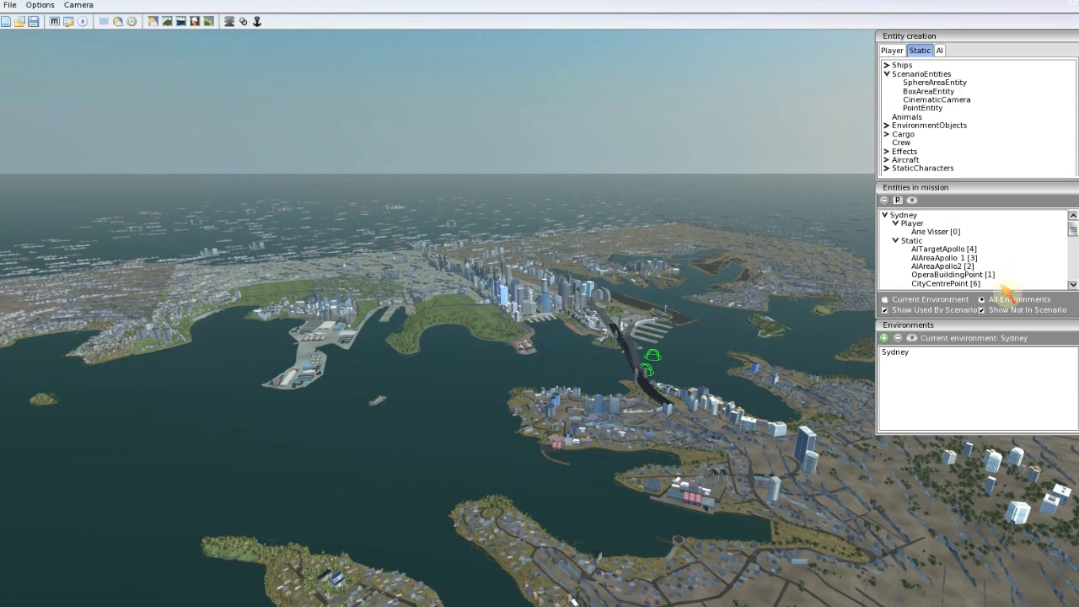
{"action": "left_click_drag", "start_coordinate": [1076, 238], "coordinate": [1069, 275]}
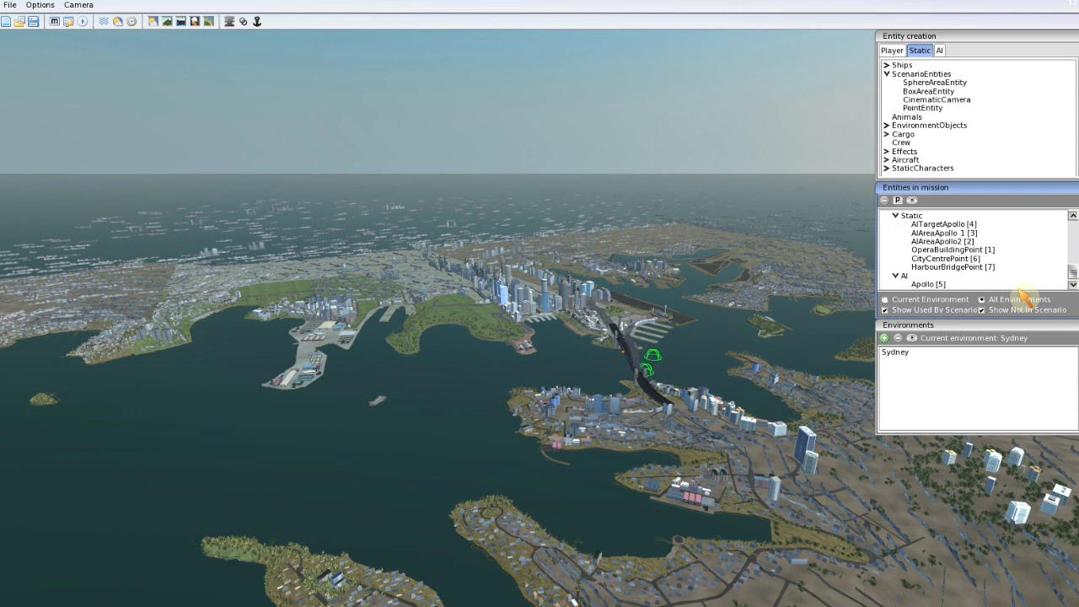
{"action": "left_click", "coordinate": [959, 250]}
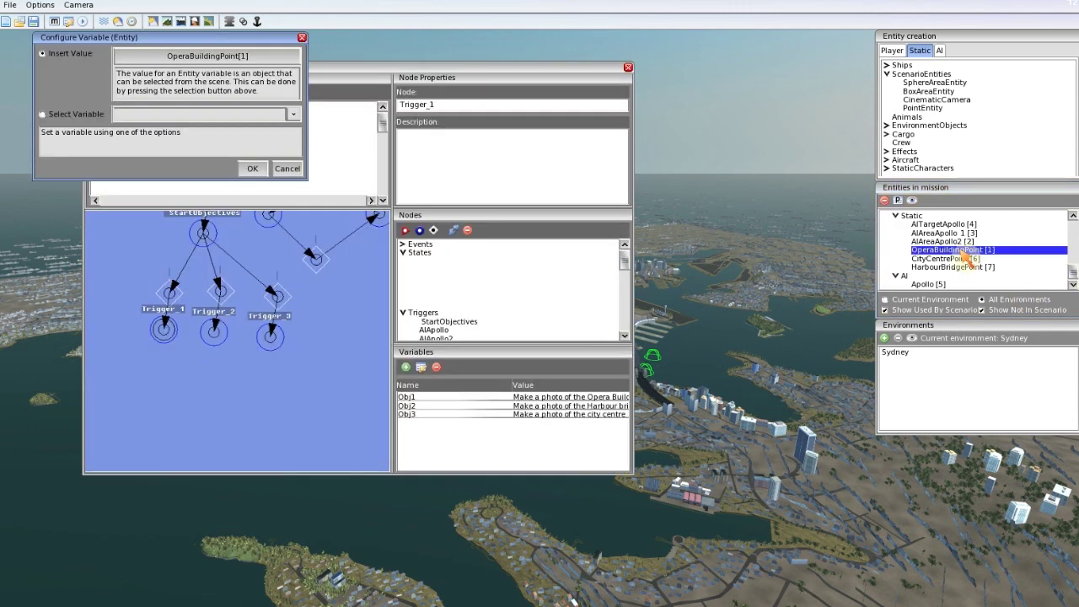
{"action": "left_click", "coordinate": [253, 168]}
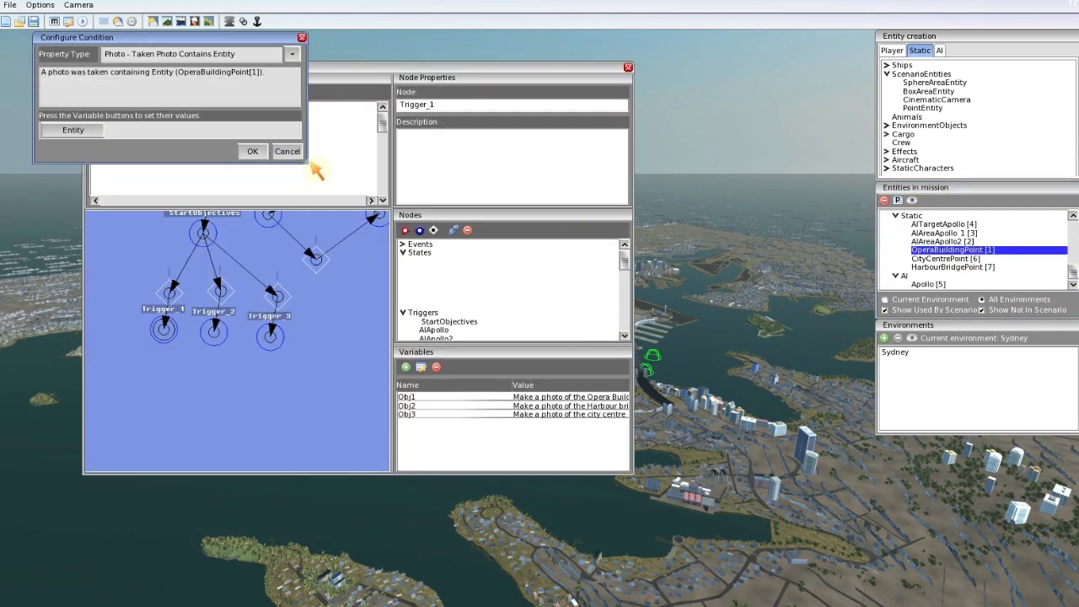
{"action": "left_click", "coordinate": [252, 150]}
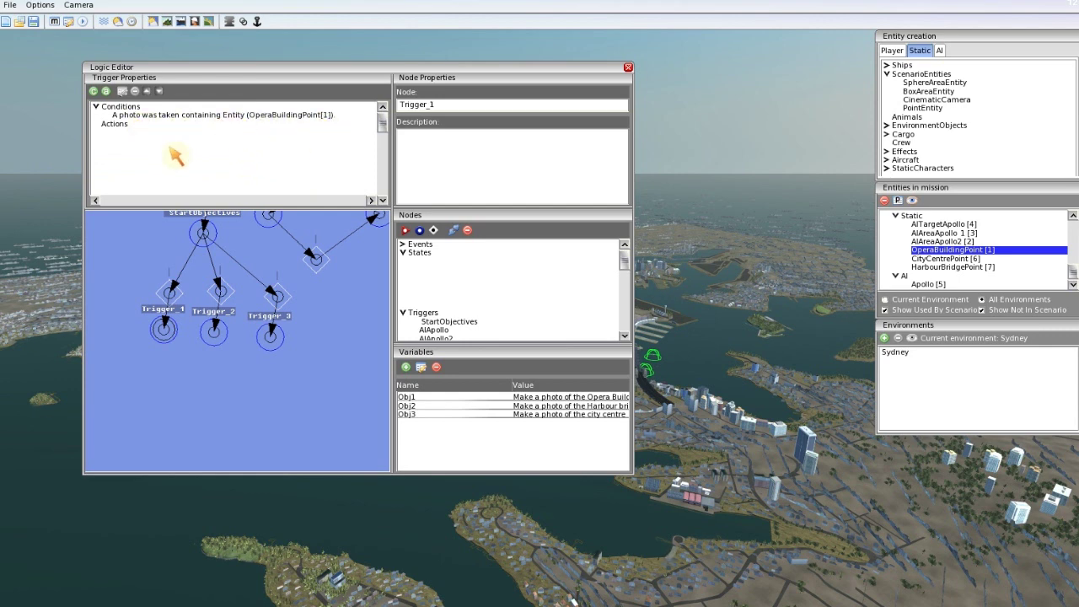
Start an Objective - Clear action for Trigger_1 and set its objective to Obj1
{"action": "left_click", "coordinate": [108, 91]}
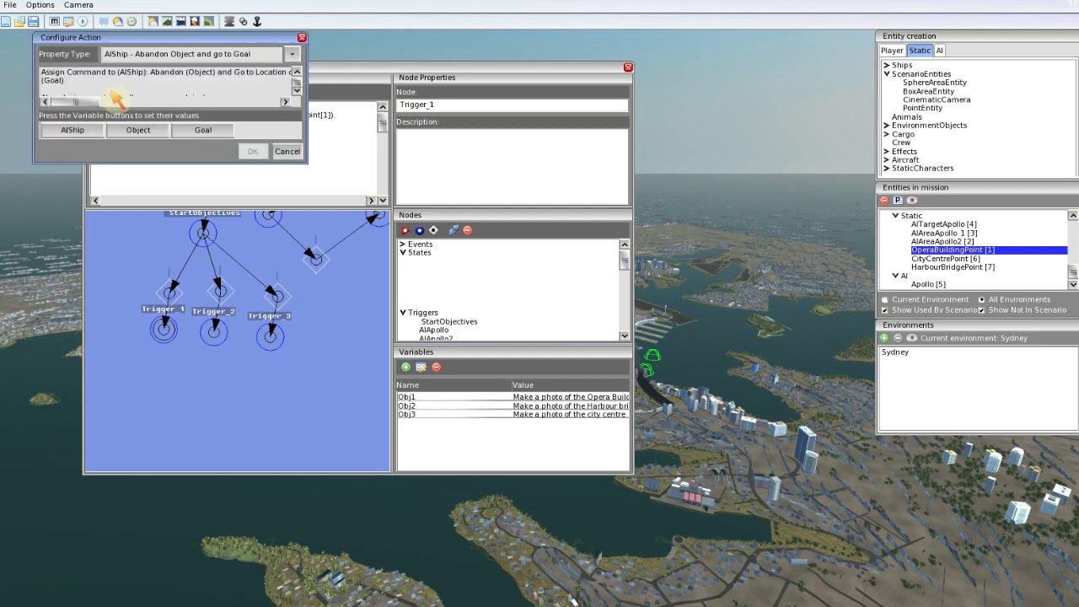
{"action": "left_click", "coordinate": [291, 54]}
{"action": "scroll", "coordinate": [203, 112], "scroll_direction": "down", "scroll_amount": 10}
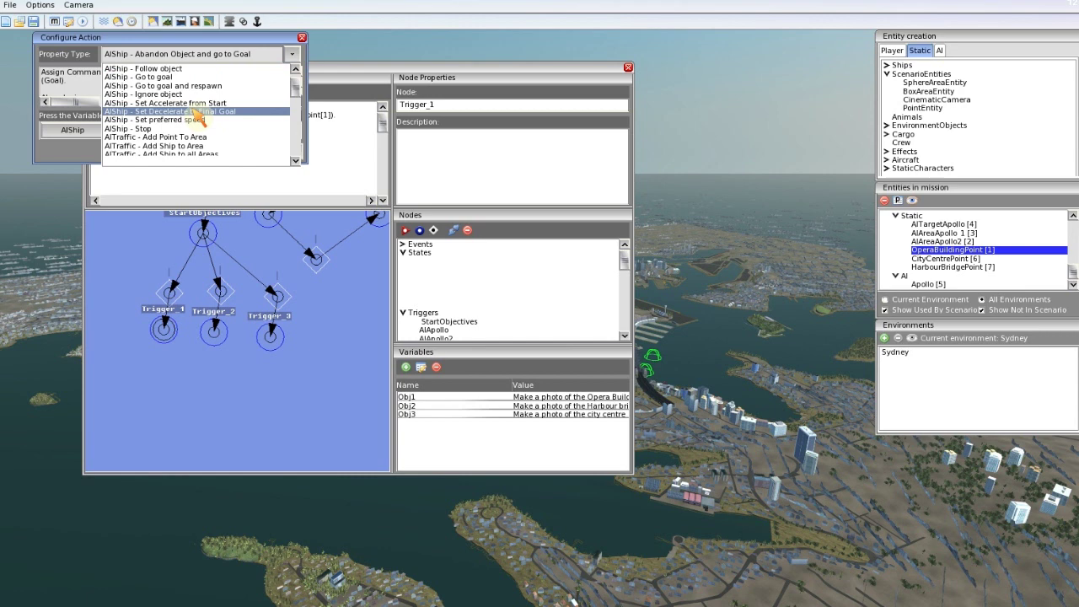
{"action": "scroll", "coordinate": [193, 120], "scroll_direction": "down", "scroll_amount": 10}
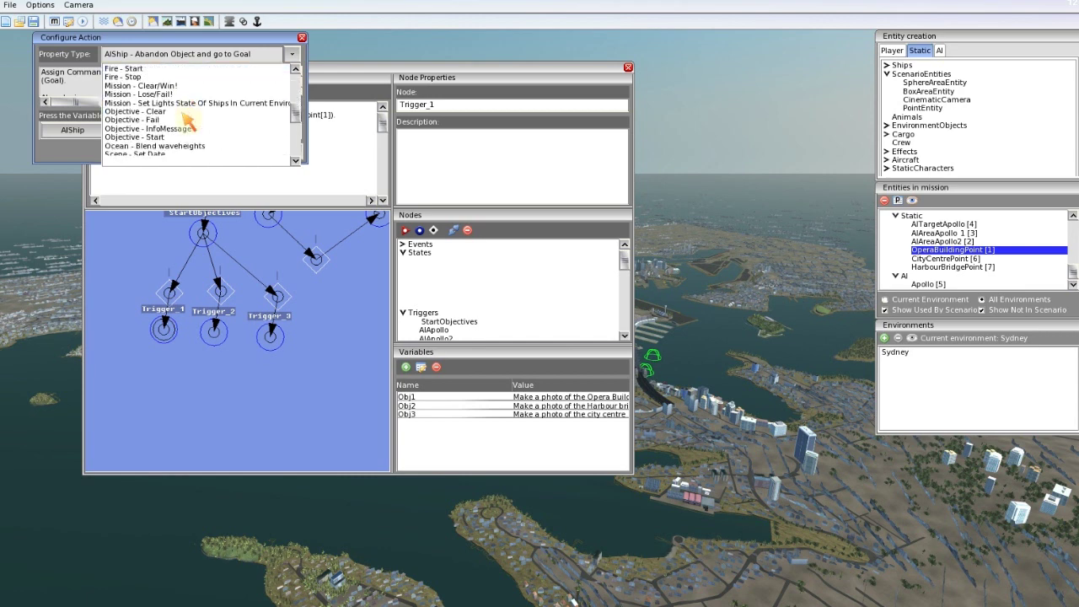
{"action": "left_click", "coordinate": [168, 120]}
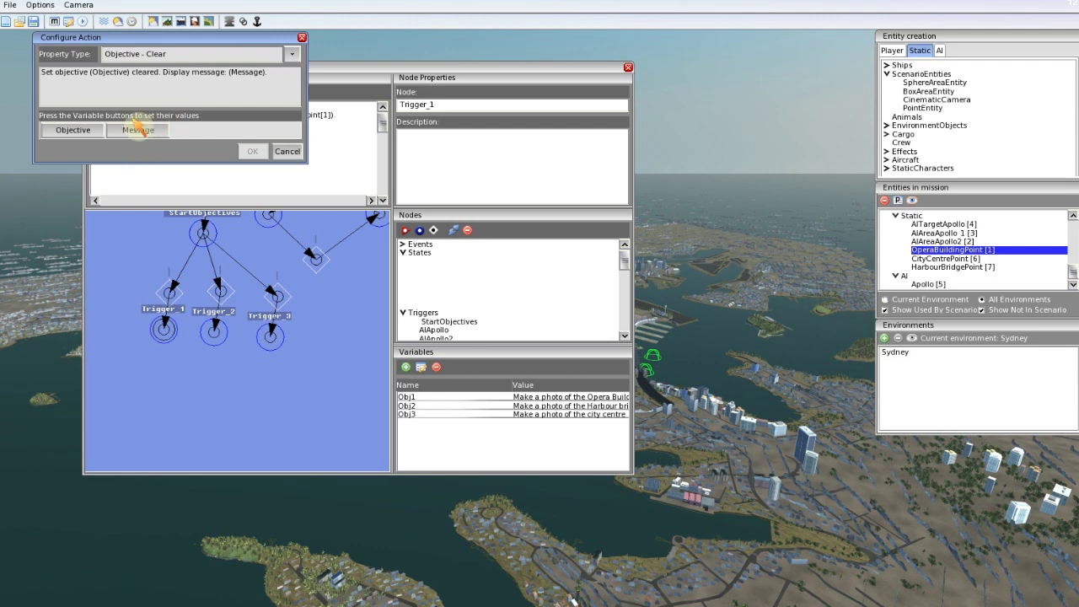
{"action": "left_click", "coordinate": [73, 129]}
{"action": "left_click", "coordinate": [164, 59]}
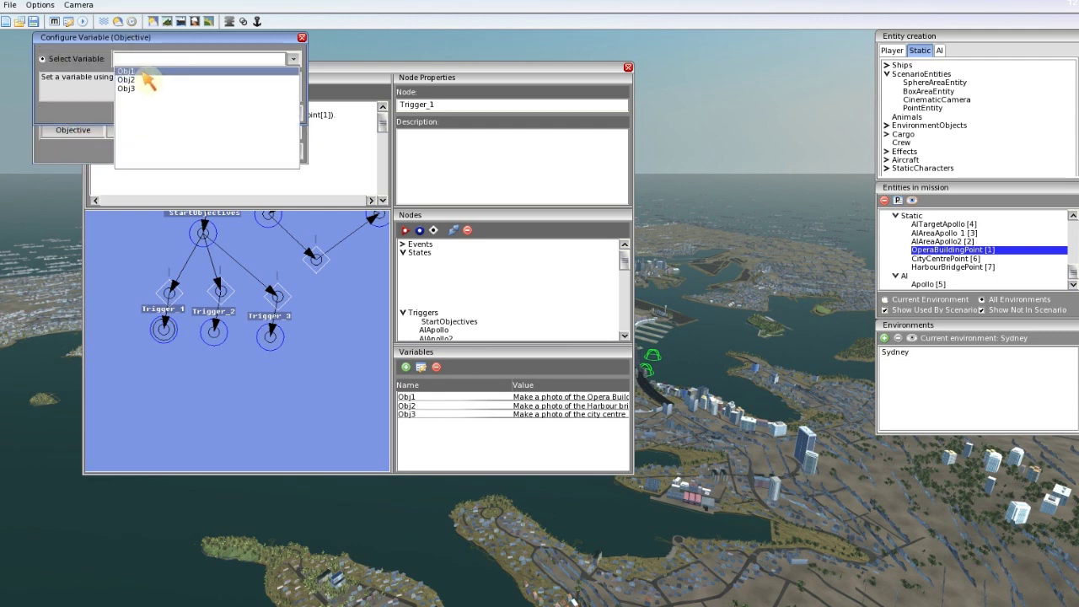
{"action": "left_click", "coordinate": [127, 71]}
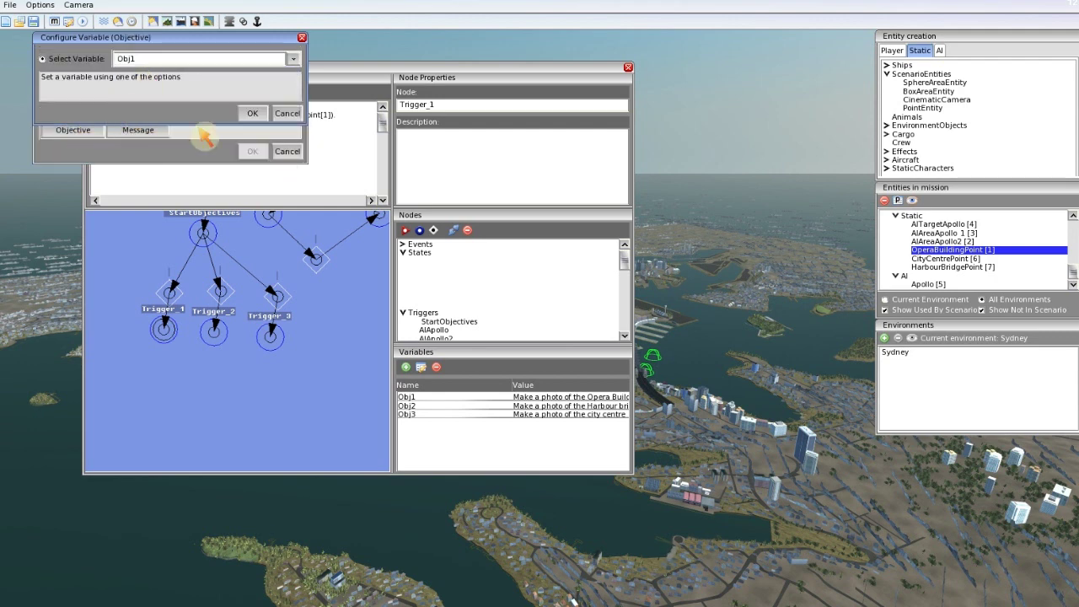
{"action": "left_click", "coordinate": [252, 113]}
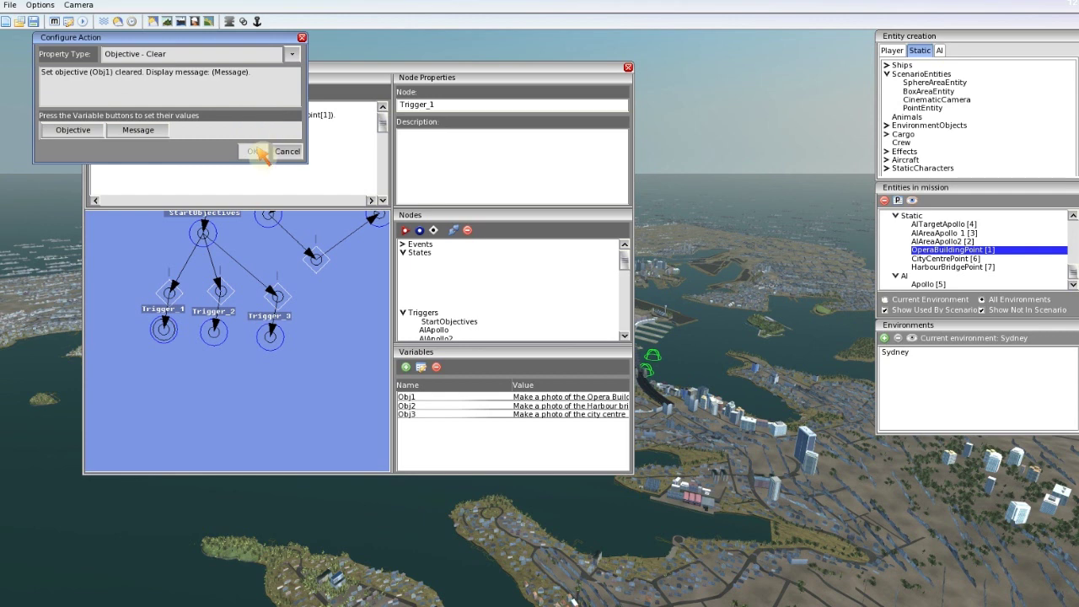
Set the clear action's message to "Nice picture captain" and accept the action
{"action": "left_click", "coordinate": [137, 130]}
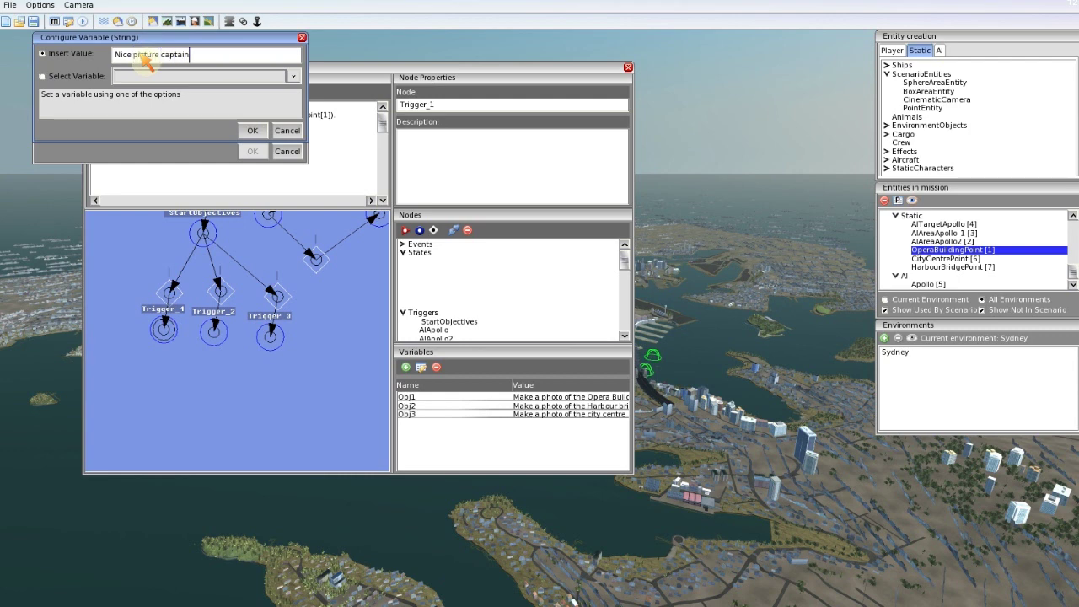
{"action": "type", "text": "."}
{"action": "left_click", "coordinate": [252, 131]}
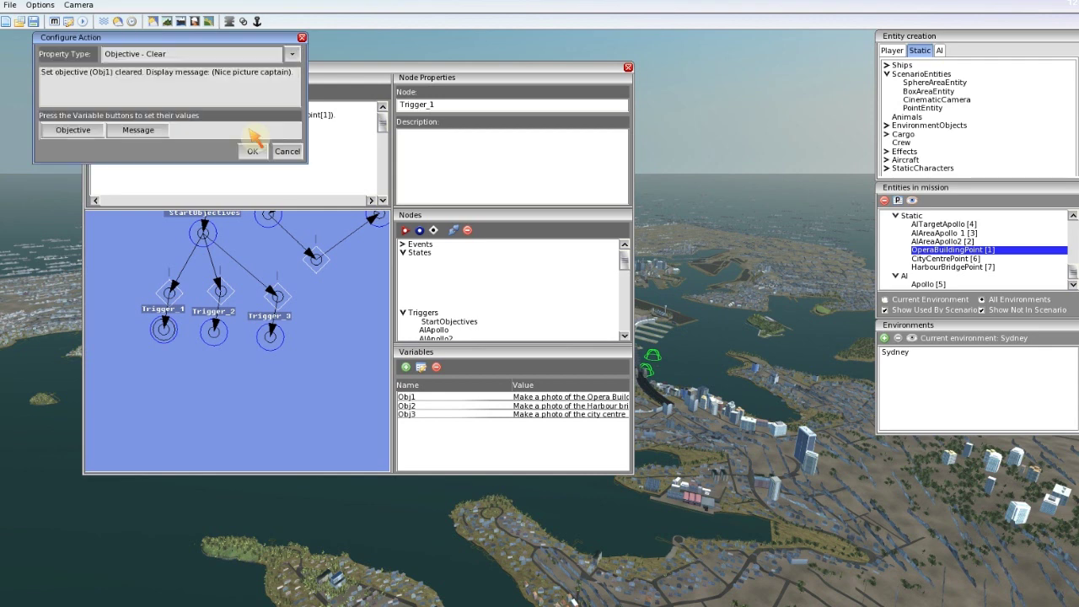
{"action": "left_click", "coordinate": [255, 150]}
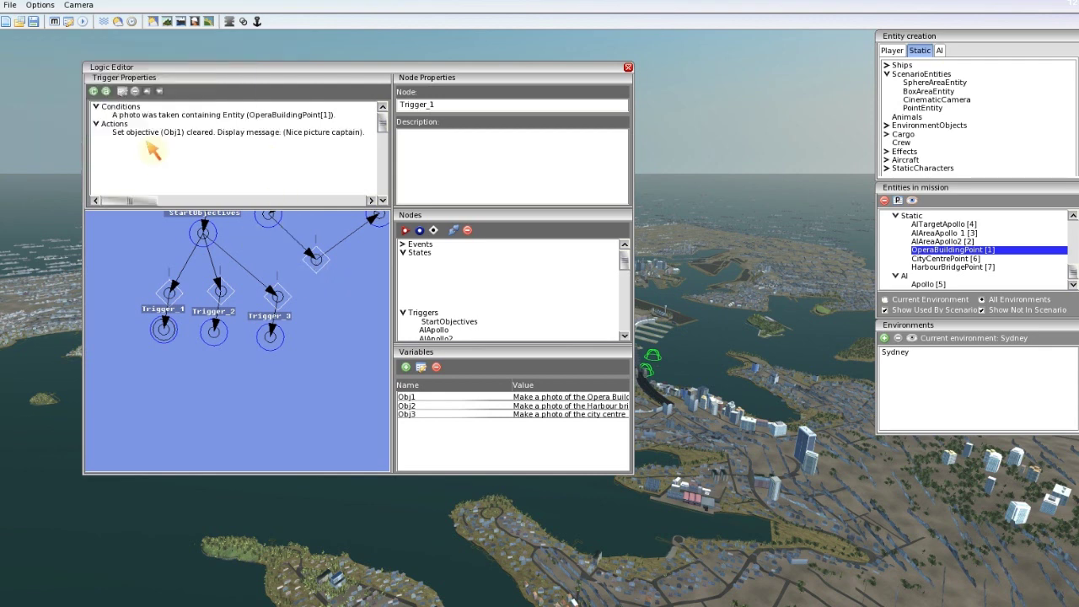
Change the message of Trigger_2's objective-clearing action to "Nice photo of the Harbour Bridge captain"
{"action": "left_click", "coordinate": [203, 359]}
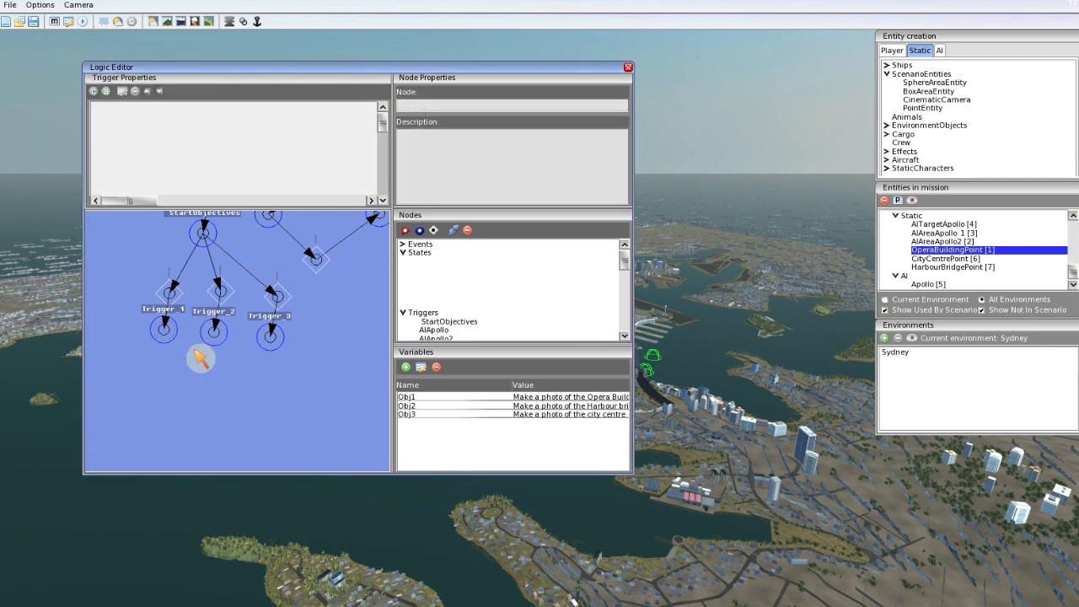
{"action": "left_click", "coordinate": [214, 339]}
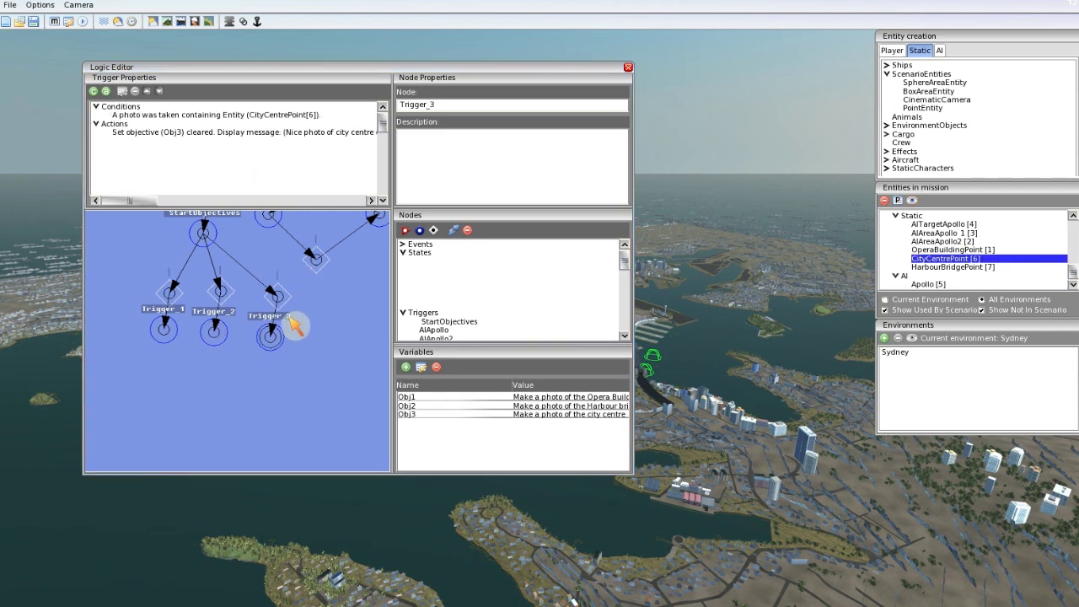
{"action": "left_click", "coordinate": [218, 331]}
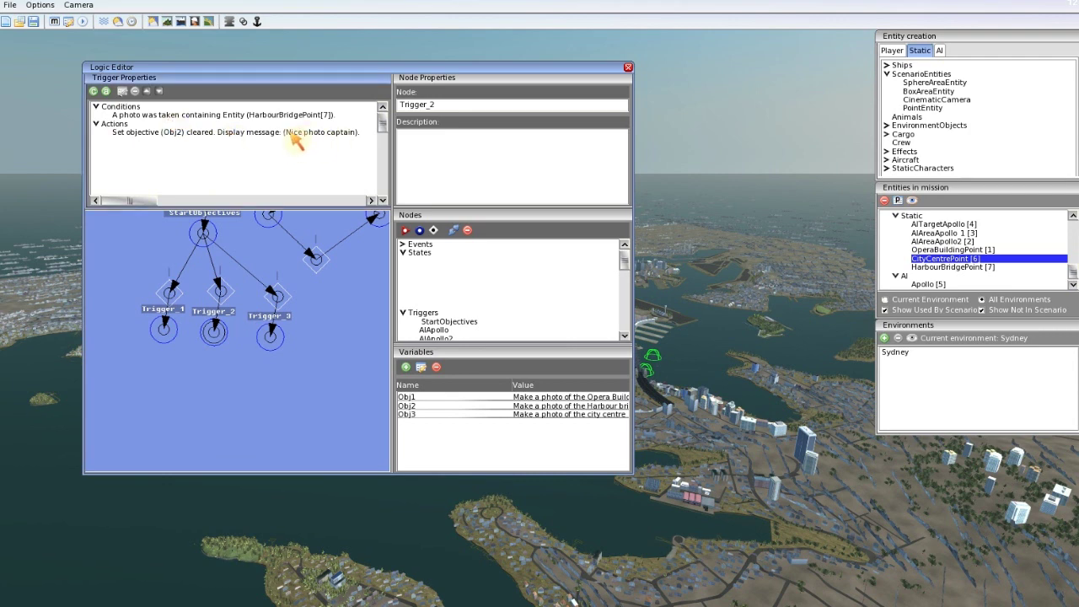
{"action": "left_click", "coordinate": [239, 133]}
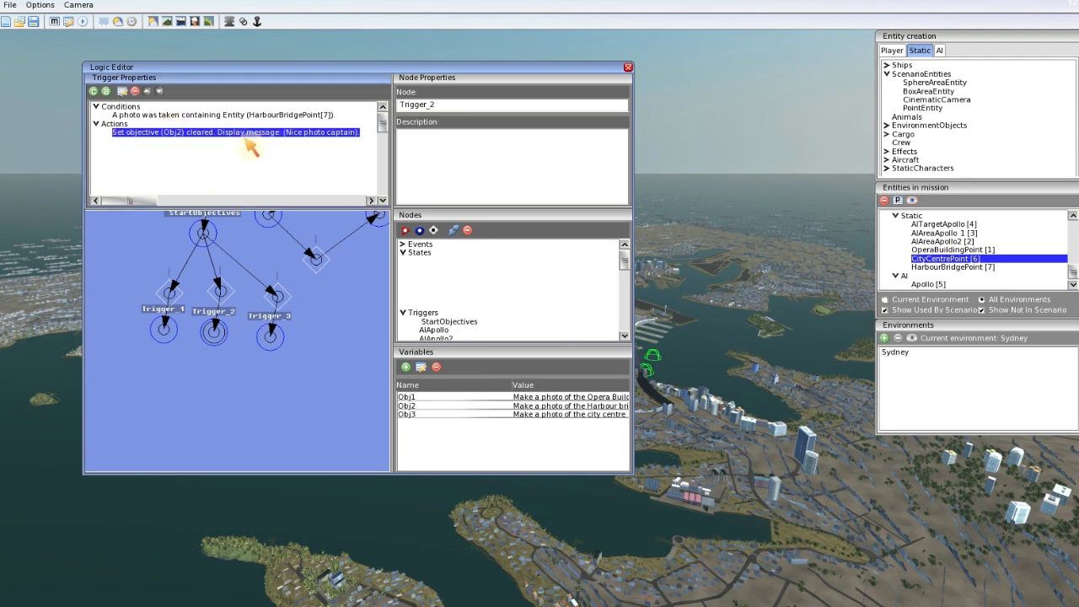
{"action": "left_click", "coordinate": [123, 90]}
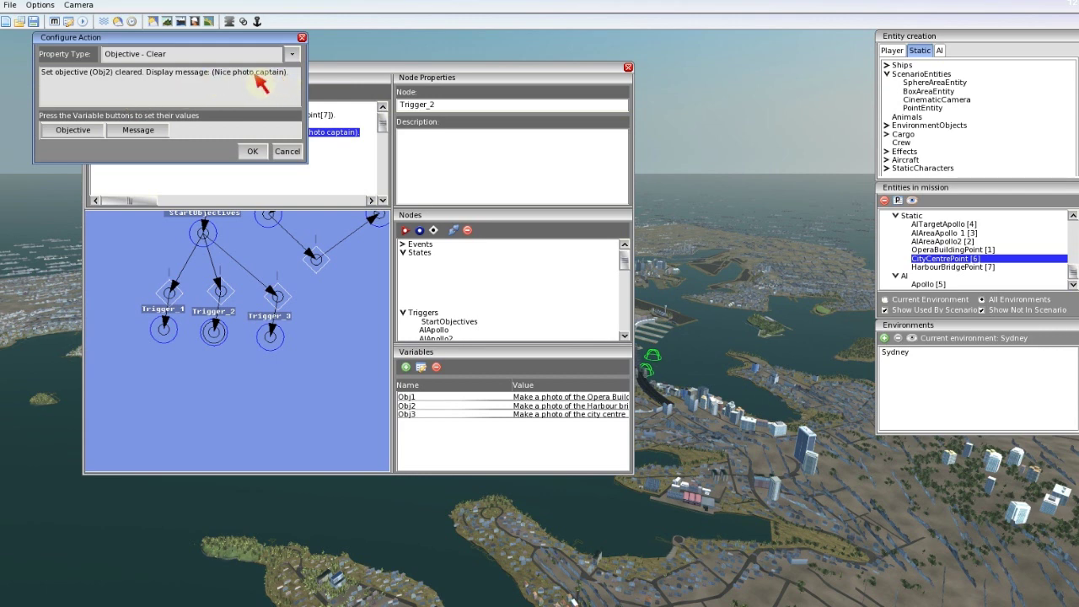
{"action": "left_click", "coordinate": [144, 132]}
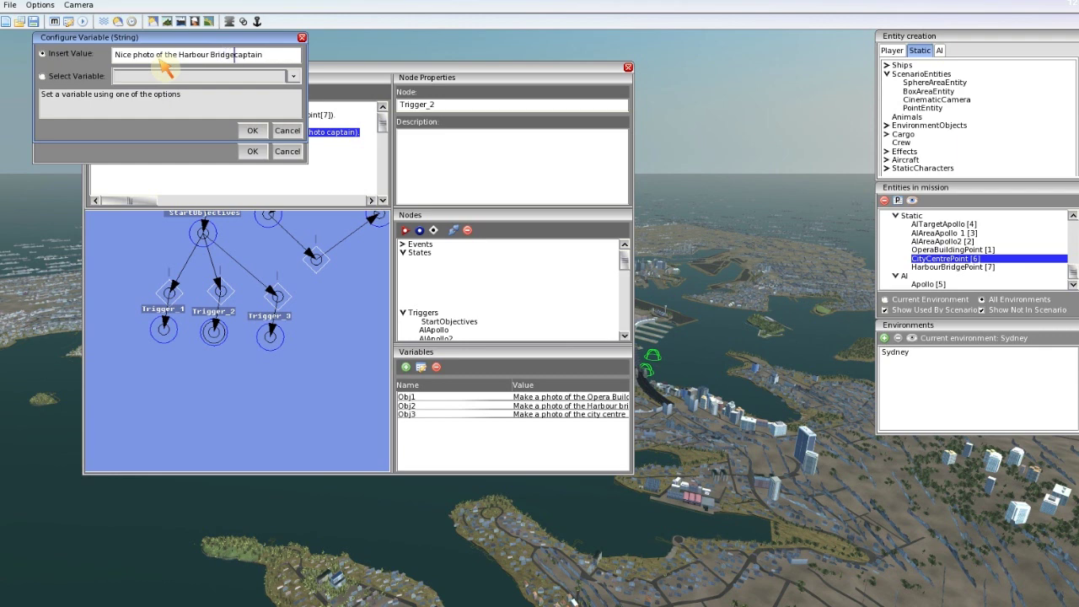
{"action": "left_click", "coordinate": [274, 56]}
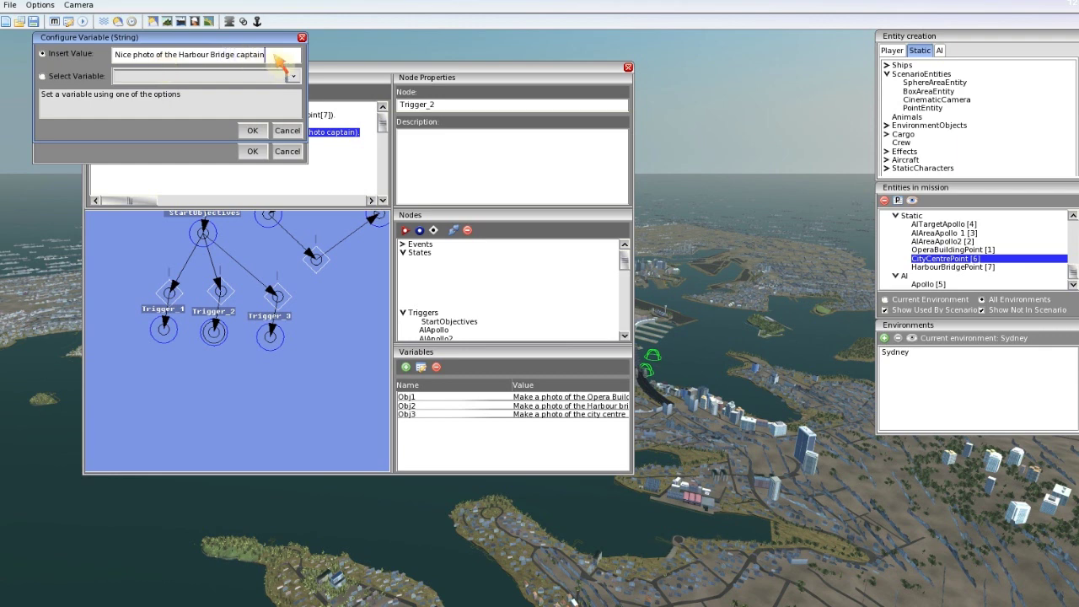
{"action": "left_click", "coordinate": [252, 132]}
{"action": "left_click", "coordinate": [255, 150]}
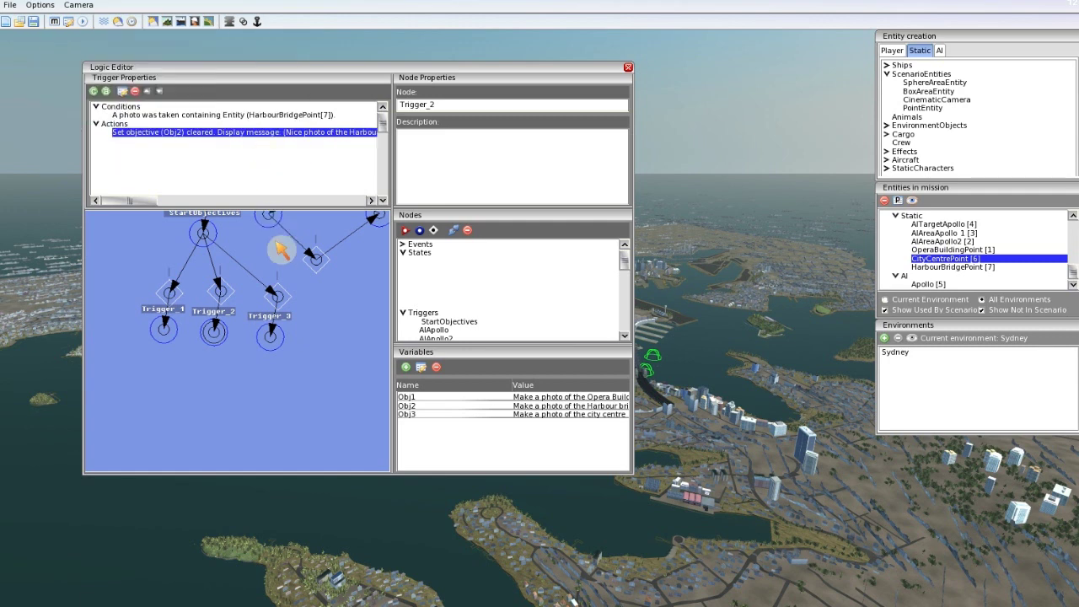
Change the message of Trigger_1's objective-clearing action to "Nice picture of the Opera Building captain!"
{"action": "left_click", "coordinate": [162, 329]}
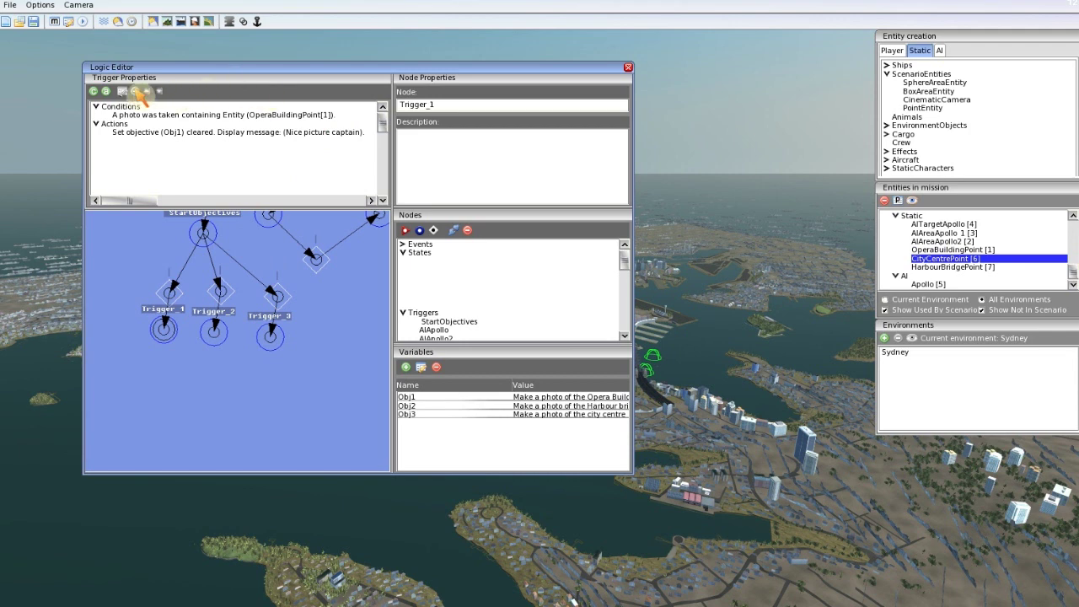
{"action": "left_click", "coordinate": [161, 131]}
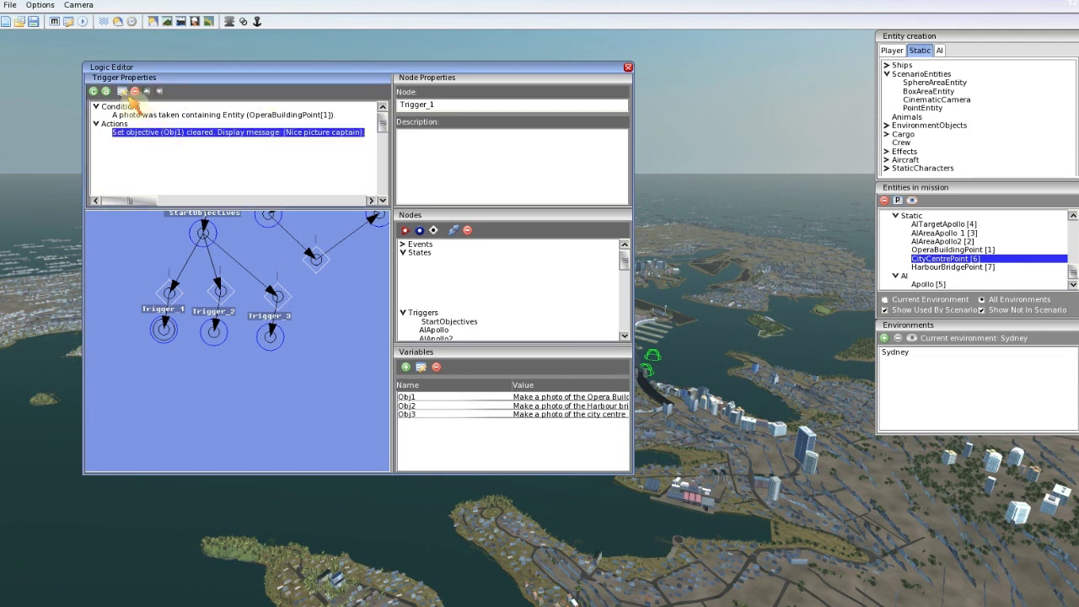
{"action": "double_click", "coordinate": [162, 135]}
{"action": "left_click", "coordinate": [157, 132]}
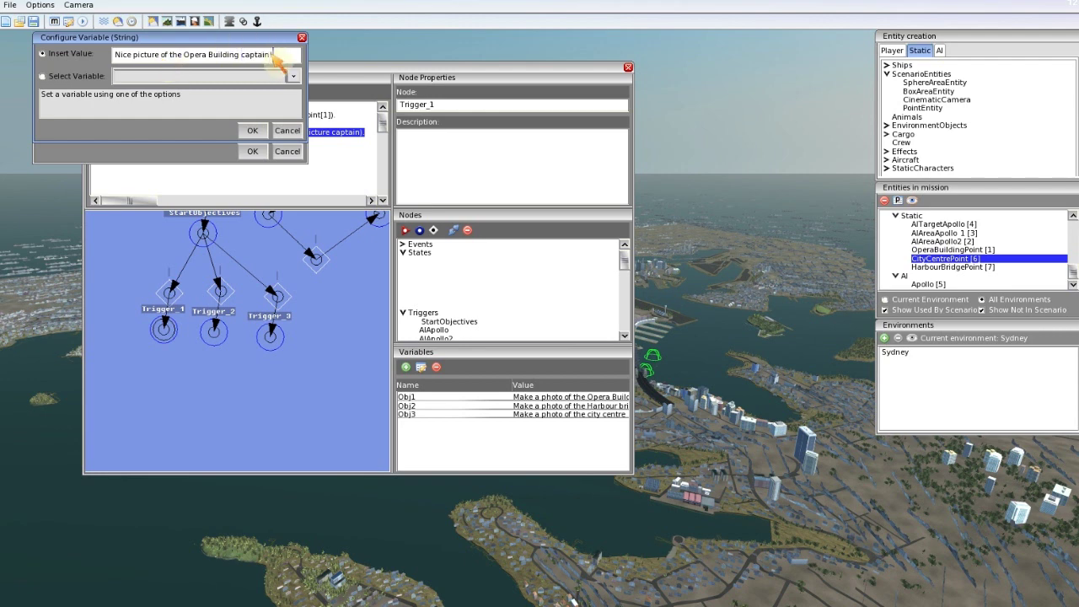
{"action": "left_click", "coordinate": [252, 131]}
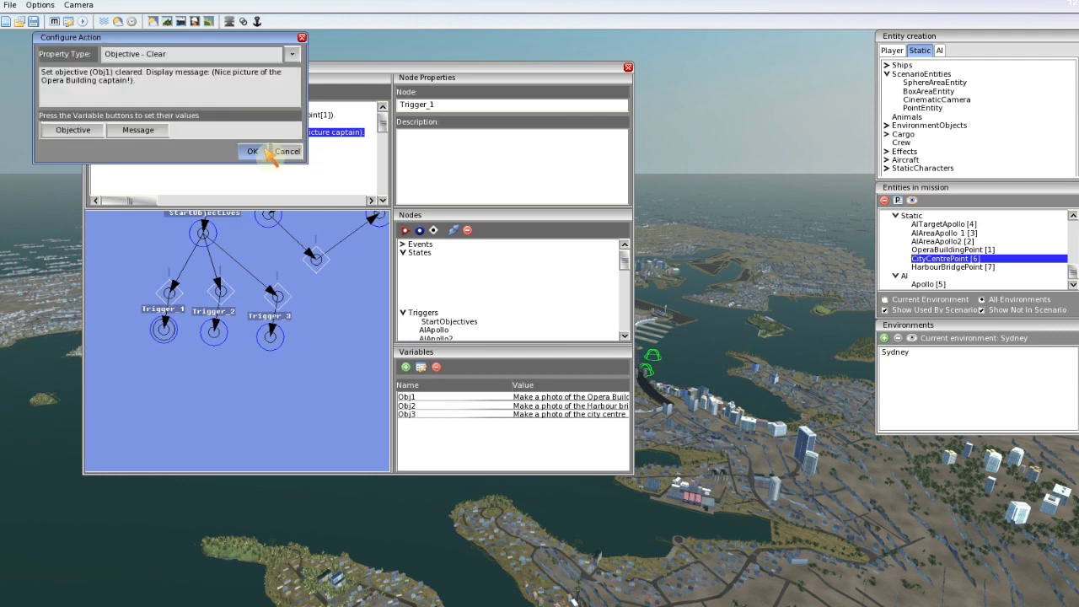
{"action": "left_click", "coordinate": [257, 152]}
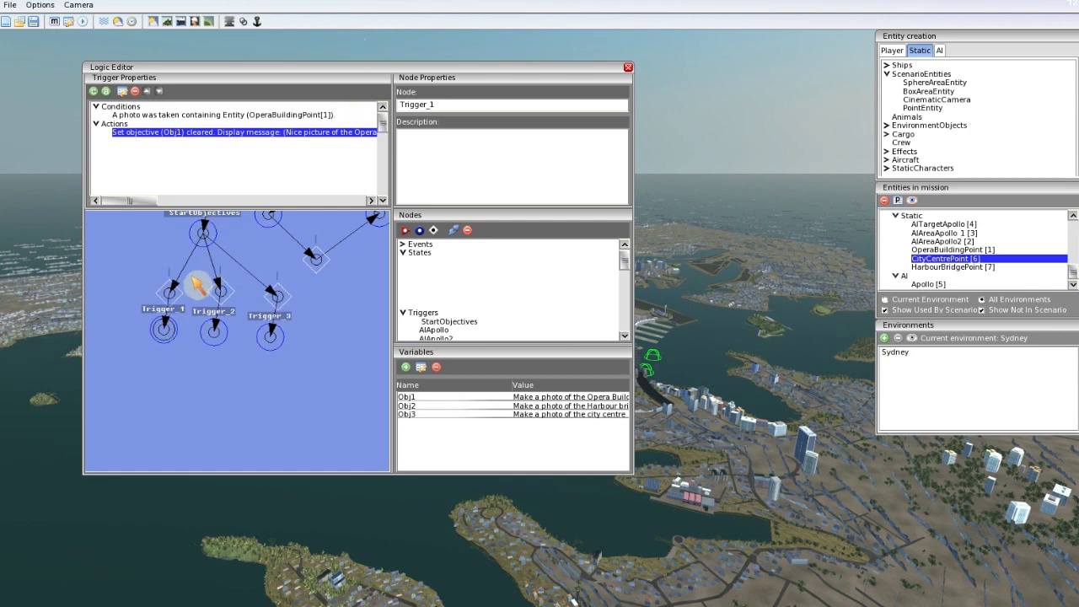
Run the mission in test mode, delete Trigger_1's photo condition to fire its objective clearing, and dismiss the message
{"action": "left_click", "coordinate": [84, 23]}
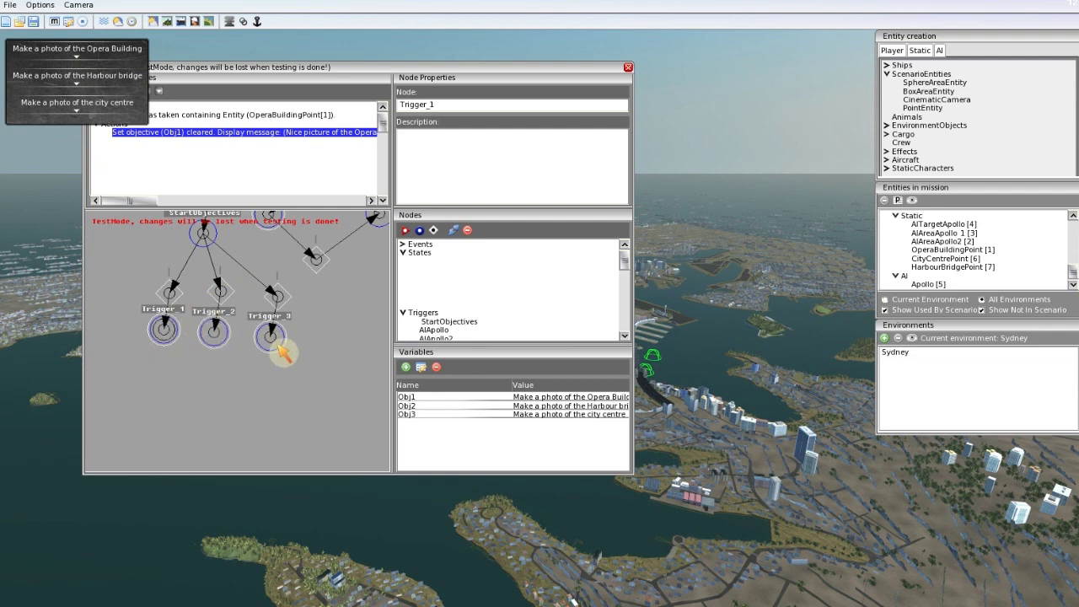
{"action": "left_click", "coordinate": [172, 335]}
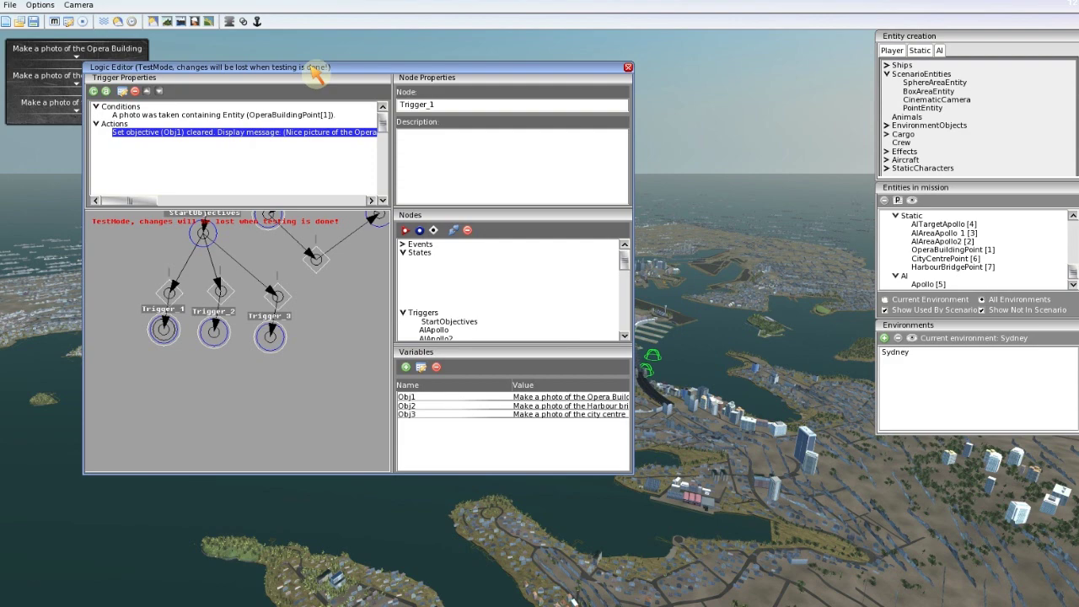
{"action": "left_click_drag", "start_coordinate": [313, 74], "coordinate": [291, 163]}
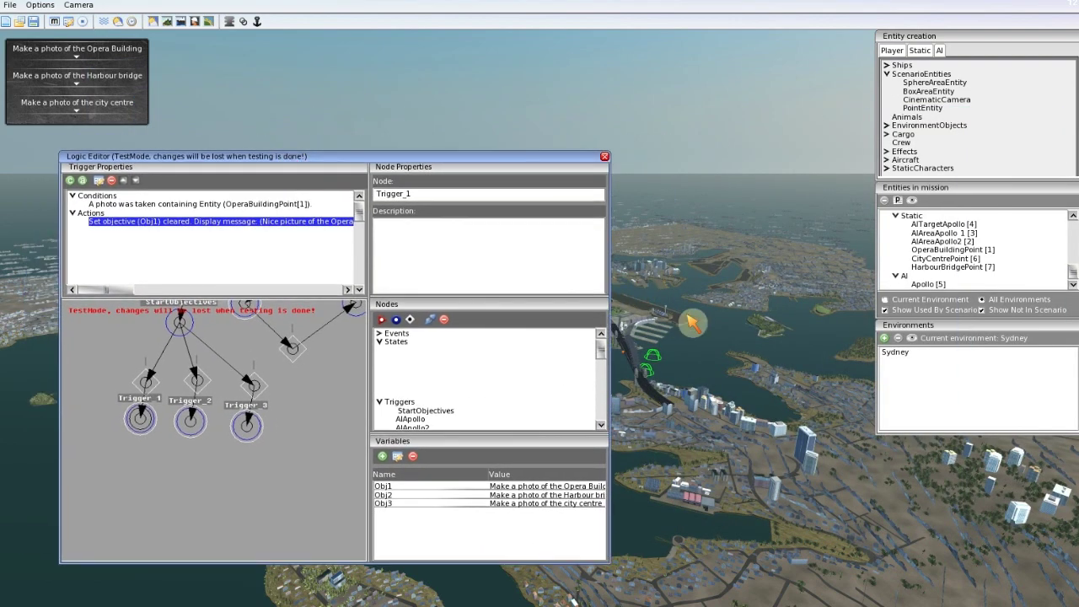
{"action": "mouse_move", "coordinate": [687, 314]}
{"action": "right_mouse_down"}
{"action": "mouse_move", "coordinate": [673, 302]}
{"action": "mouse_move", "coordinate": [691, 325]}
{"action": "right_mouse_up"}
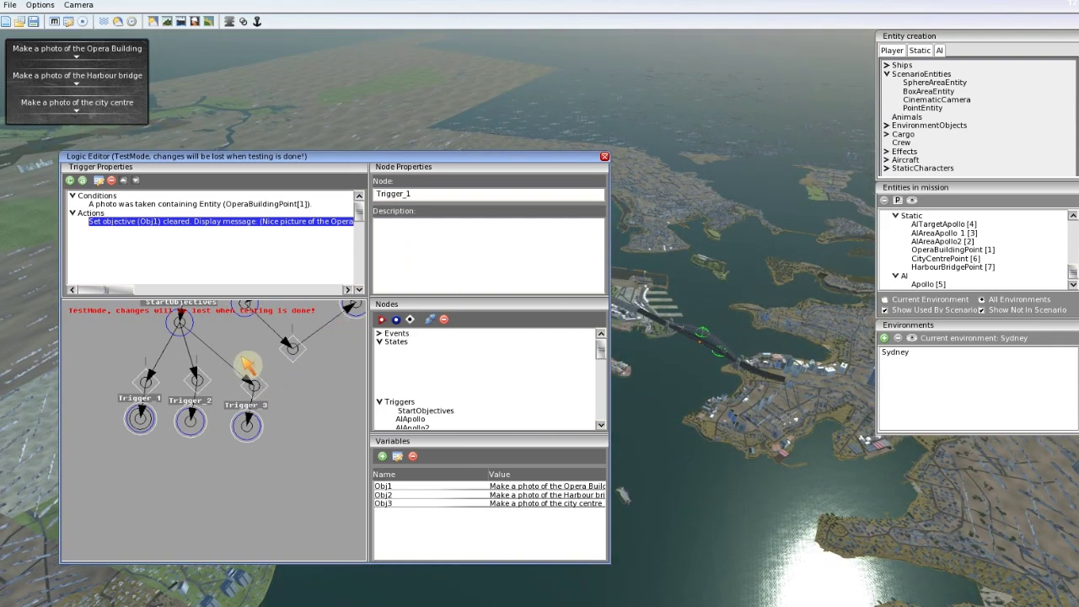
{"action": "left_click", "coordinate": [173, 205]}
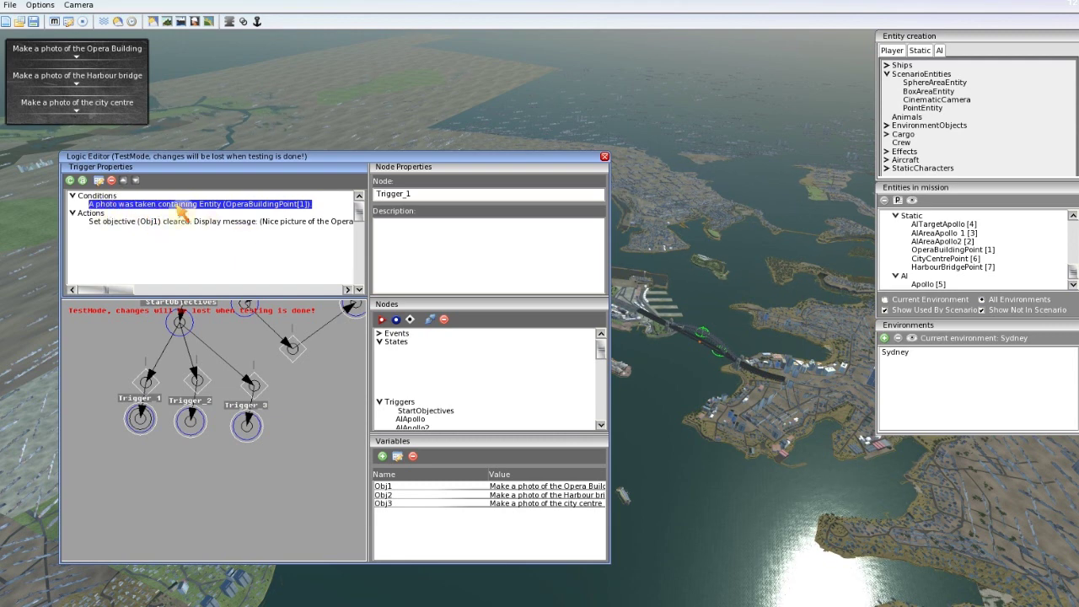
{"action": "left_click", "coordinate": [111, 180]}
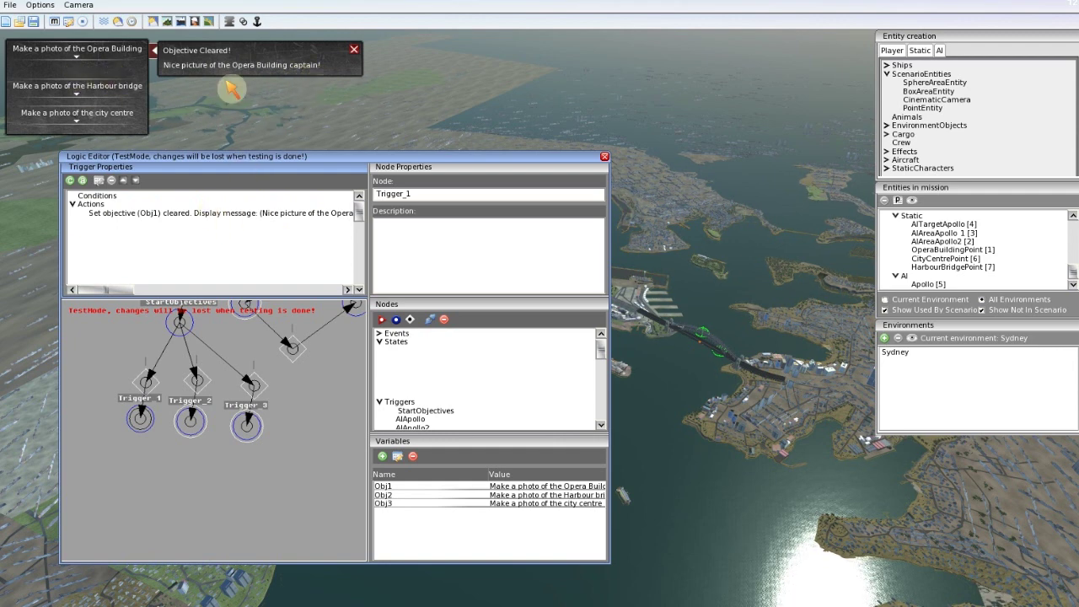
{"action": "left_click", "coordinate": [355, 50]}
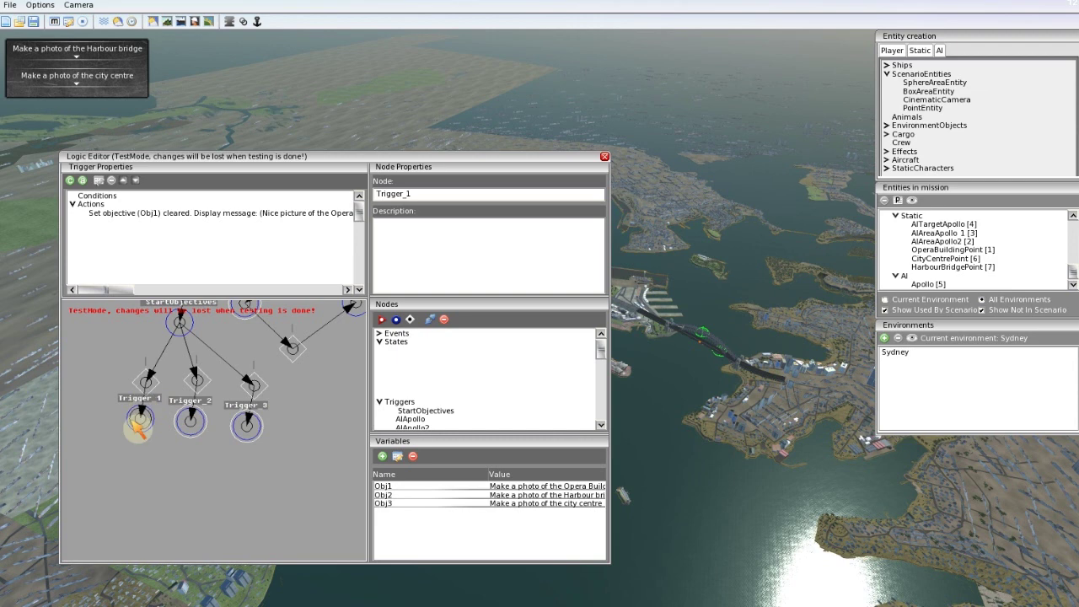
Test Trigger_2 and Trigger_3 by deleting their photo conditions, and dismiss both objective messages
{"action": "left_click", "coordinate": [199, 423]}
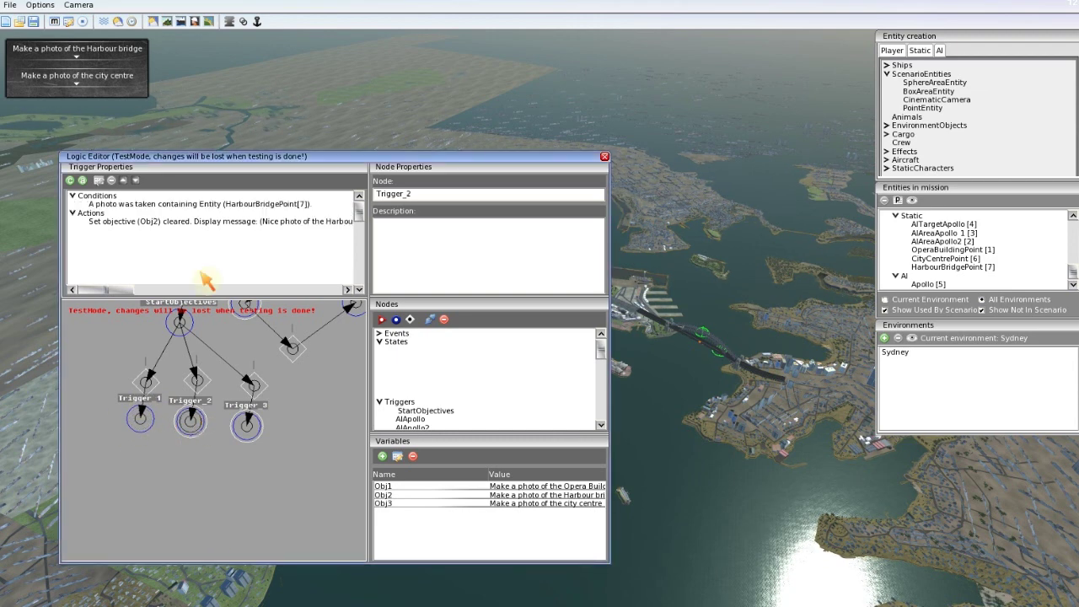
{"action": "left_click", "coordinate": [206, 206]}
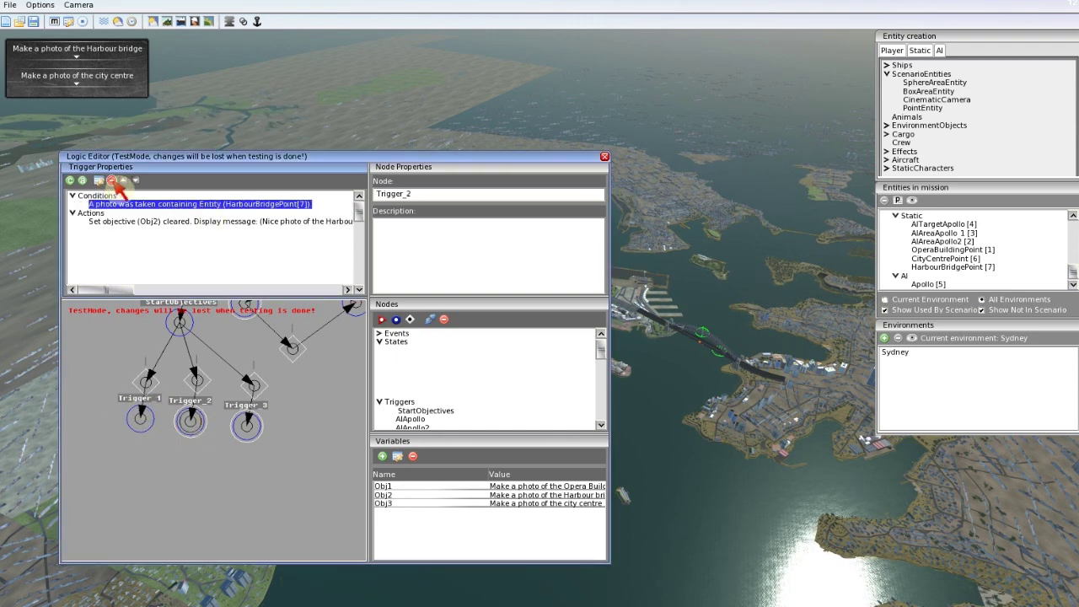
{"action": "left_click", "coordinate": [112, 181]}
{"action": "left_click", "coordinate": [247, 424]}
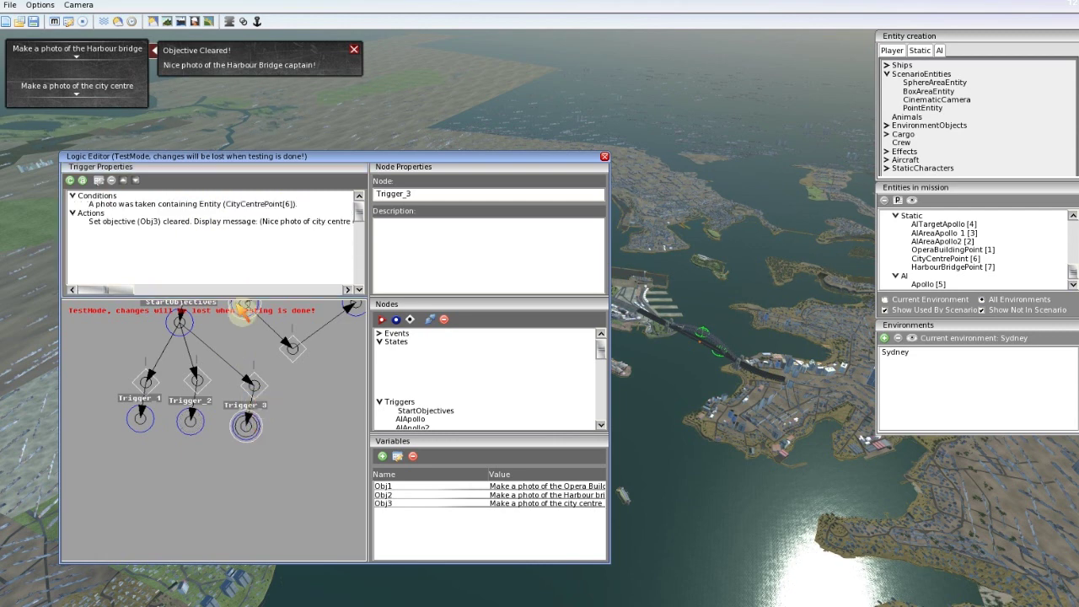
{"action": "left_click", "coordinate": [156, 205]}
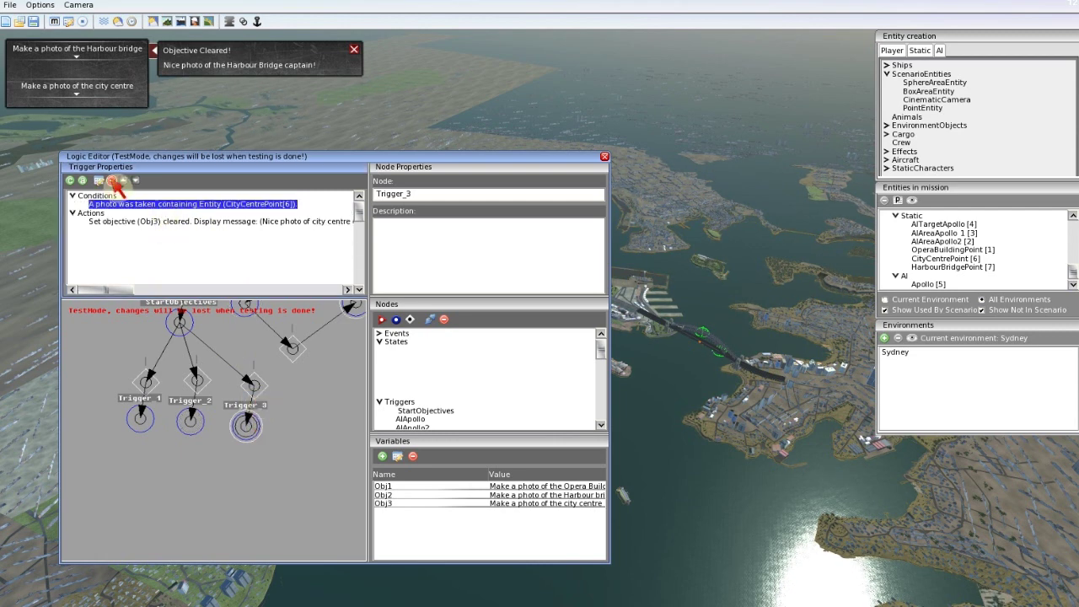
{"action": "left_click", "coordinate": [112, 181]}
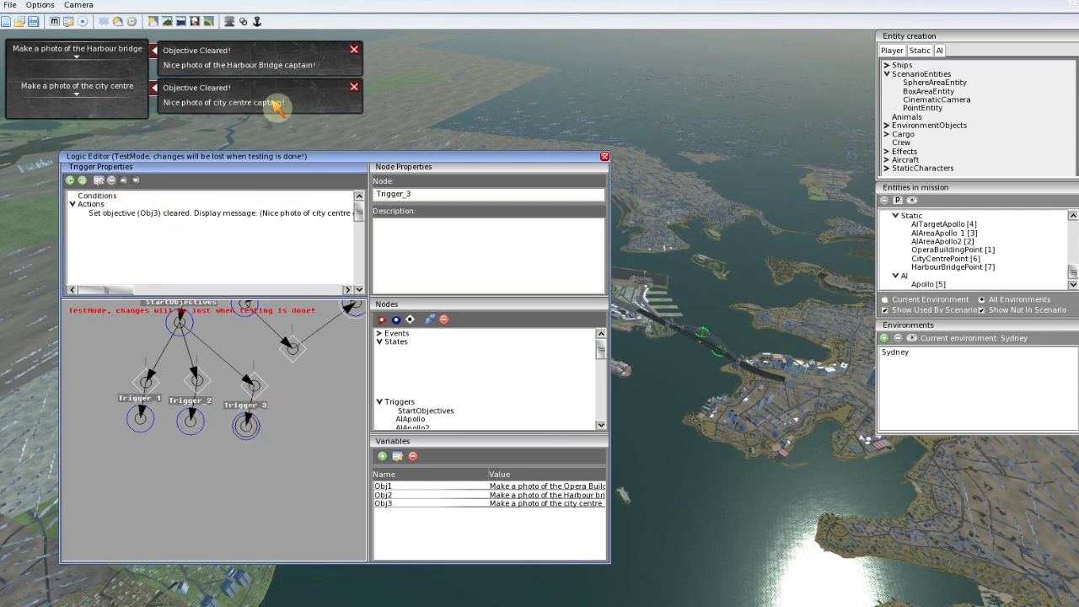
{"action": "left_click", "coordinate": [355, 87]}
{"action": "left_click", "coordinate": [355, 50]}
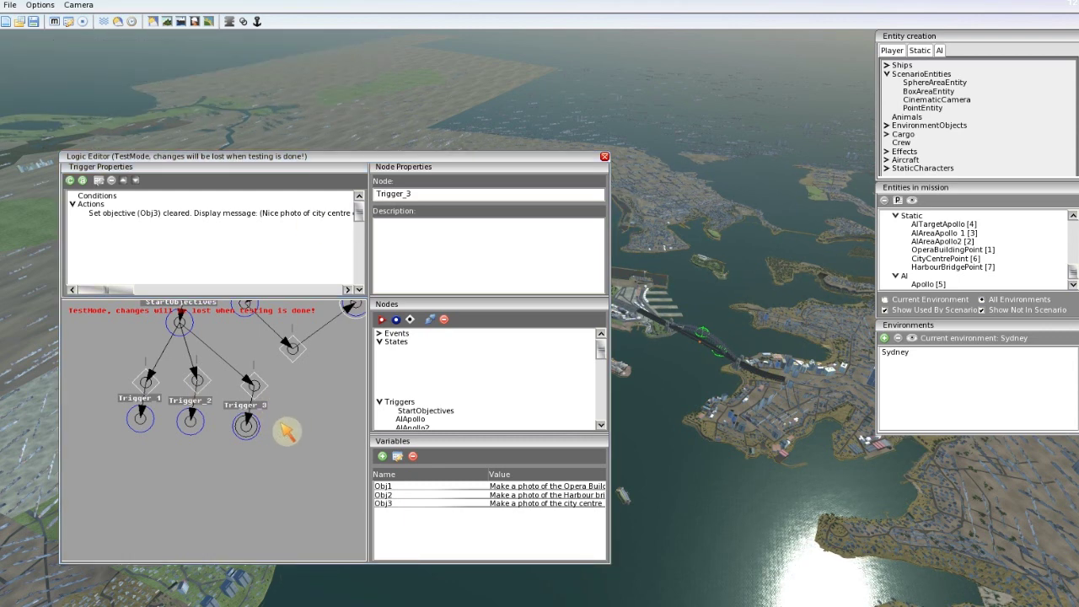
Collapse the Logic Editor and examine the Harbour Bridge, the AI ship's route and the Opera Building in the running test
{"action": "mouse_move", "coordinate": [327, 383]}
{"action": "left_mouse_down"}
{"action": "mouse_move", "coordinate": [298, 429]}
{"action": "mouse_move", "coordinate": [349, 386]}
{"action": "mouse_move", "coordinate": [330, 366]}
{"action": "mouse_move", "coordinate": [314, 394]}
{"action": "left_mouse_up"}
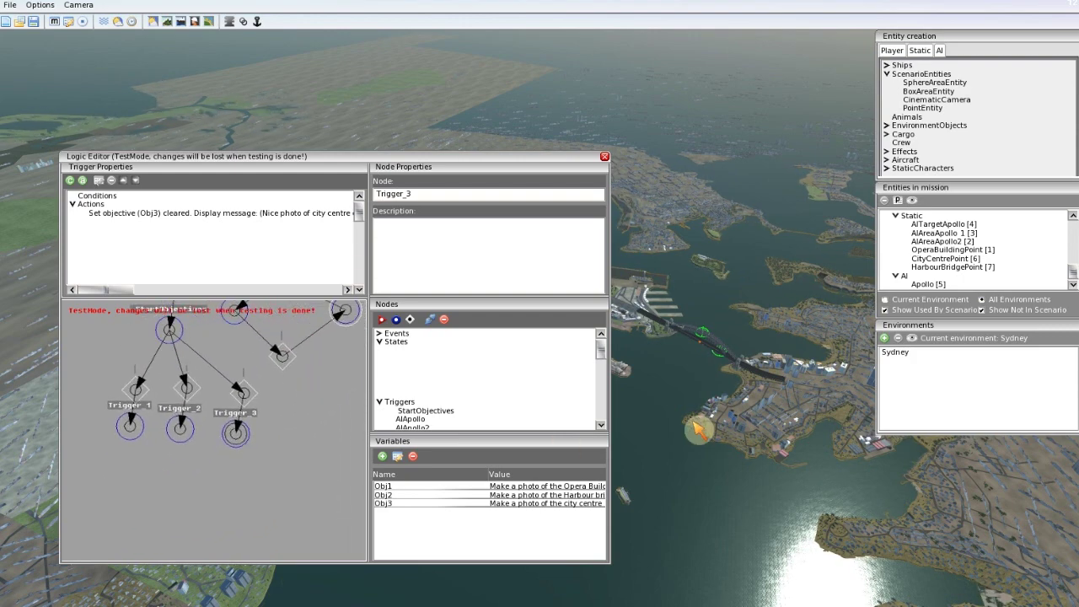
{"action": "right_click_drag", "start_coordinate": [726, 417], "coordinate": [625, 371]}
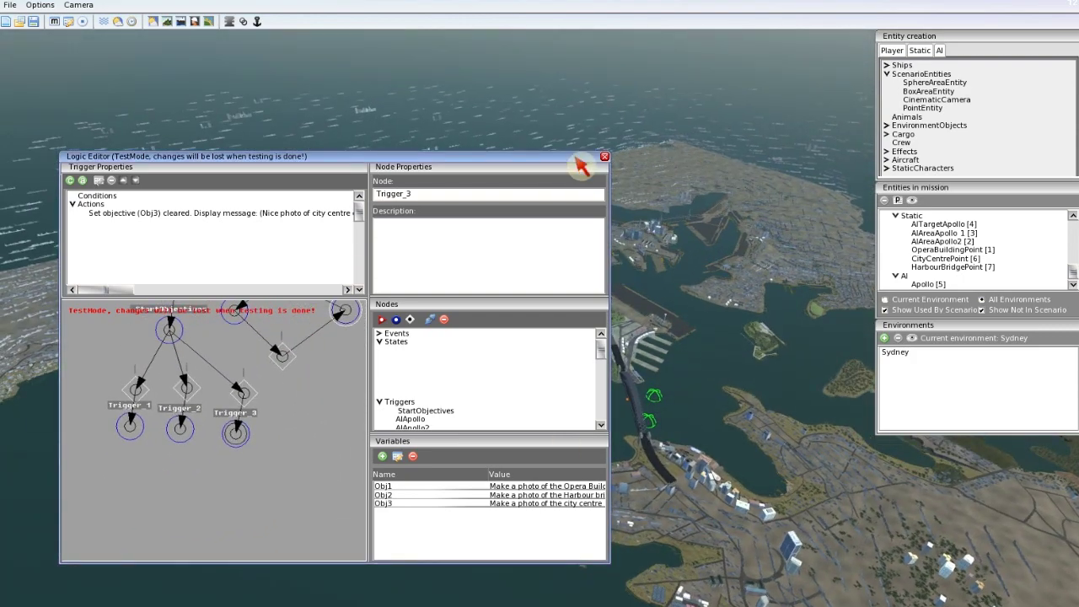
{"action": "double_click", "coordinate": [577, 159]}
{"action": "right_click_drag", "start_coordinate": [744, 415], "coordinate": [710, 414]}
{"action": "scroll", "coordinate": [708, 413], "scroll_direction": "up", "scroll_amount": 3}
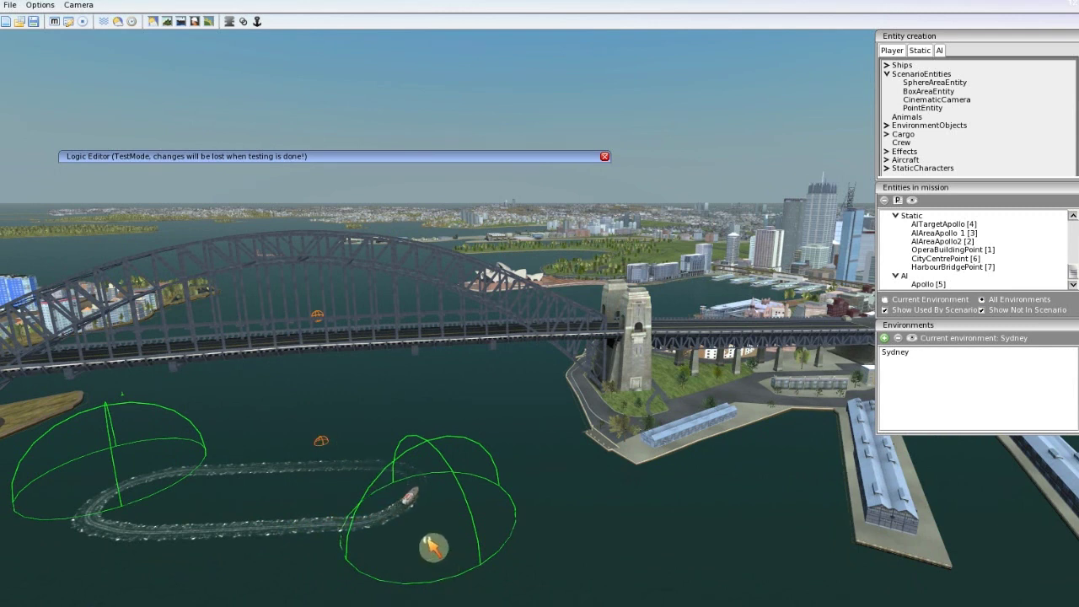
{"action": "right_click_drag", "start_coordinate": [409, 485], "coordinate": [526, 480]}
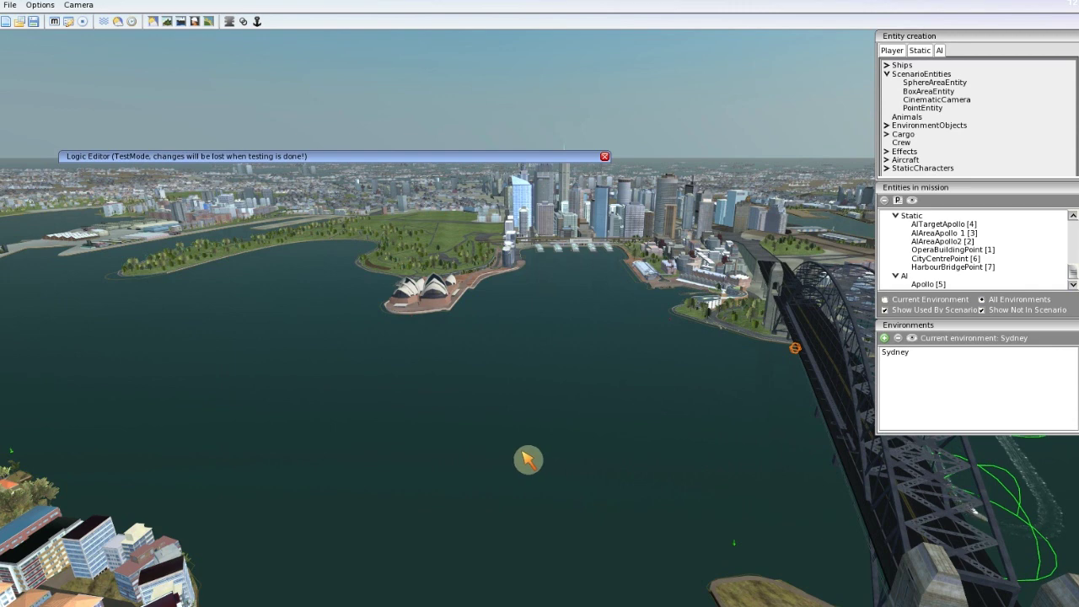
{"action": "right_click_drag", "start_coordinate": [523, 452], "coordinate": [608, 344]}
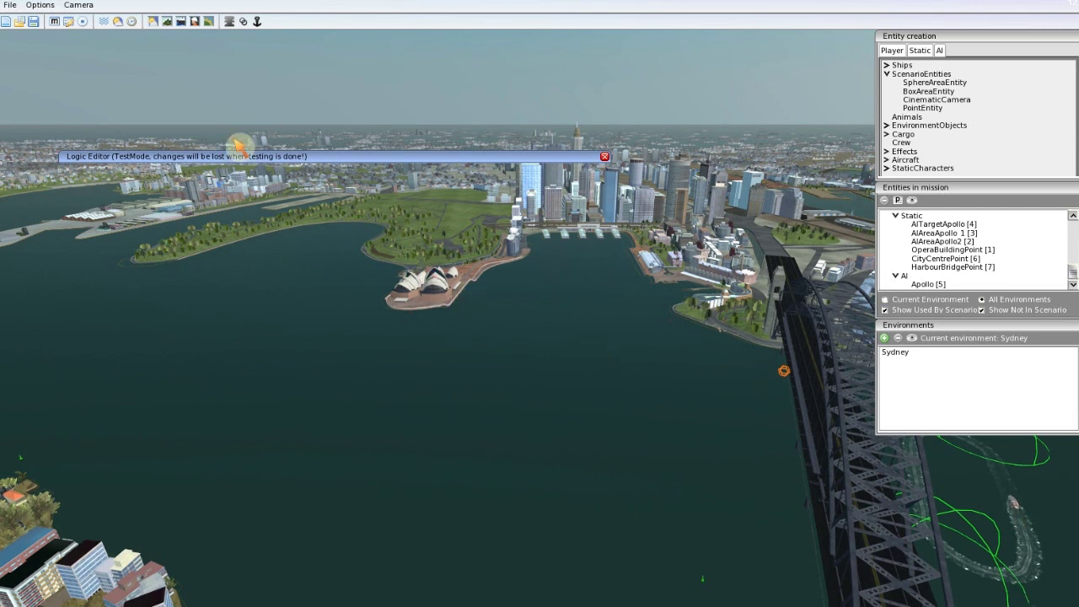
End the mission test and expand the Logic Editor again with the StartObjectives trigger graph in view
{"action": "left_click", "coordinate": [85, 24]}
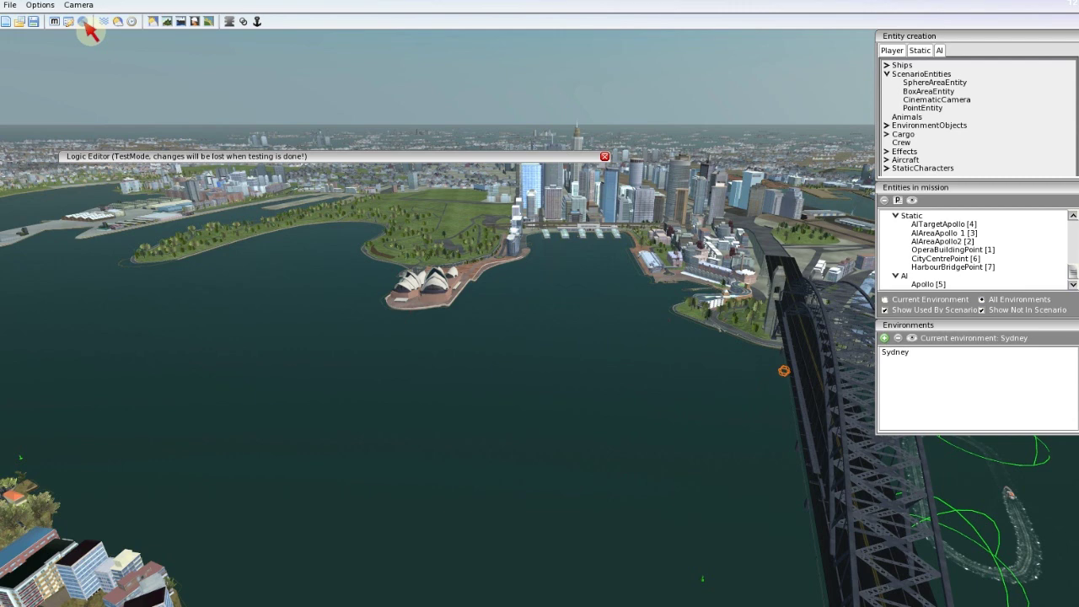
{"action": "left_click", "coordinate": [84, 23]}
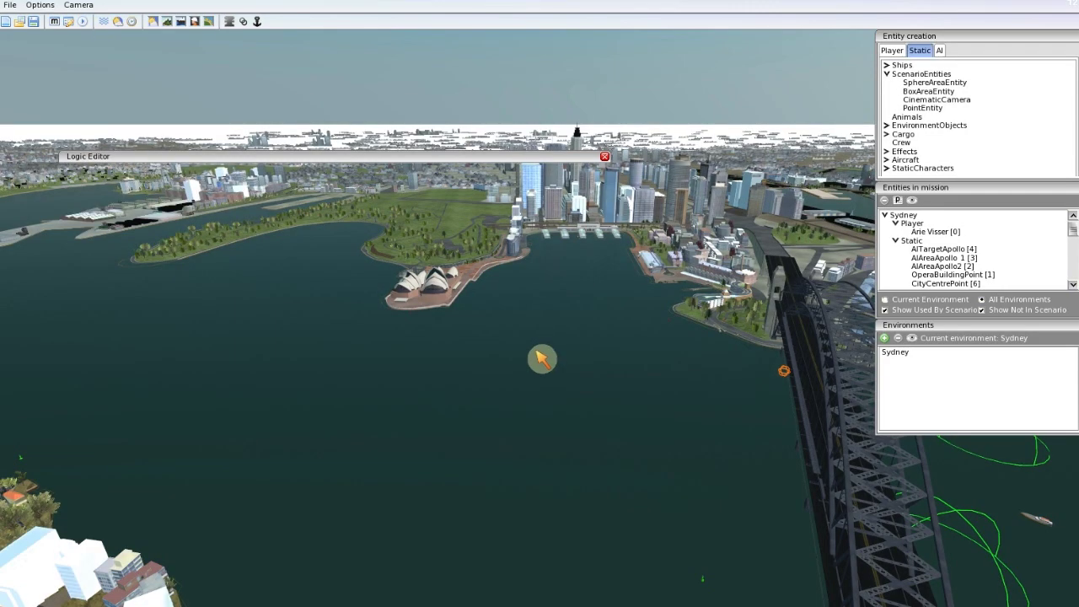
{"action": "mouse_move", "coordinate": [537, 351]}
{"action": "middle_mouse_down"}
{"action": "mouse_move", "coordinate": [513, 353]}
{"action": "mouse_move", "coordinate": [529, 365]}
{"action": "middle_mouse_up"}
{"action": "left_click", "coordinate": [487, 157]}
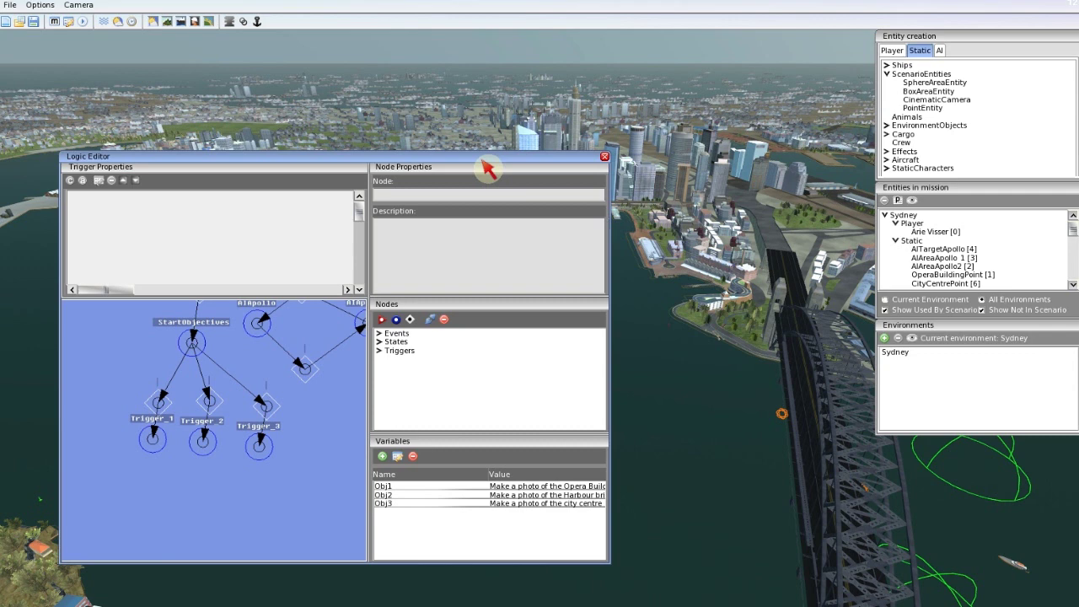
{"action": "middle_click_drag", "start_coordinate": [299, 452], "coordinate": [301, 450]}
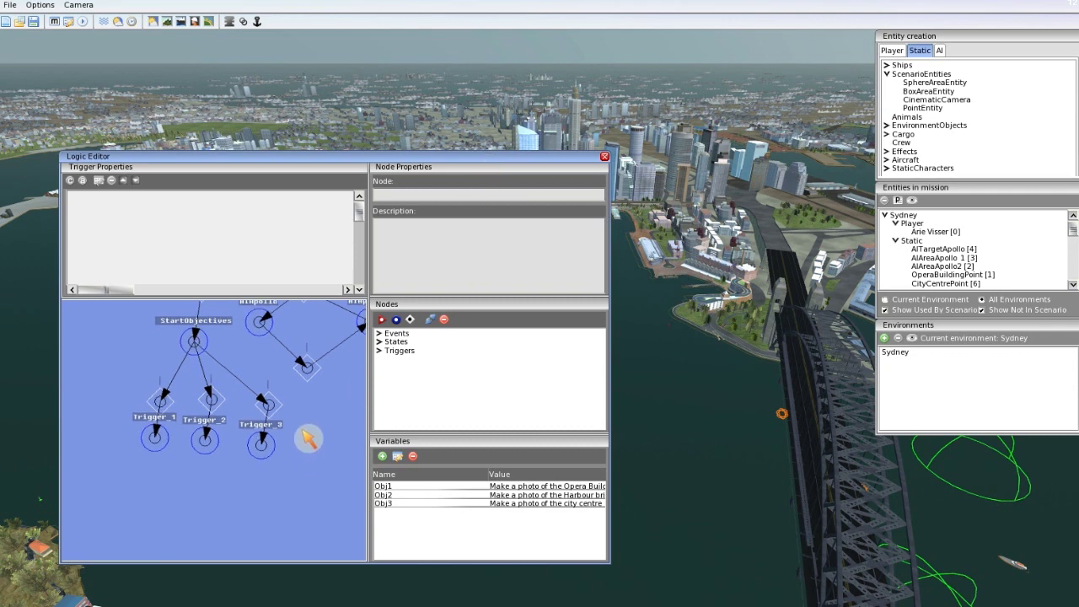
{"action": "scroll", "coordinate": [295, 430], "scroll_direction": "down", "scroll_amount": 2}
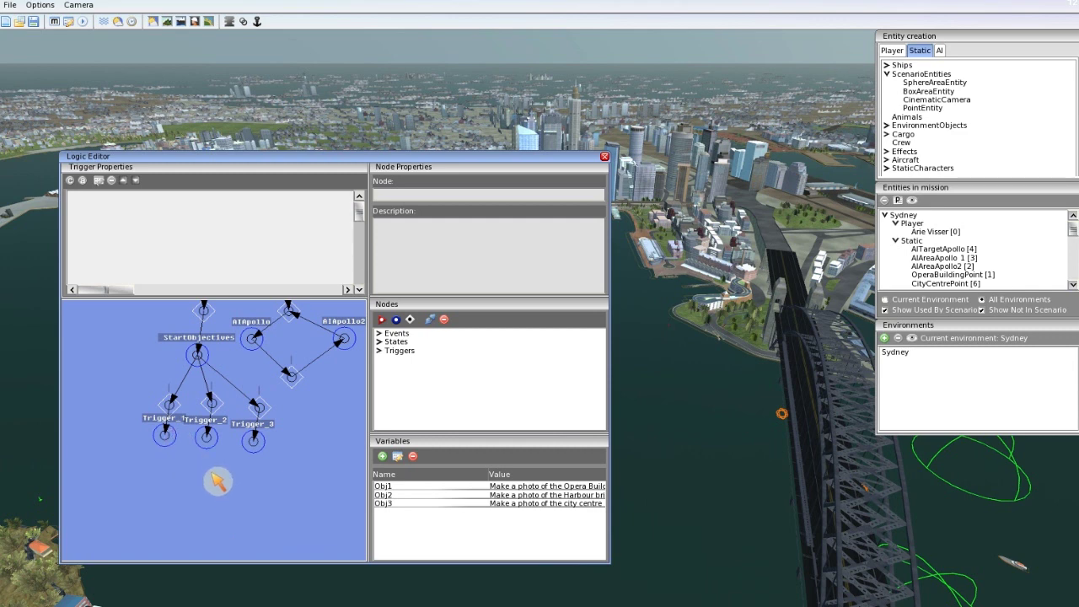
{"action": "scroll", "coordinate": [217, 472], "scroll_direction": "down", "scroll_amount": 3}
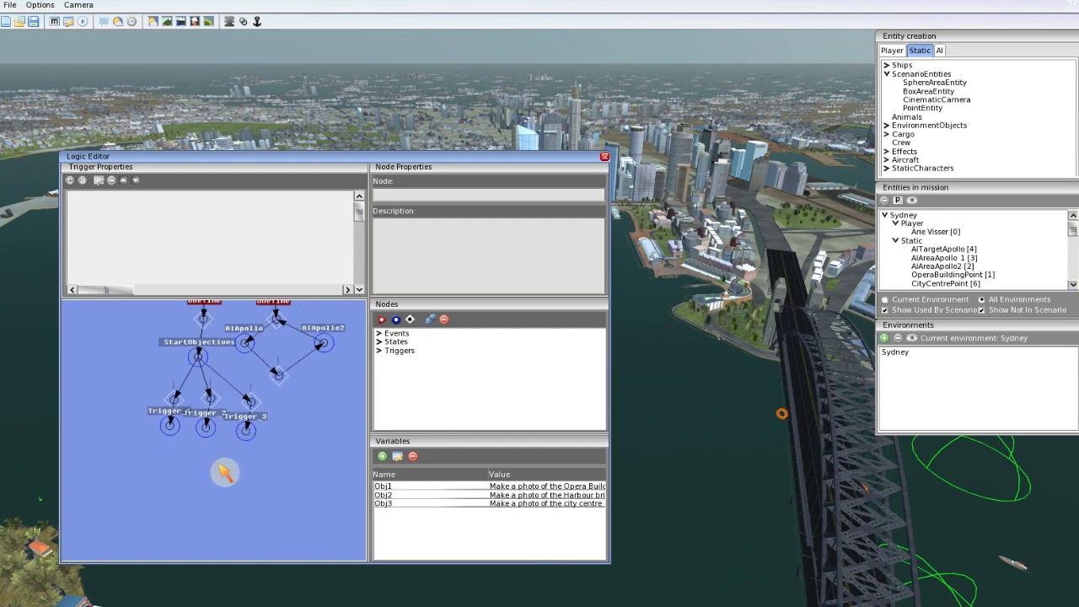
Add a Boolean variable named Obj1Cleared with the value False to the mission's logic variables
{"action": "left_click", "coordinate": [382, 458]}
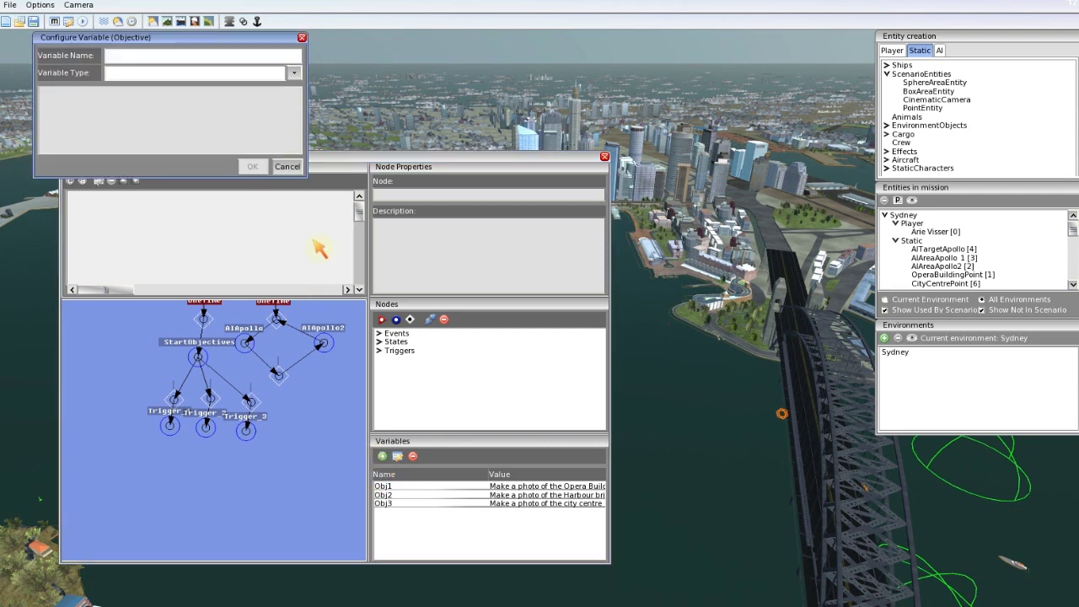
{"action": "left_click", "coordinate": [293, 73]}
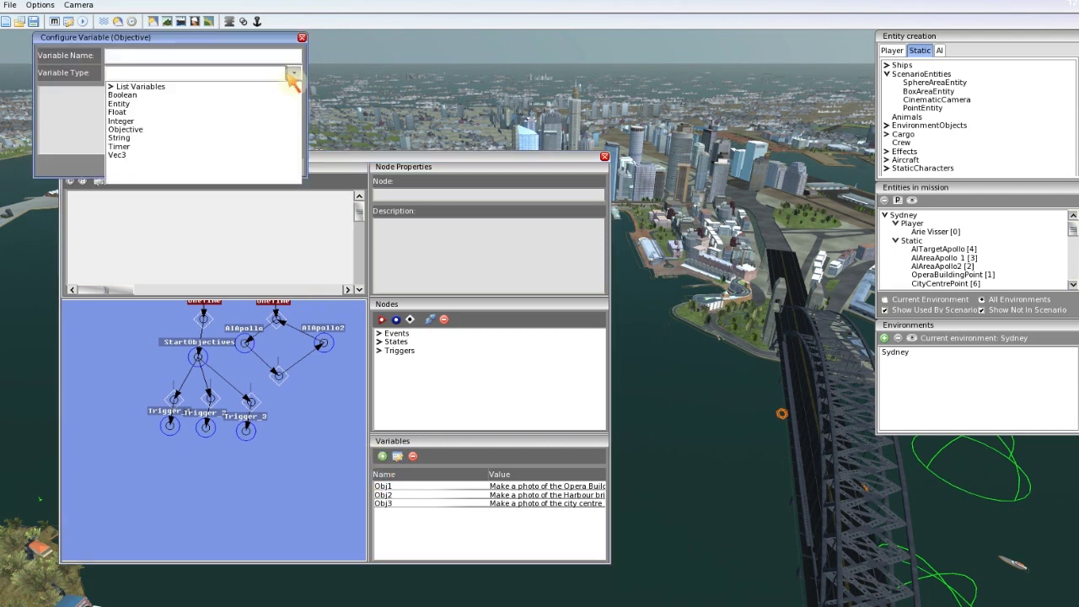
{"action": "left_click", "coordinate": [125, 96]}
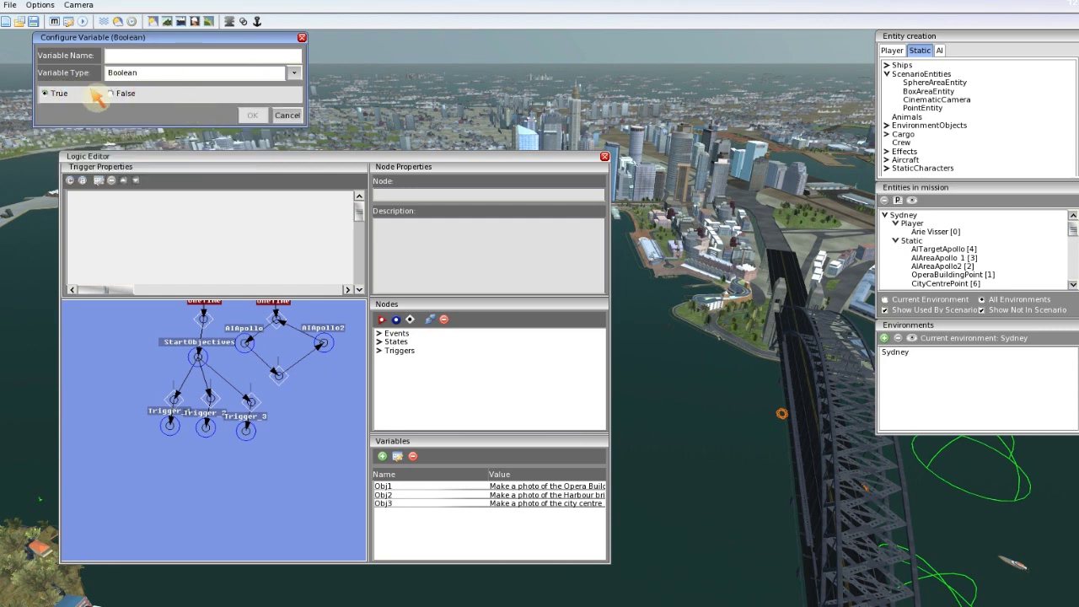
{"action": "left_click", "coordinate": [51, 94]}
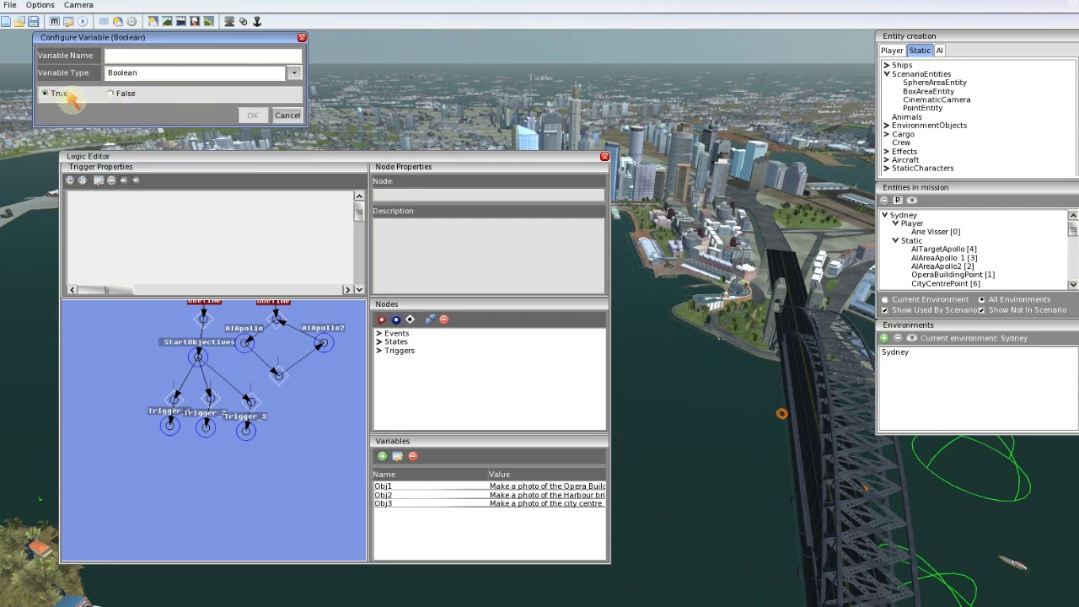
{"action": "left_click", "coordinate": [133, 55]}
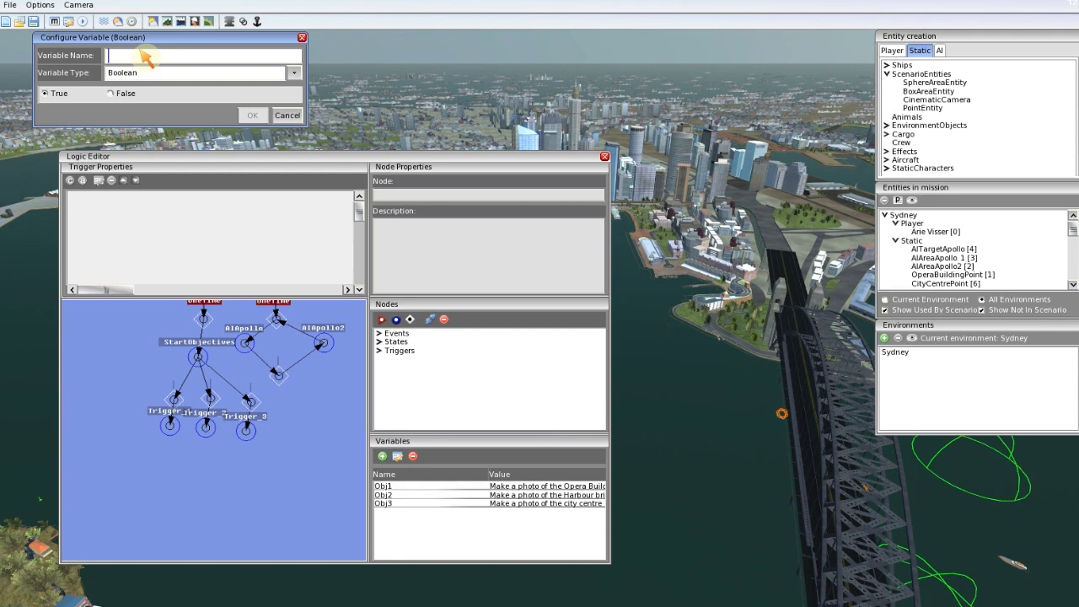
{"action": "type", "text": "Obj1Cleared"}
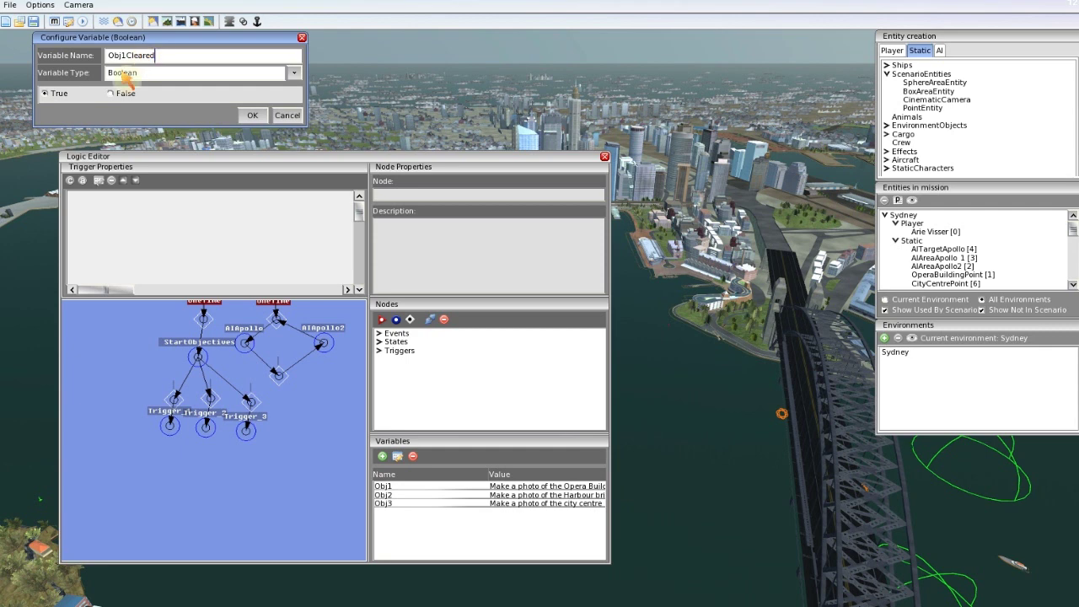
{"action": "left_click", "coordinate": [110, 94]}
{"action": "left_click", "coordinate": [261, 122]}
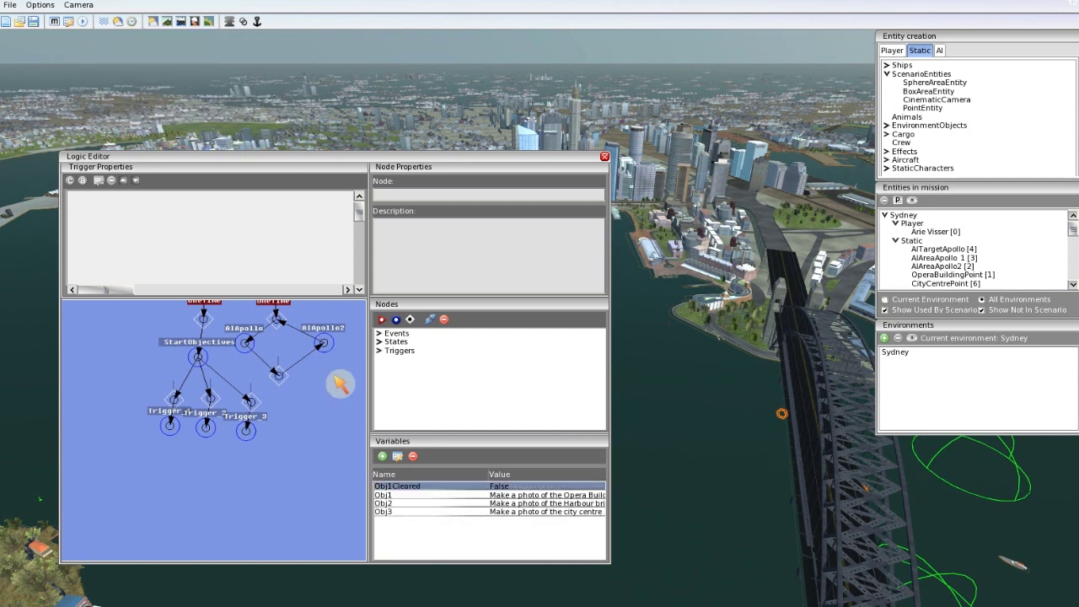
Add a second Boolean variable named Obj2Cleared with its value set to False
{"action": "left_click", "coordinate": [382, 456]}
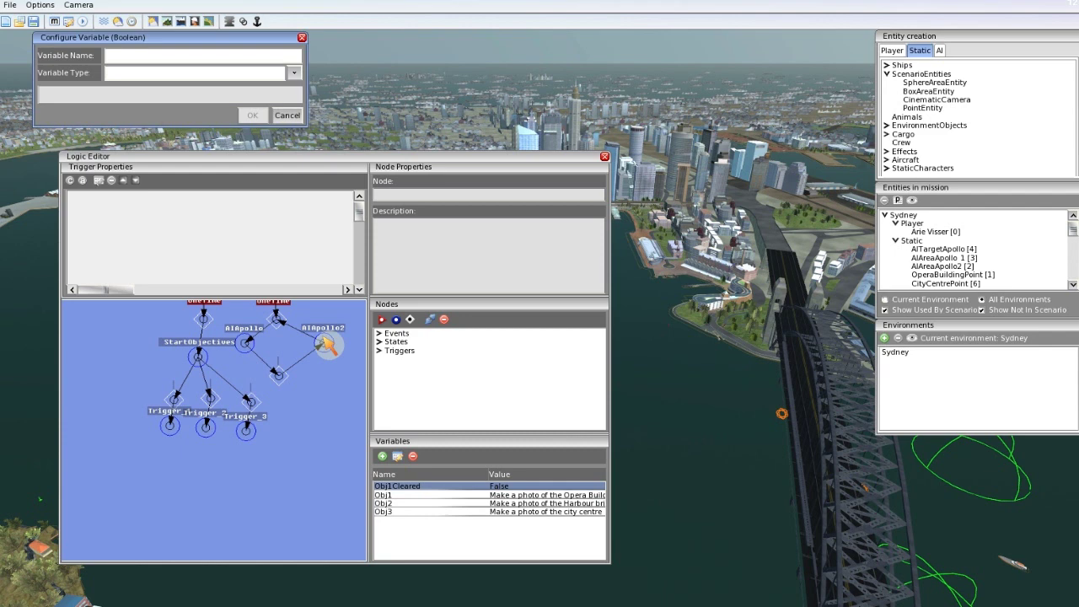
{"action": "left_click", "coordinate": [294, 73]}
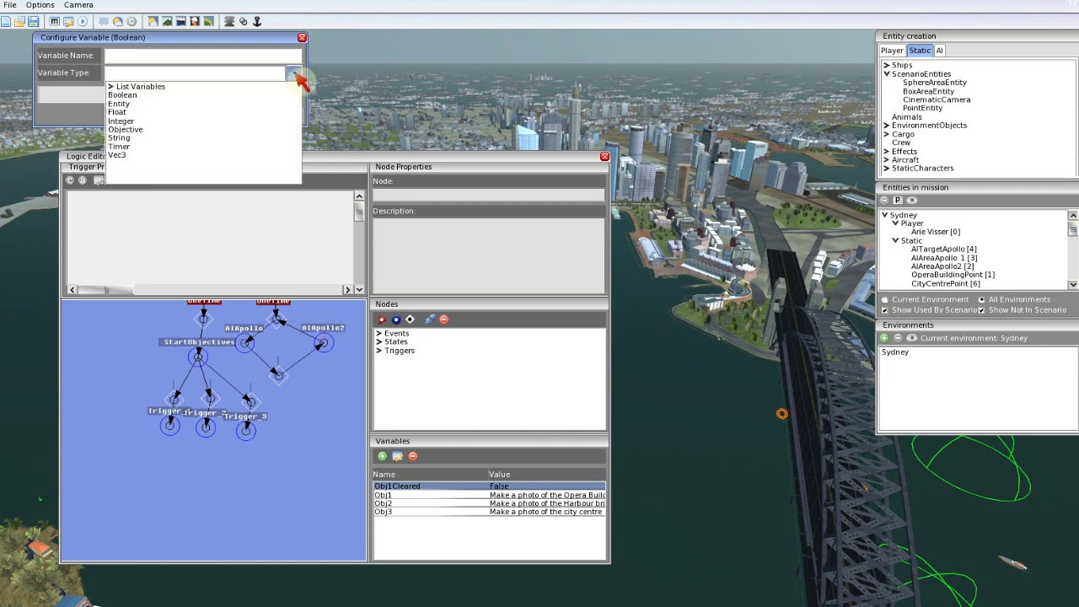
{"action": "left_click", "coordinate": [150, 96]}
{"action": "type", "text": "O"}
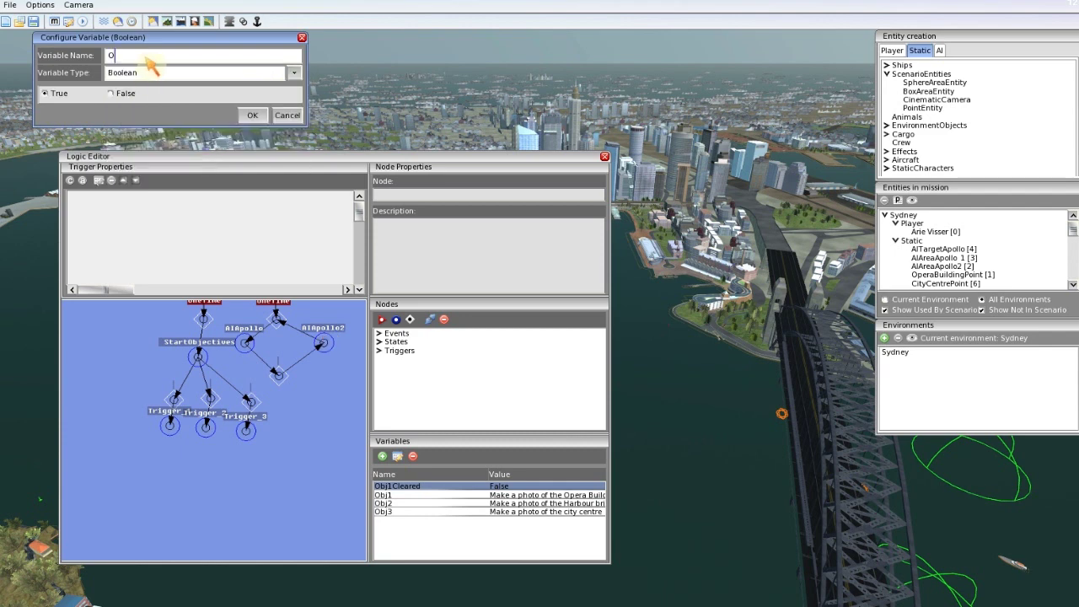
{"action": "type", "text": "bj2Cleared"}
{"action": "left_click", "coordinate": [122, 94]}
{"action": "left_click", "coordinate": [252, 114]}
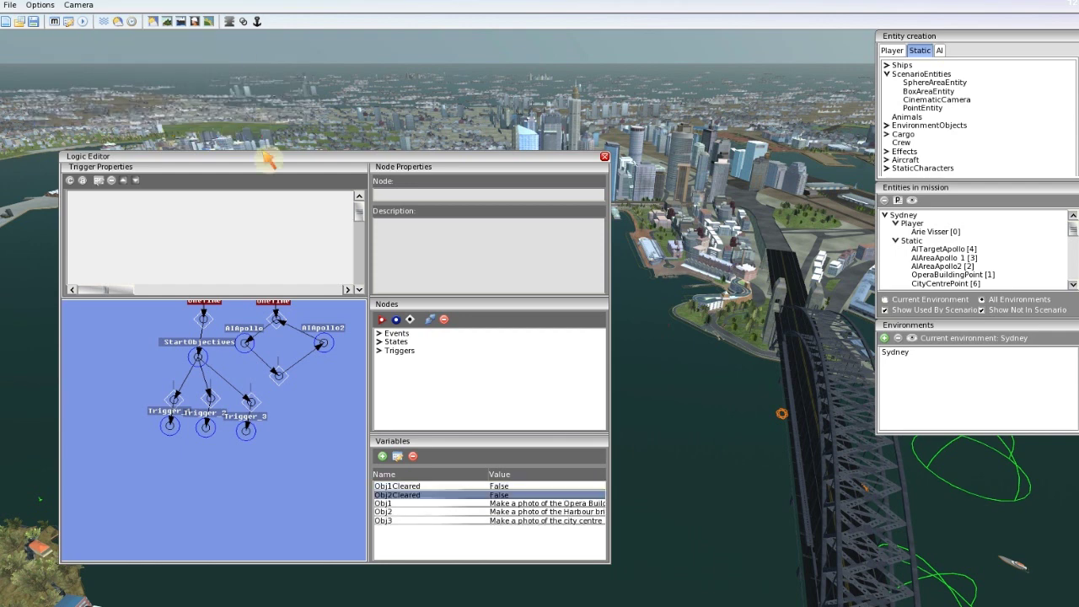
Add a third Boolean variable named Obj3Cleared with its value set to False
{"action": "left_click", "coordinate": [382, 455]}
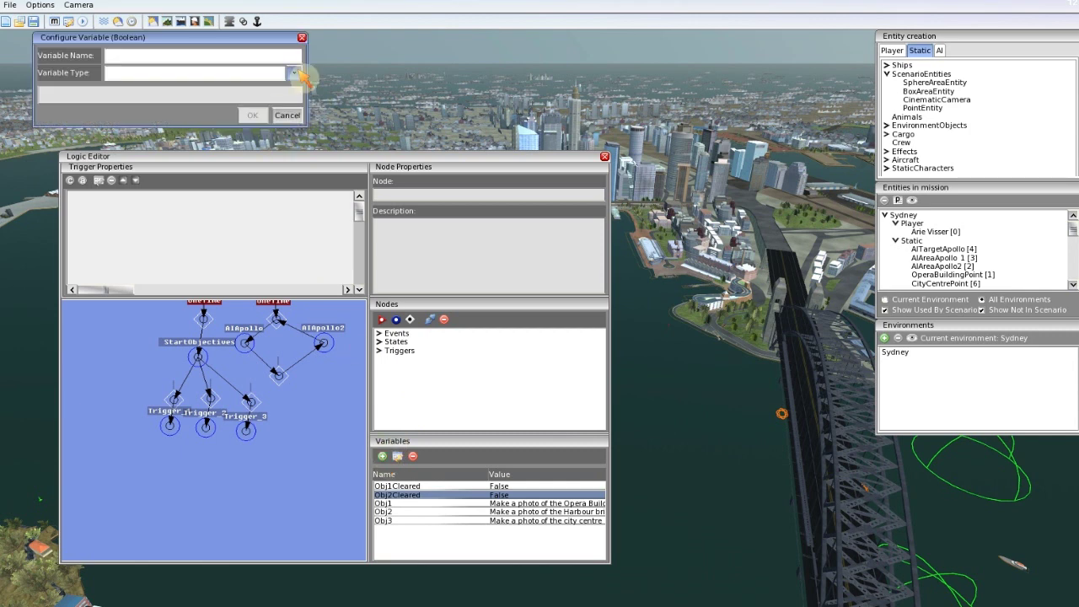
{"action": "left_click", "coordinate": [297, 73]}
{"action": "left_click", "coordinate": [150, 102]}
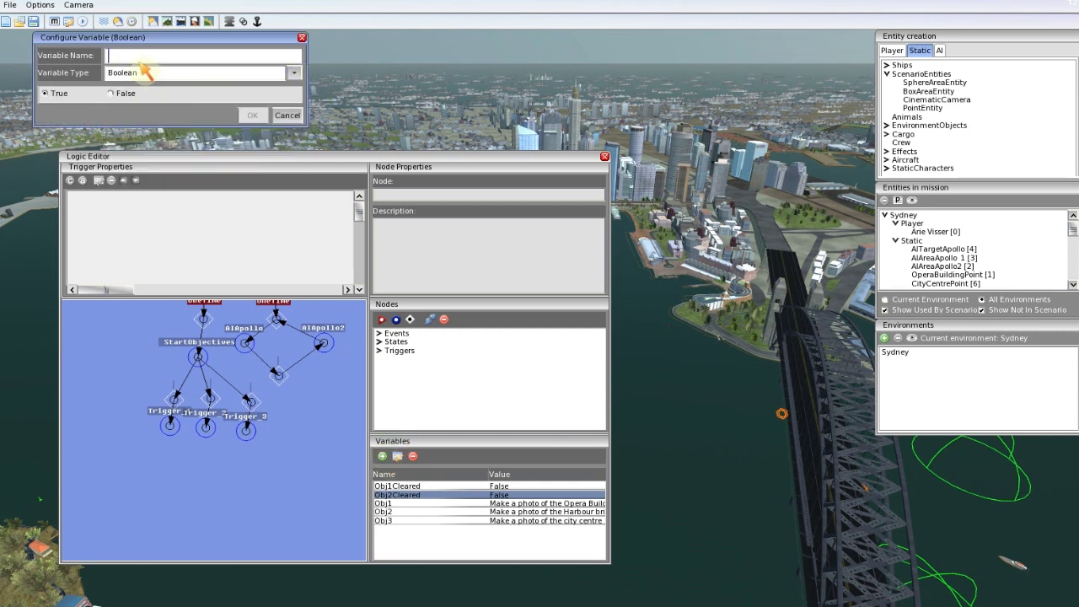
{"action": "type", "text": "Obj3Cleared"}
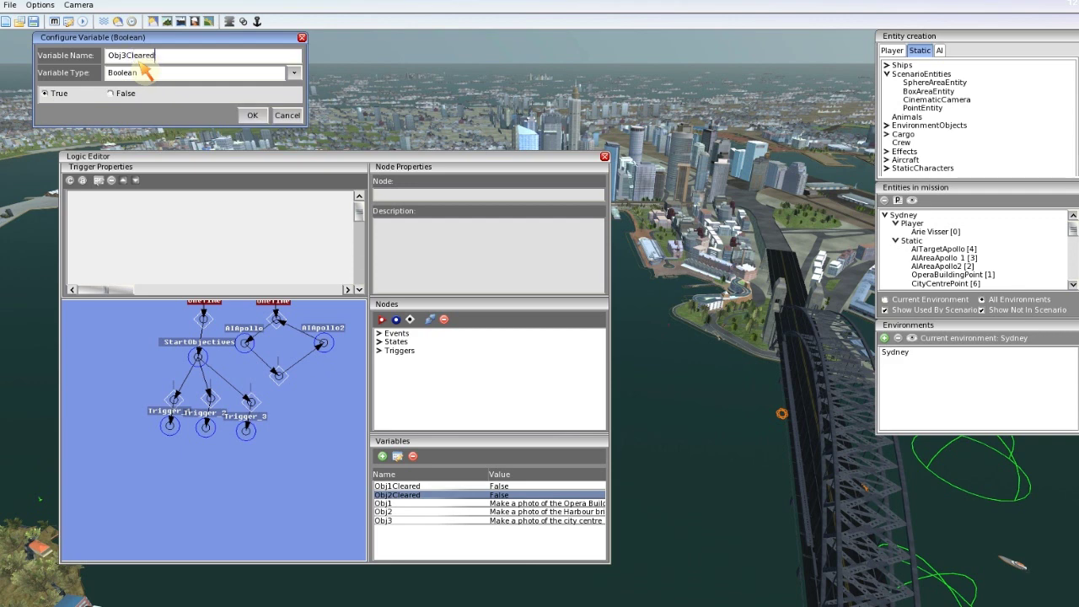
{"action": "left_click", "coordinate": [111, 93]}
{"action": "left_click", "coordinate": [252, 115]}
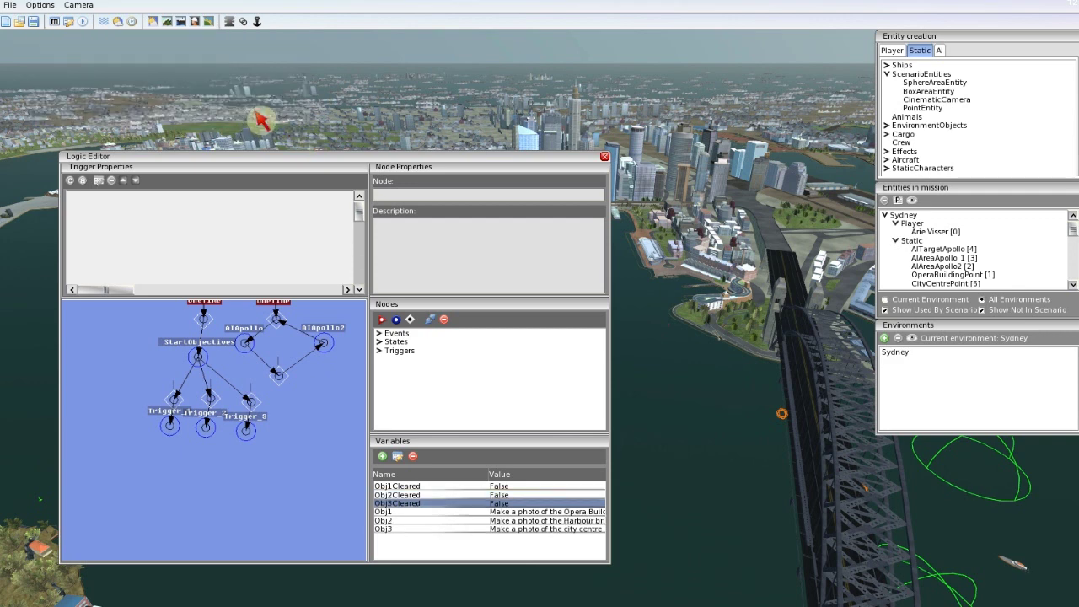